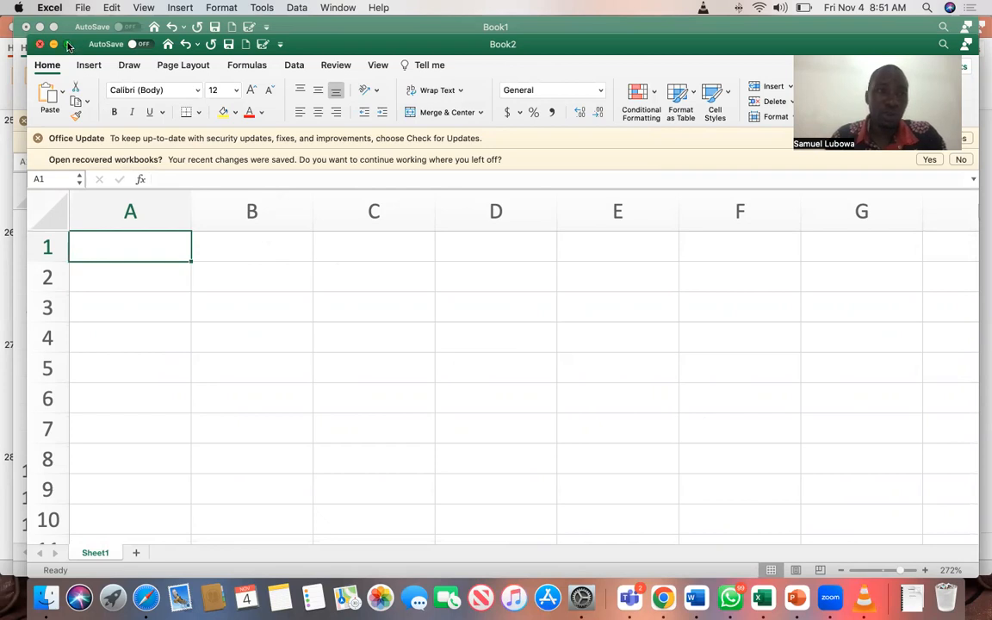
Expand the Book2 window to full screen and enter the headings Names and English in A1 and B1.
click(68, 44)
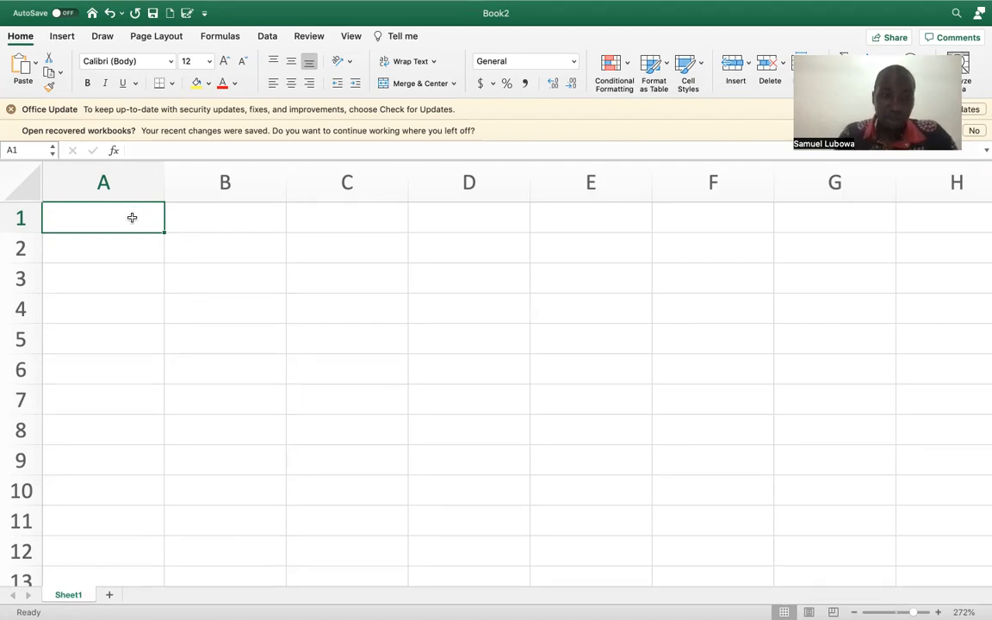
text(Names)
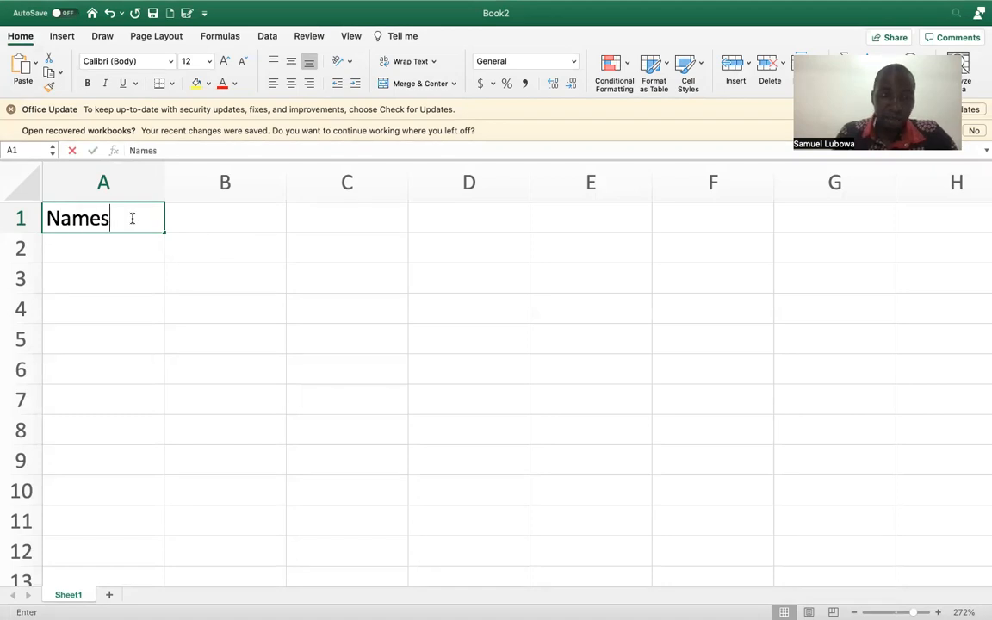
key(Tab)
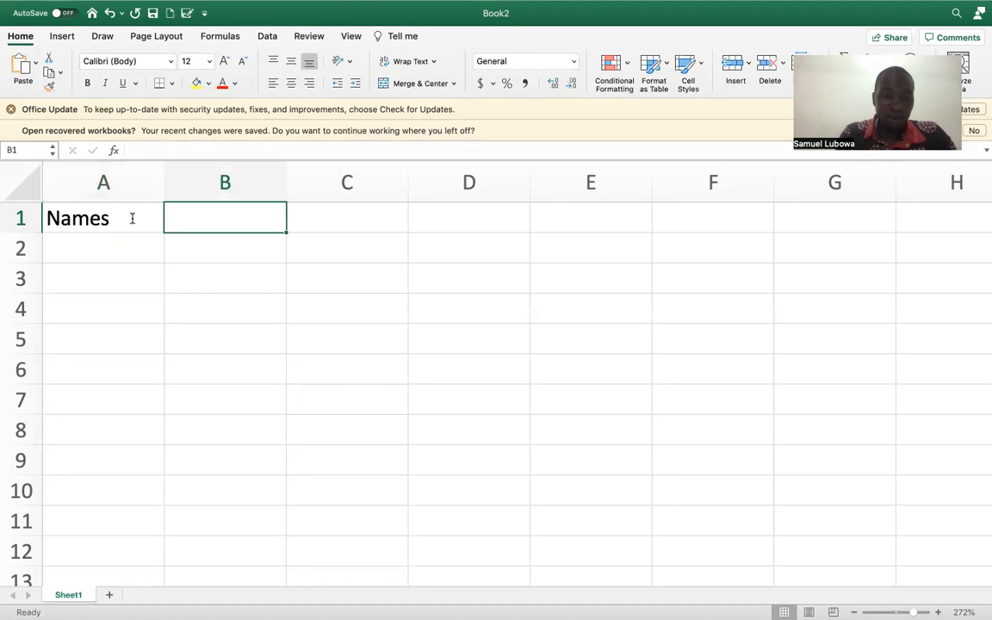
text(E)
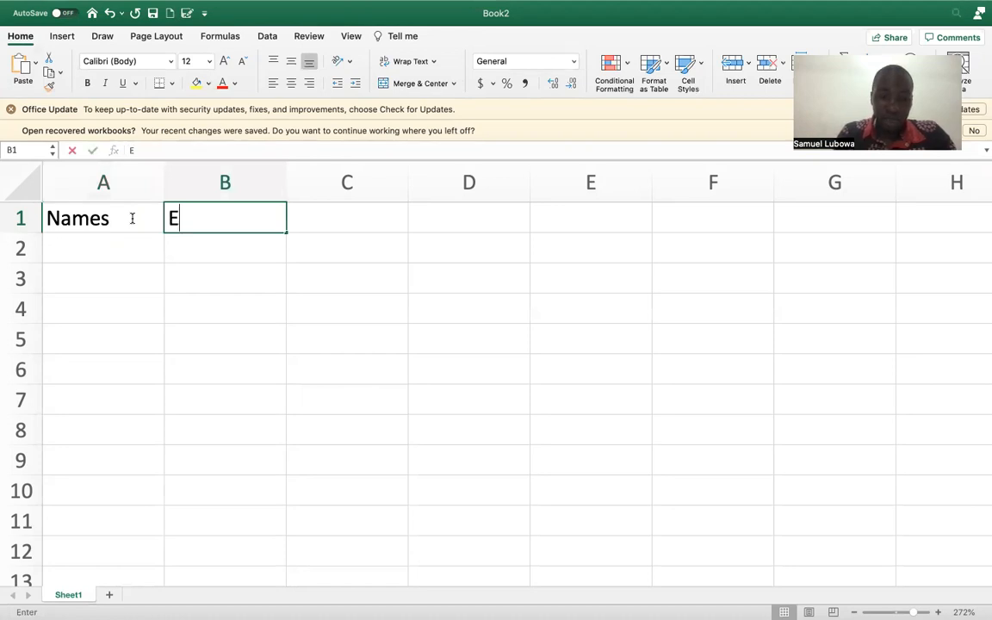
text(nglisg)
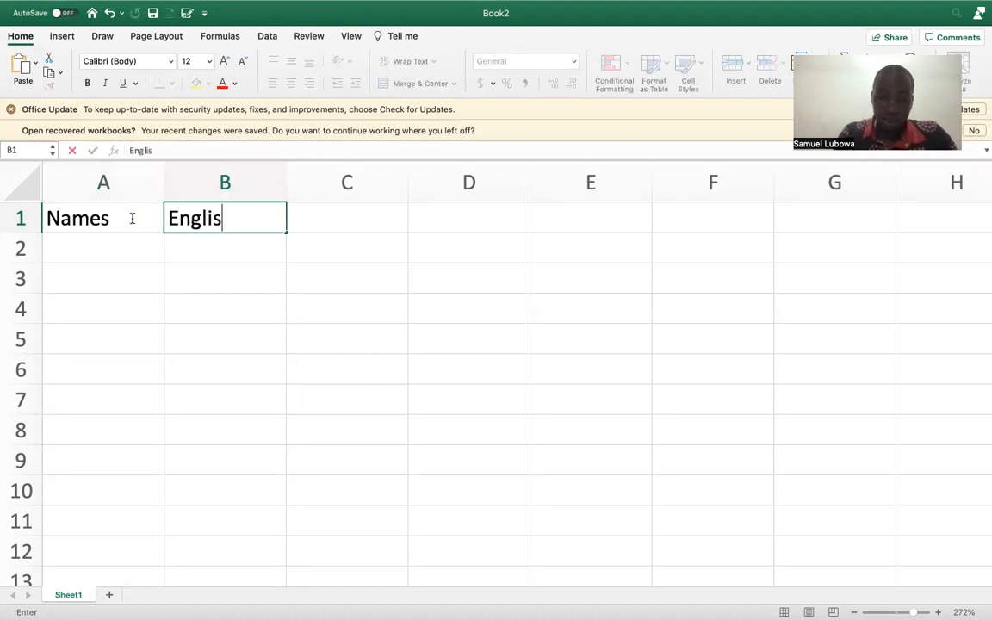
key(BackSpace)
text(h)
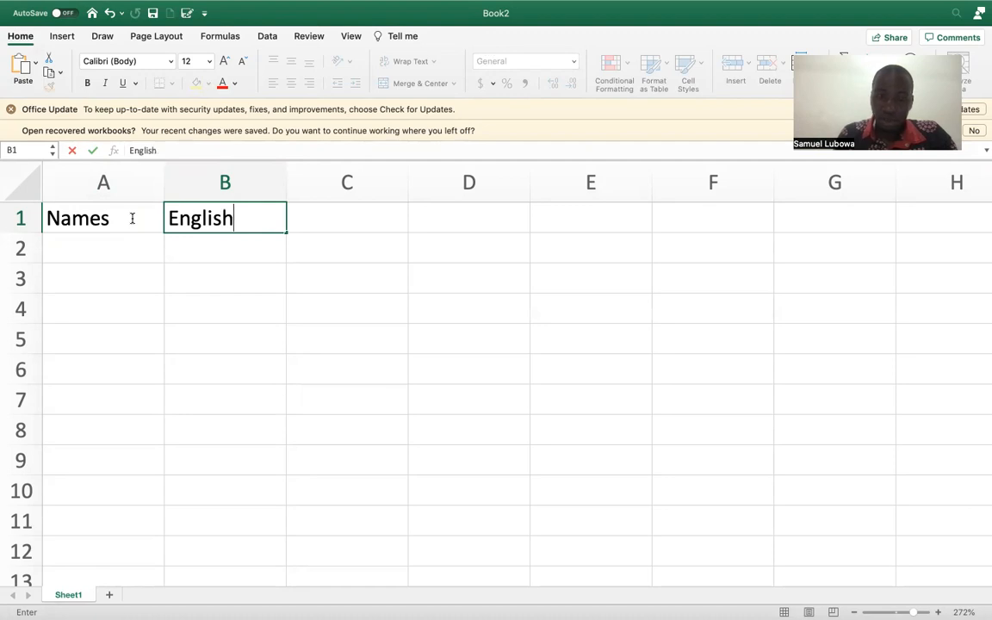
key(Tab)
Enter the subject headings MTC, SST and Social Studies in cells C1 to E1.
text(MTC)
key(Tab)
text(SST)
key(Tab)
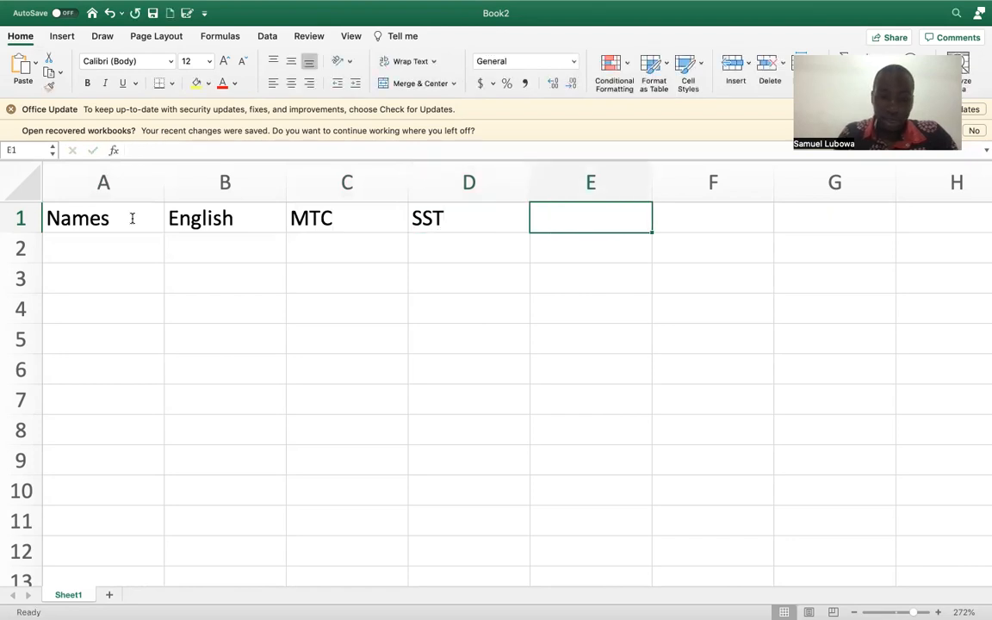
text(Soci)
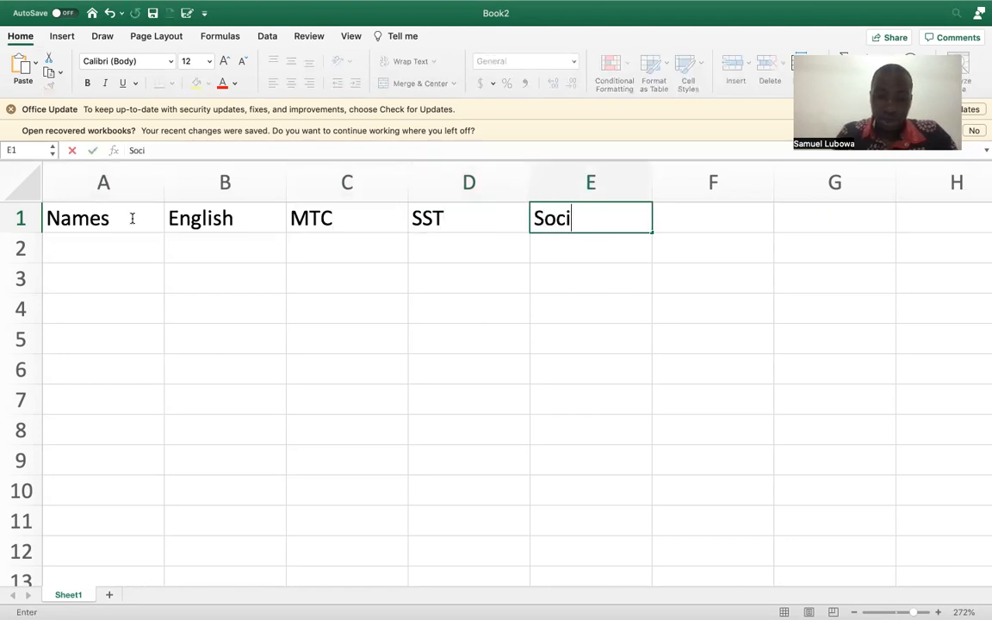
text(al St)
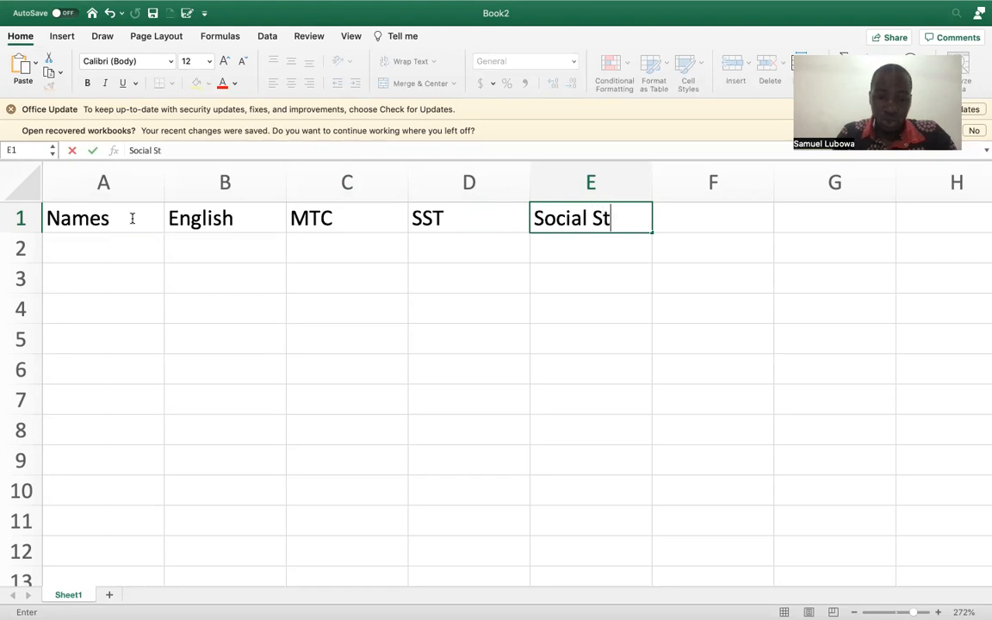
text(udies)
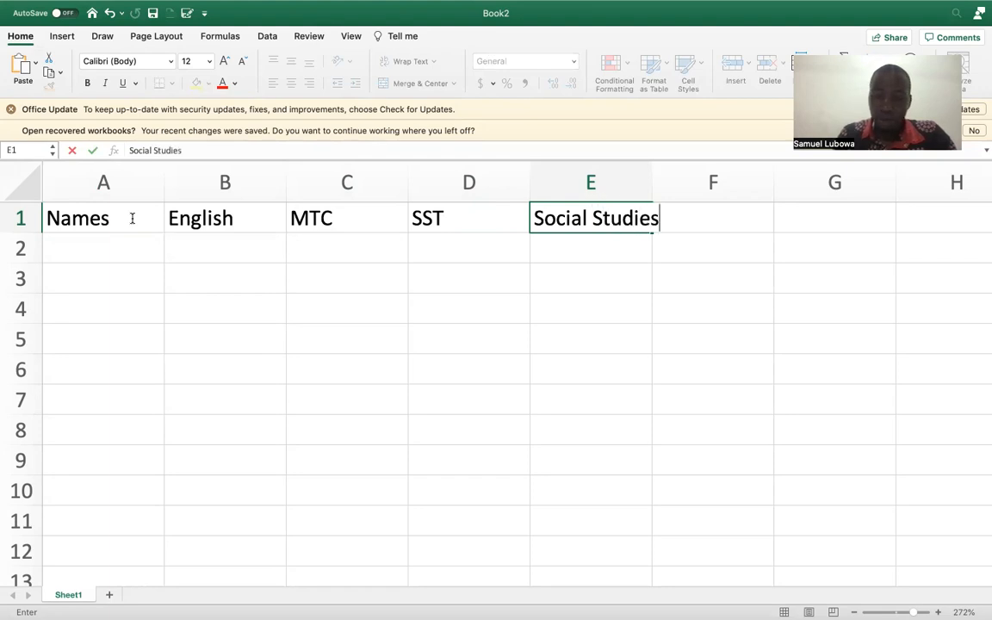
key(Return)
Enter the first four pupils' first names down the Names column in cells A2 to A5.
key(Left)
key(Left)
key(Left)
key(Left)
text(Joan)
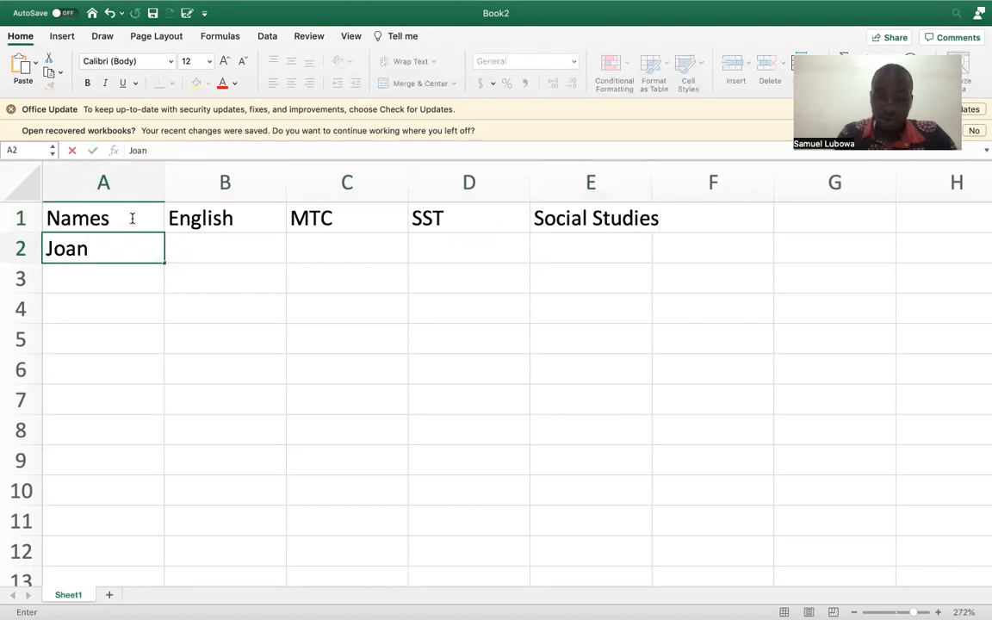
key(Return)
text(Peter)
key(Return)
text(Ken)
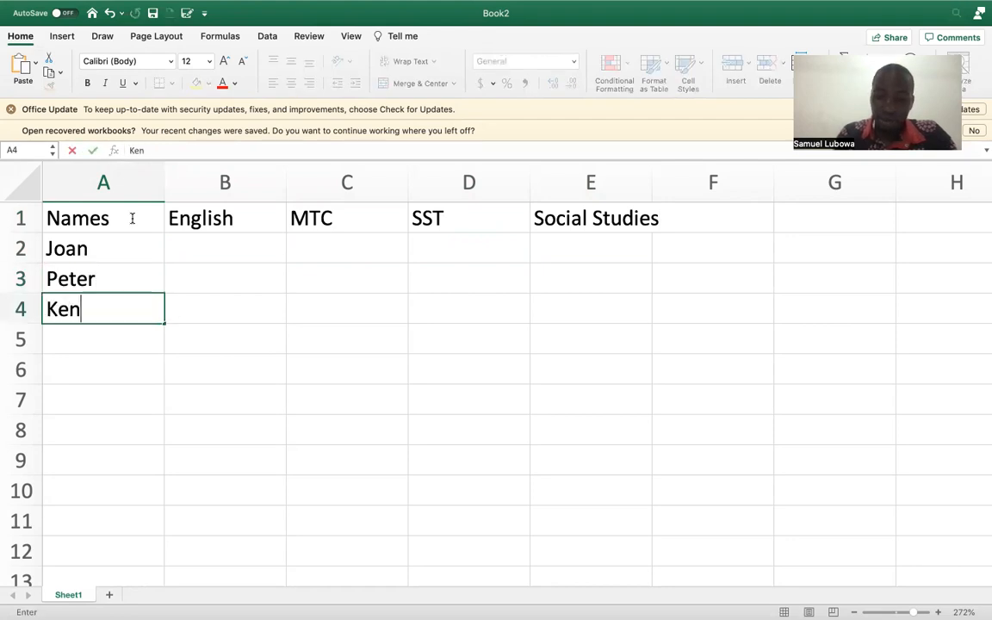
key(Return)
text(Janes)
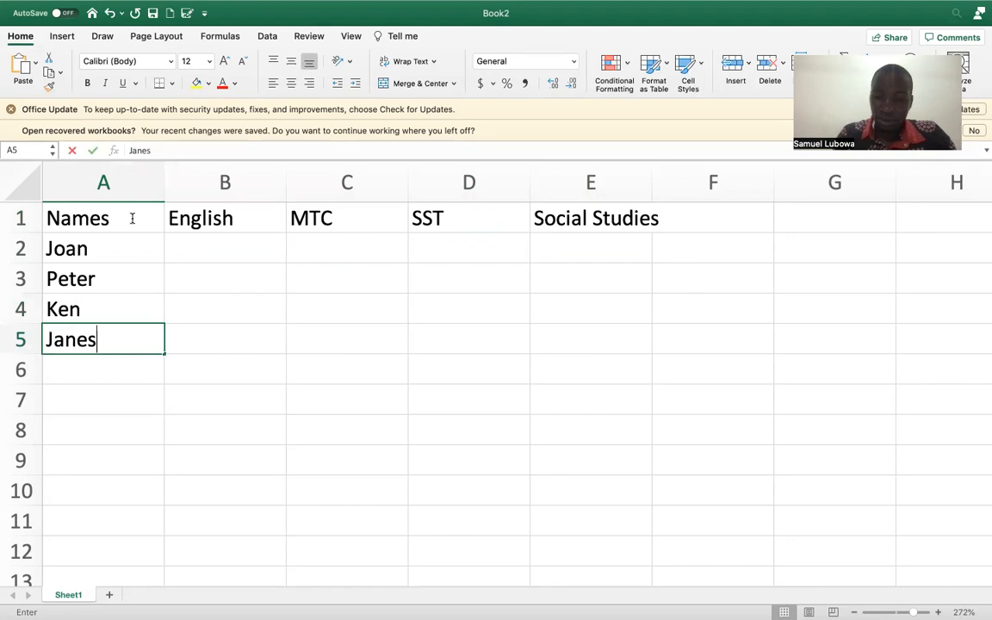
key(Return)
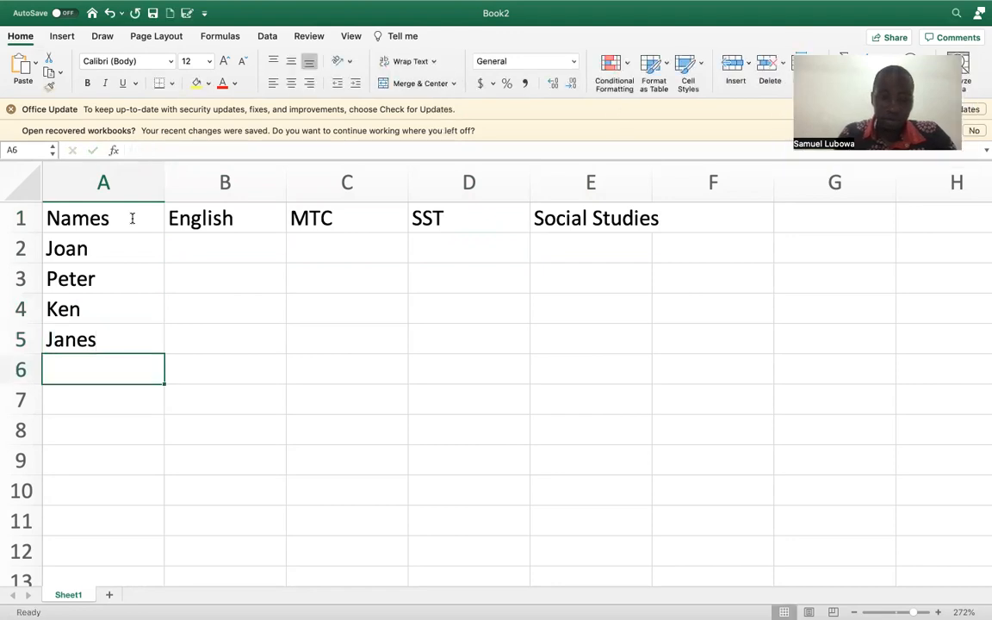
Enter four more pupils' first names down the Names column in cells A6 to A9.
text(Moreen)
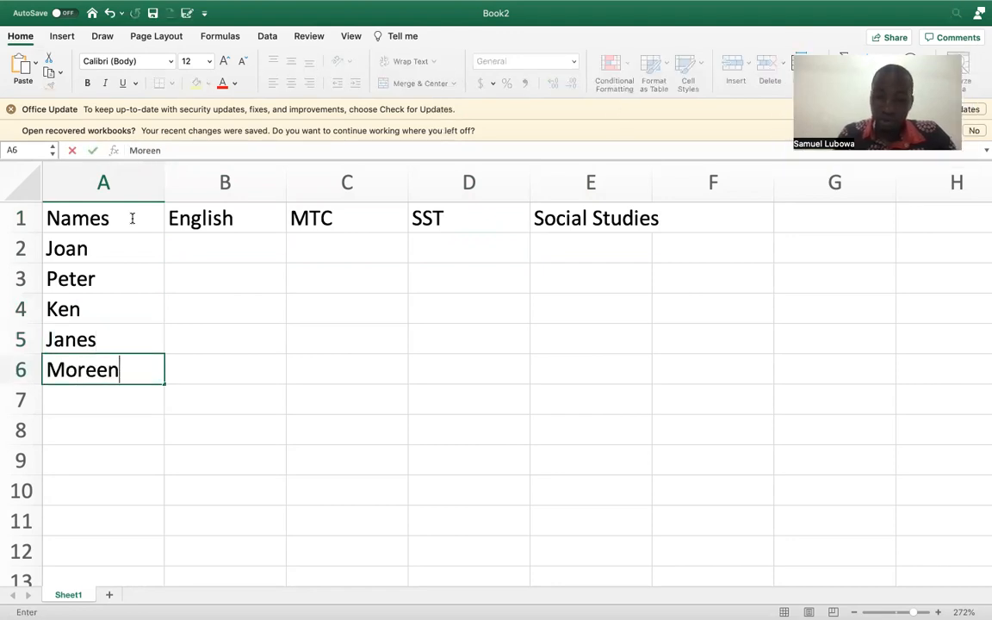
key(Return)
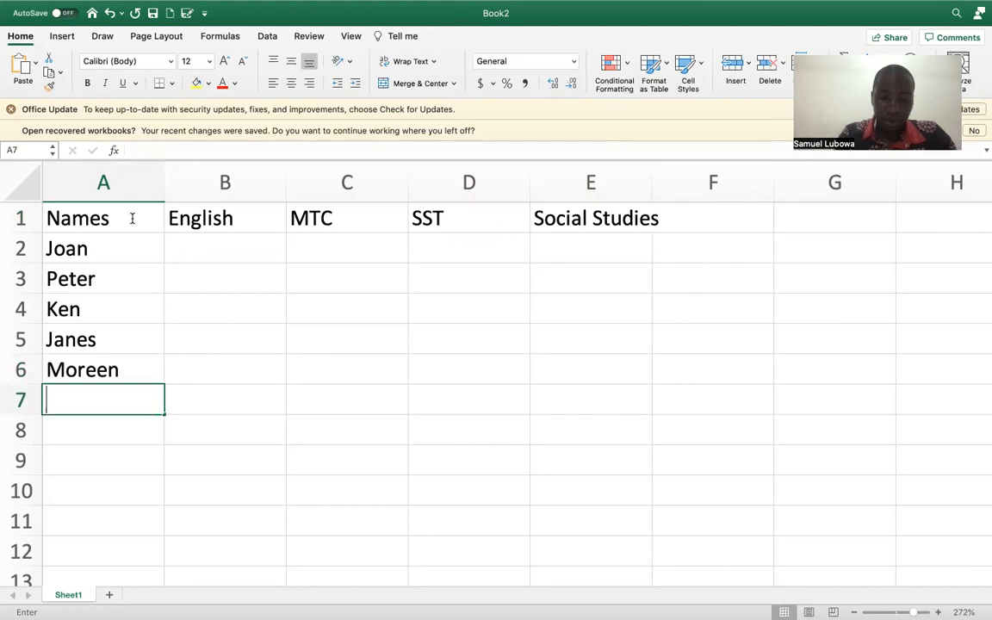
text(Charles)
key(Return)
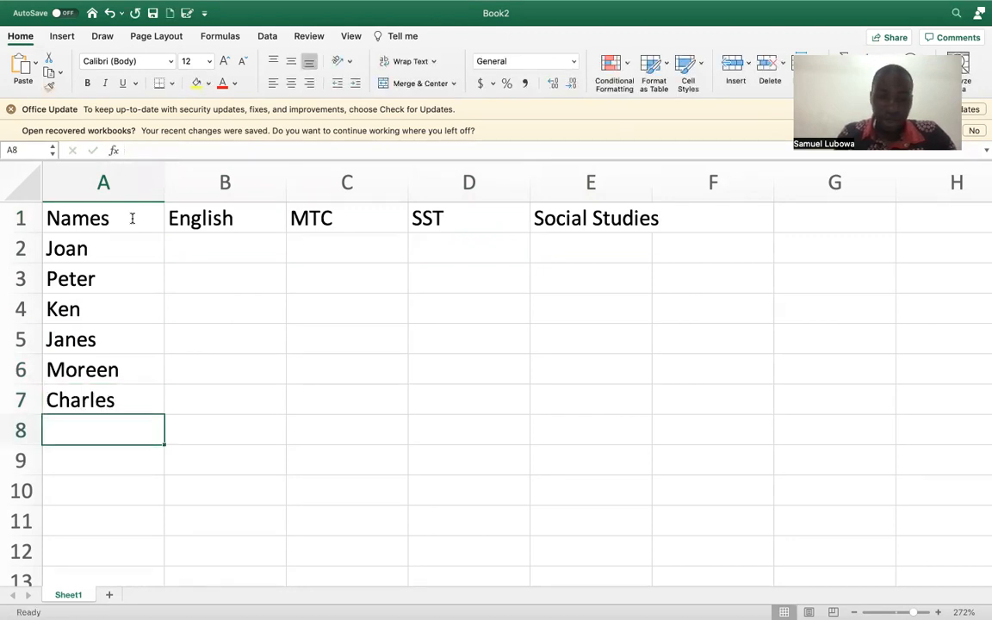
text(Roy)
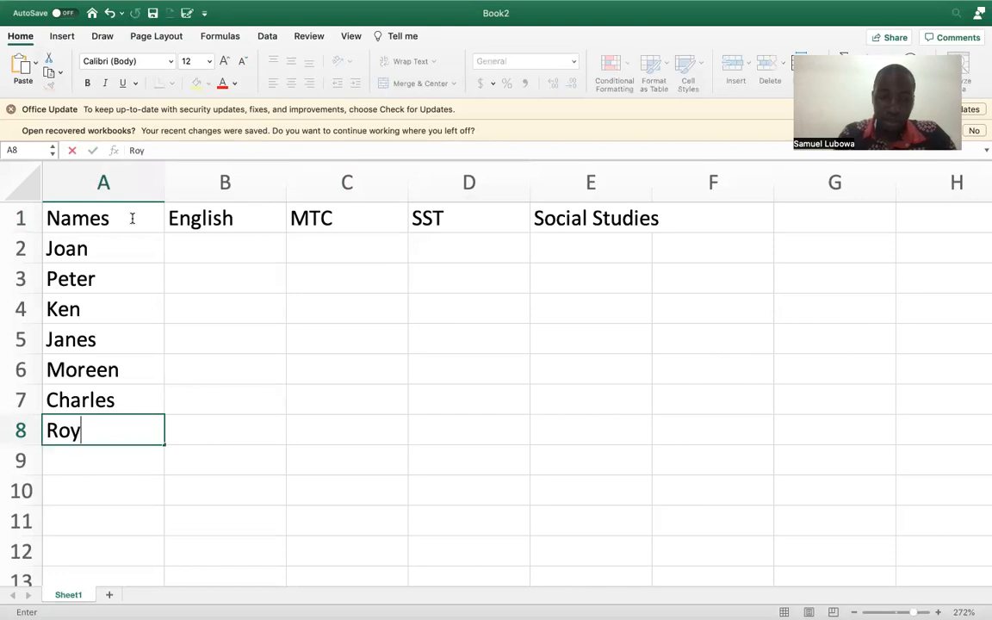
text(ce)
key(Return)
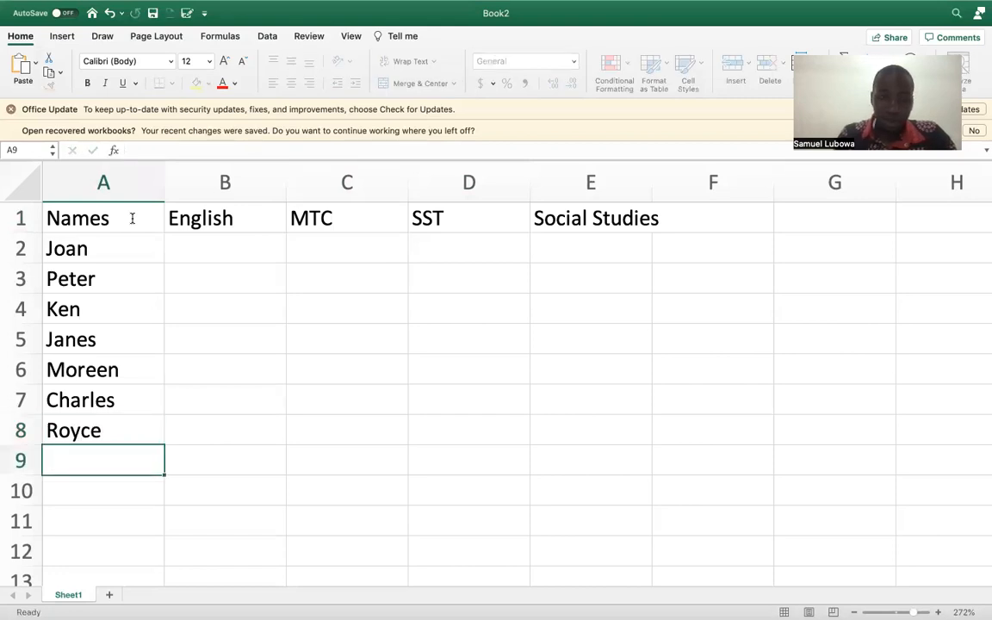
text(Shamim)
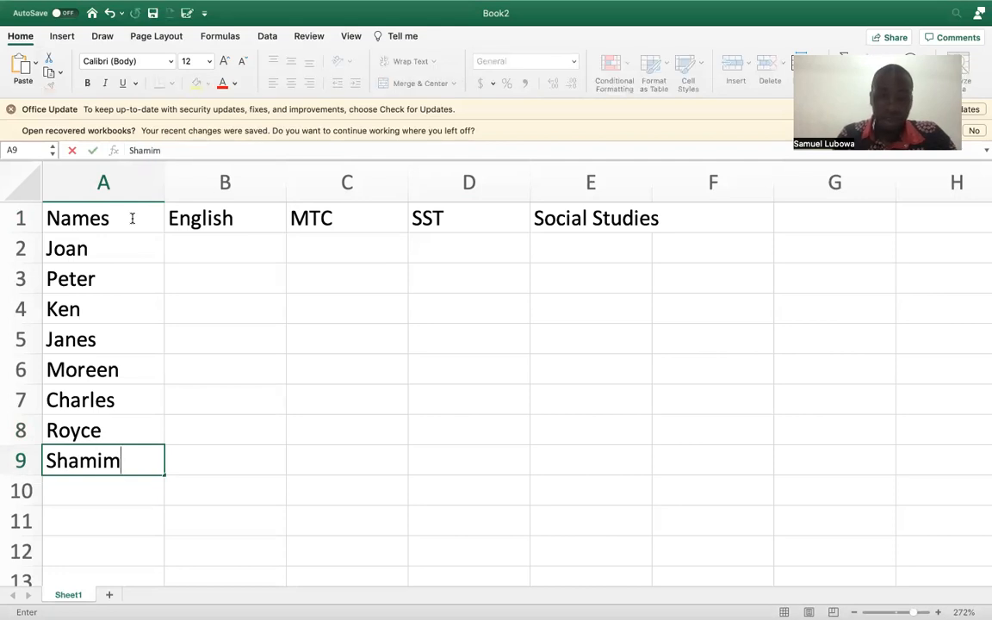
key(Up)
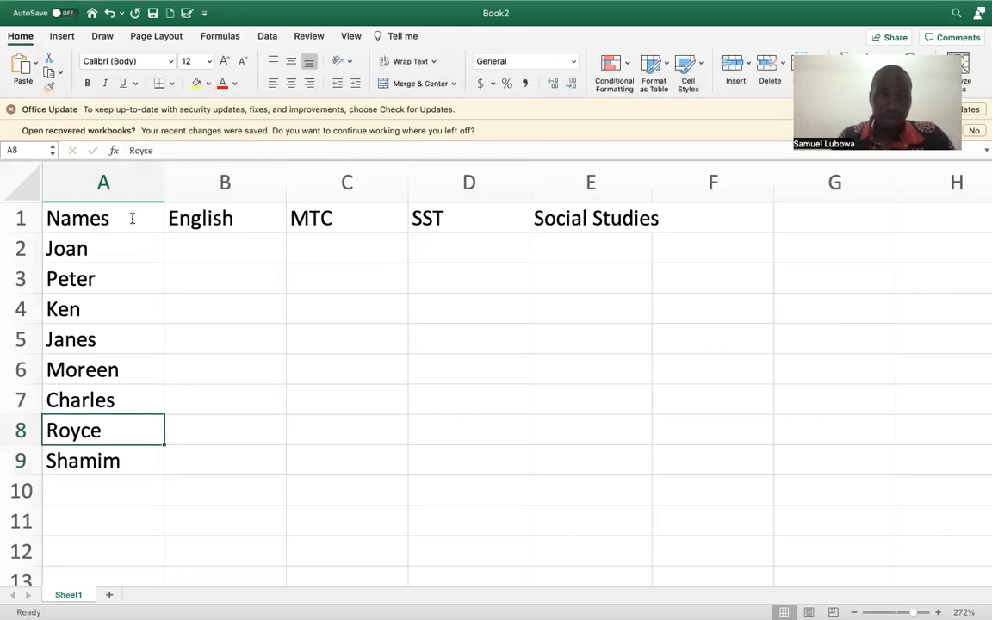
Enter the first pupil's marks in row 2: English 50, MTC 40 and SST 80.
click(207, 243)
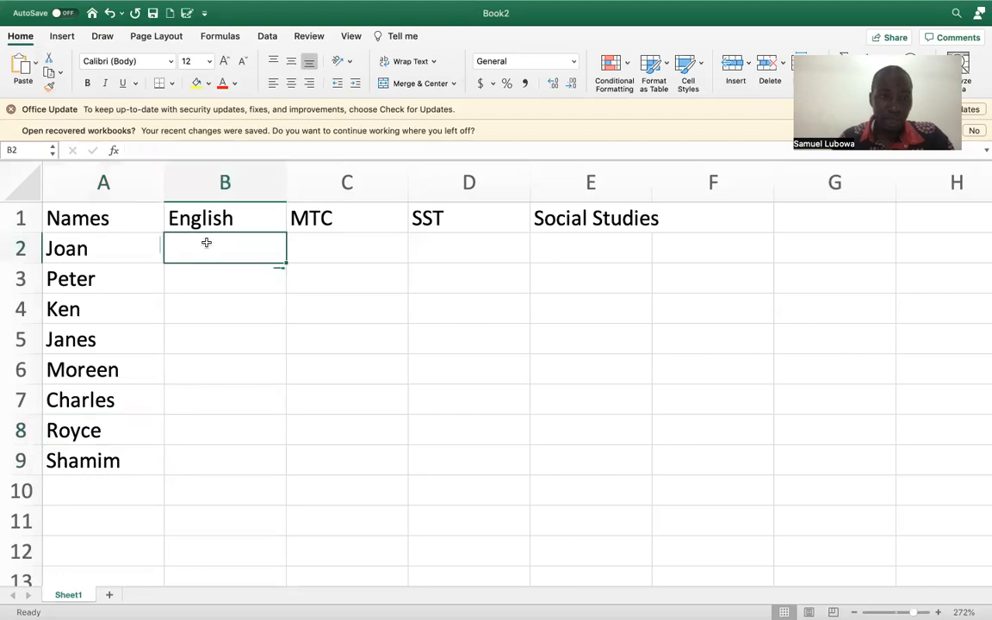
text(50)
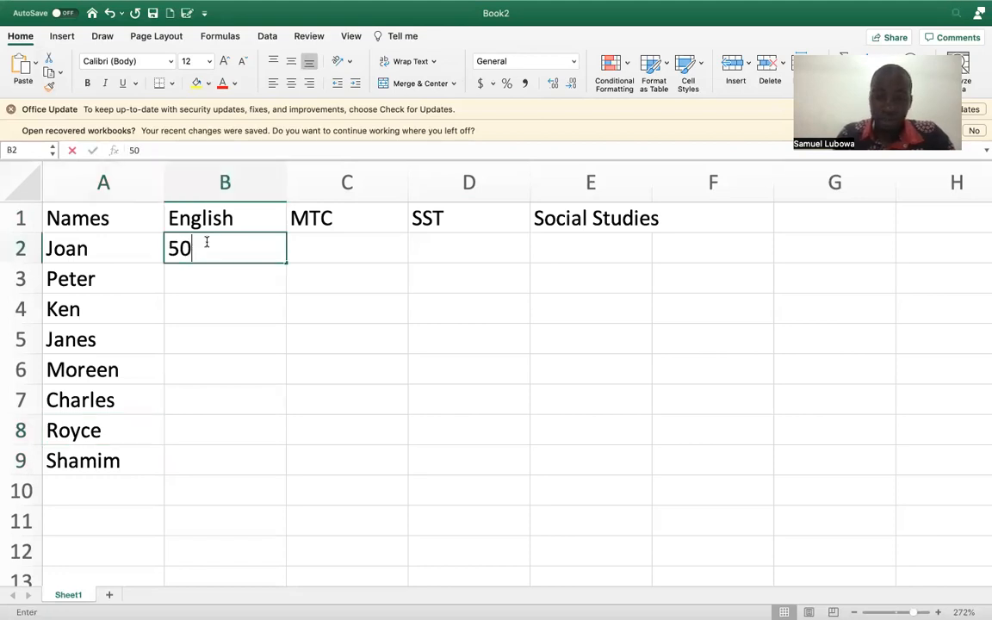
key(Tab)
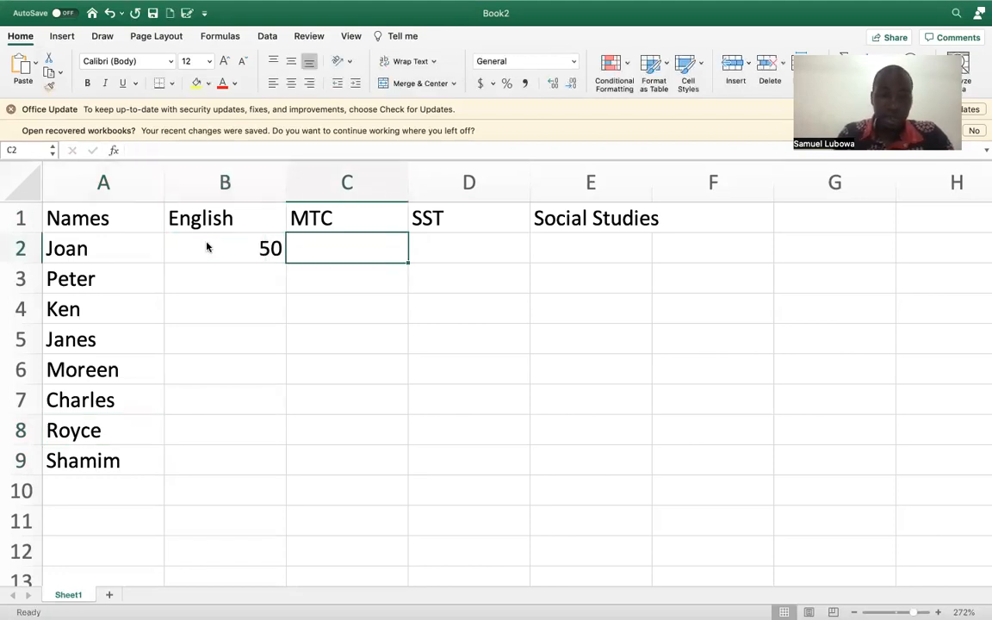
text(40)
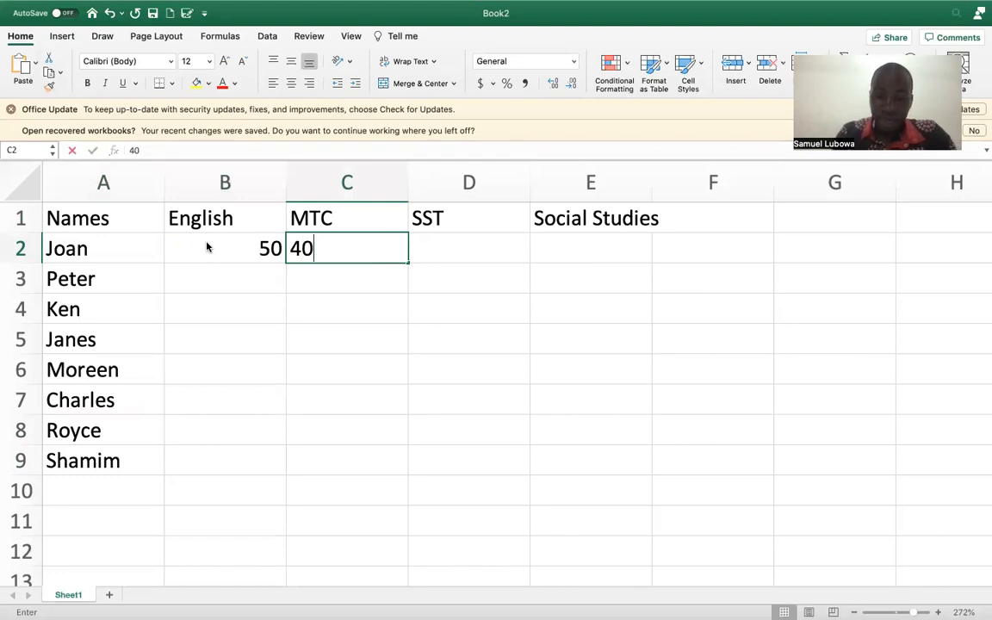
key(Tab)
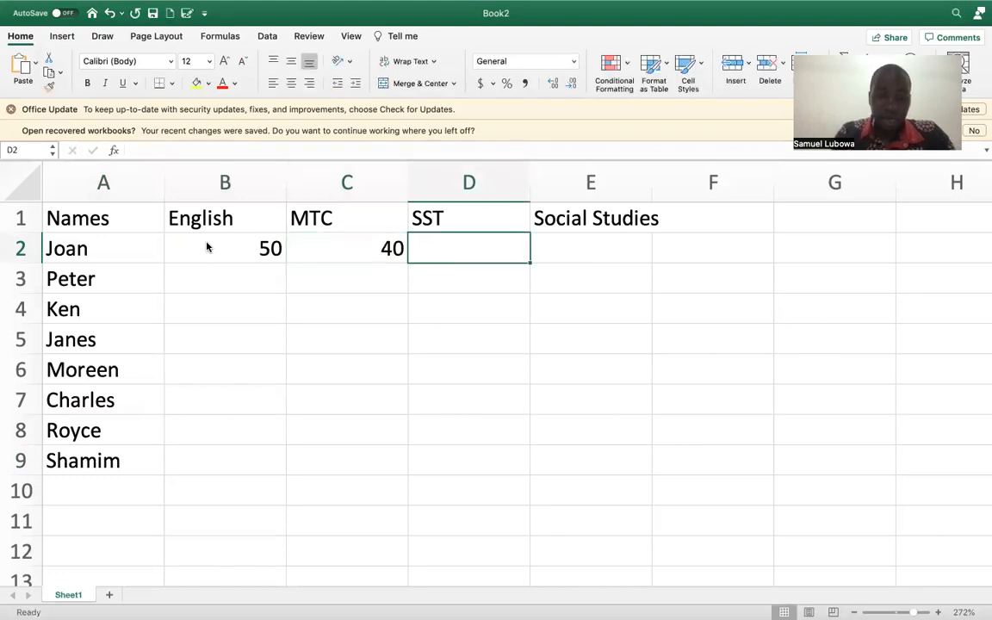
text(80)
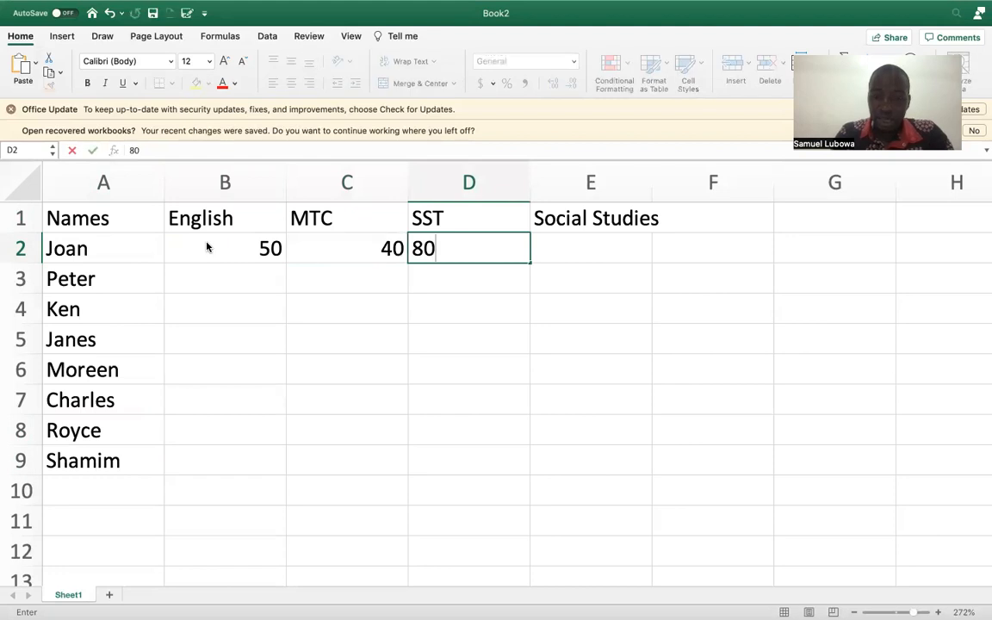
key(Tab)
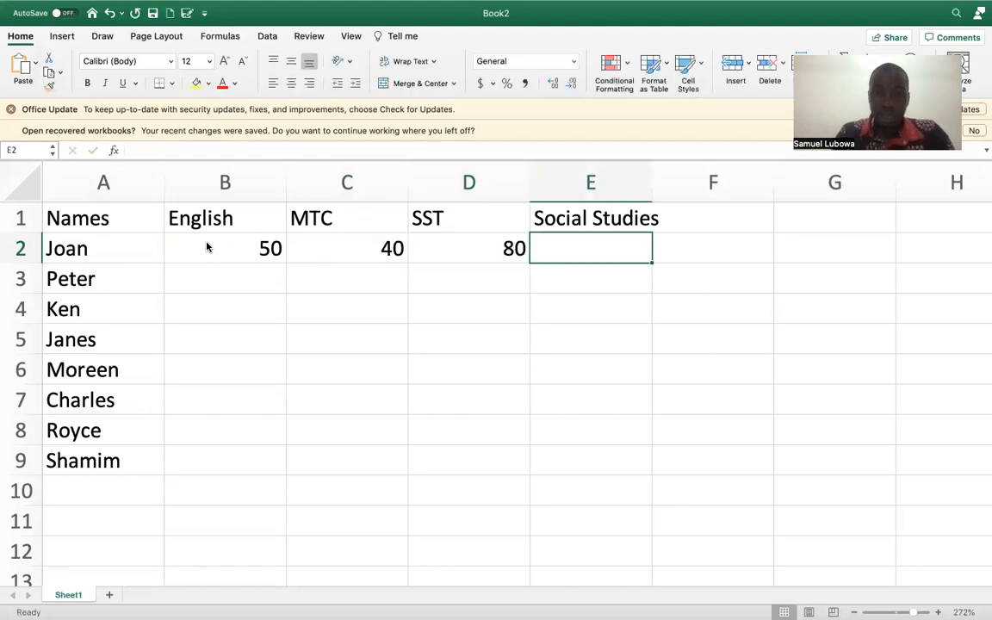
Replace the heading in E1 with Science and enter the first pupil's Science mark of 90 in E2.
key(Up)
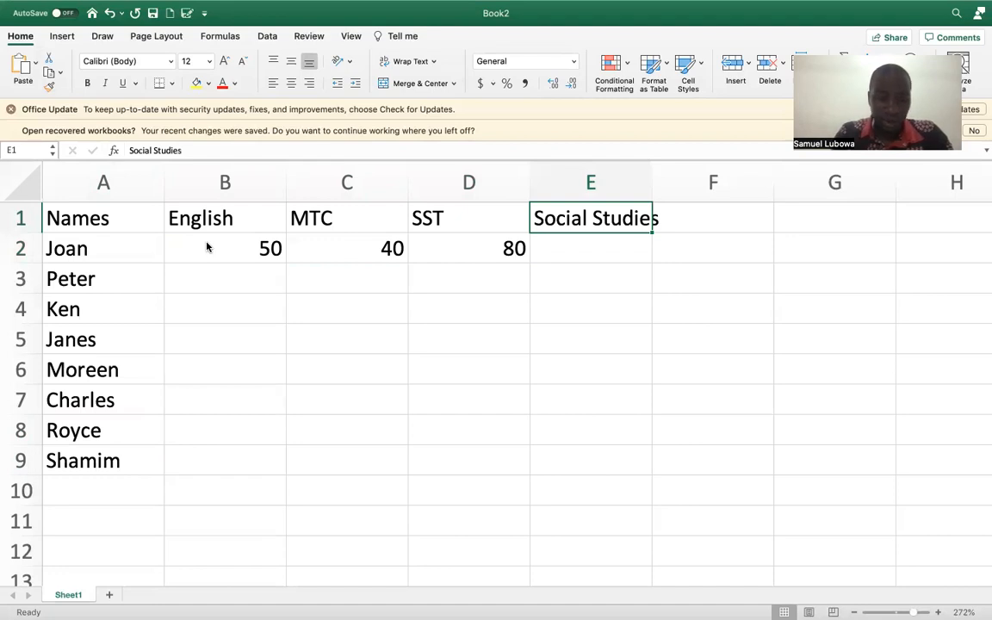
text(Scine)
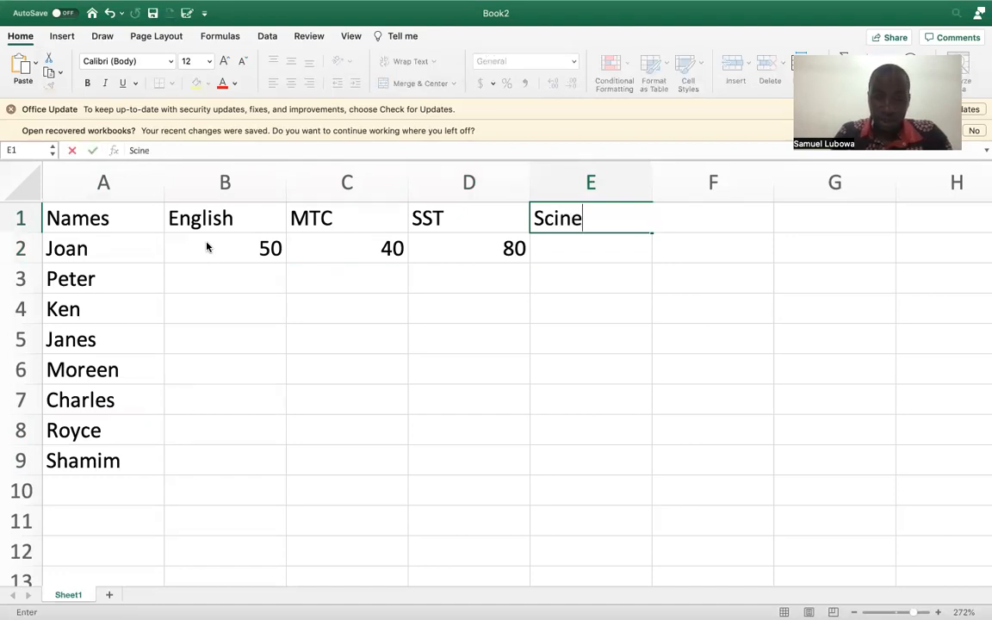
key(BackSpace)
key(BackSpace)
text(ence)
key(Return)
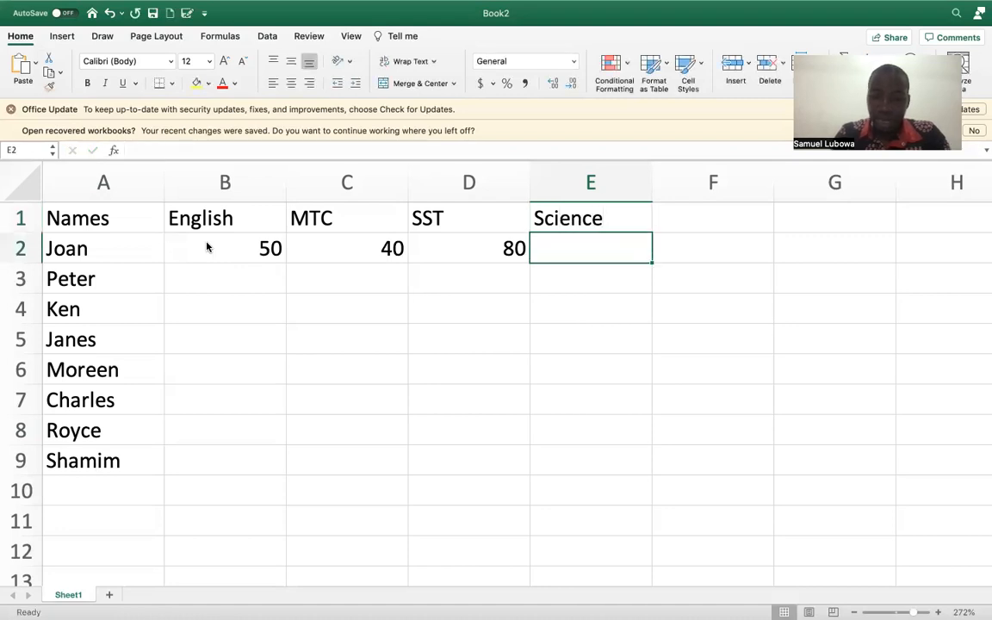
text(90)
key(Return)
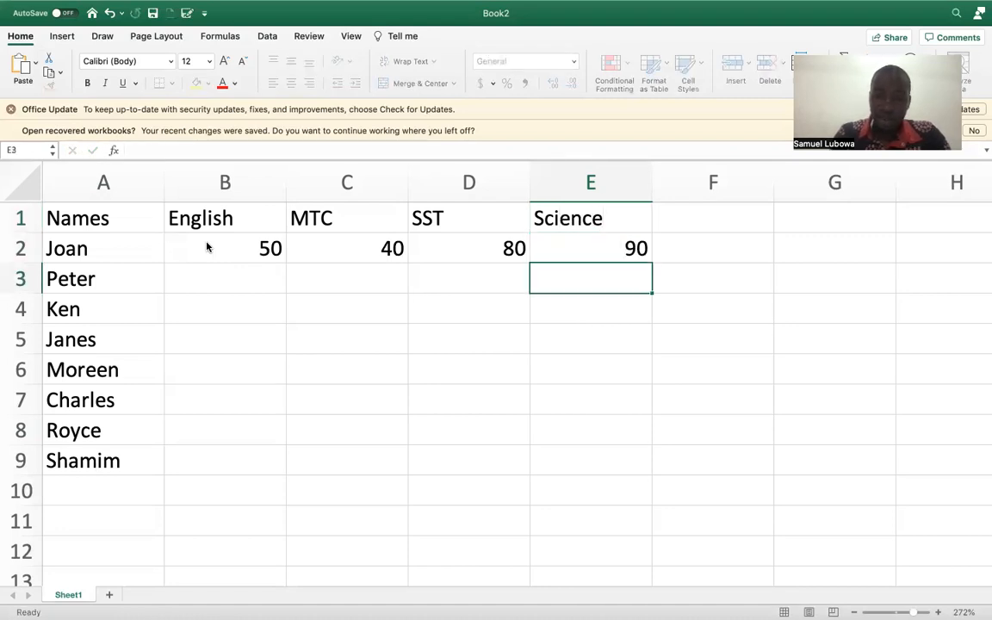
Enter the second pupil's marks in row 3: English 59, MTC 67, SST 83 and Science 20.
key(Left)
key(Left)
key(Left)
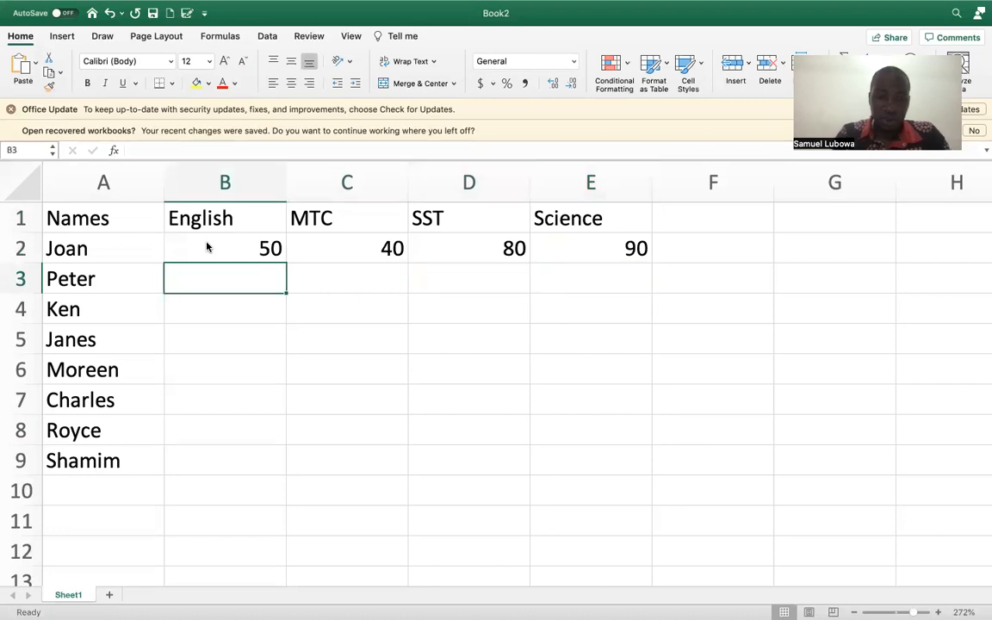
text(59)
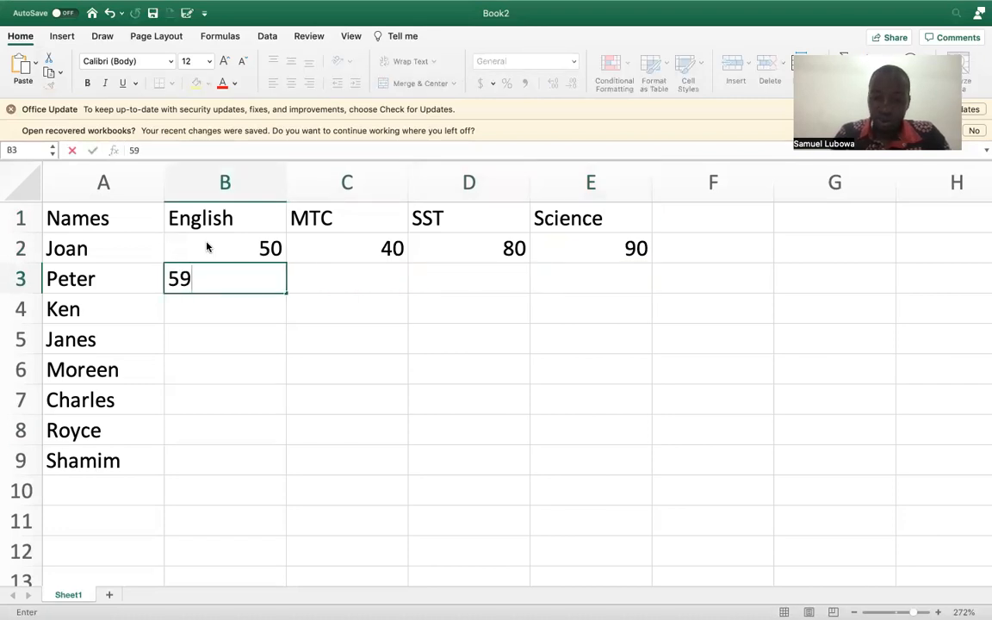
key(Tab)
text(67)
key(Tab)
text(83)
key(Tab)
text(2)
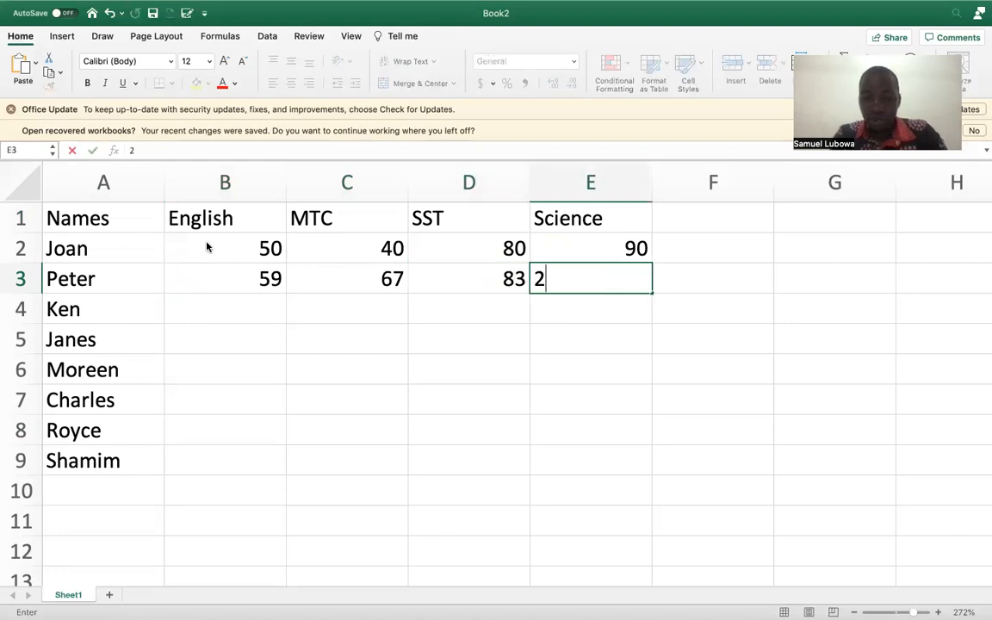
text(0)
key(Return)
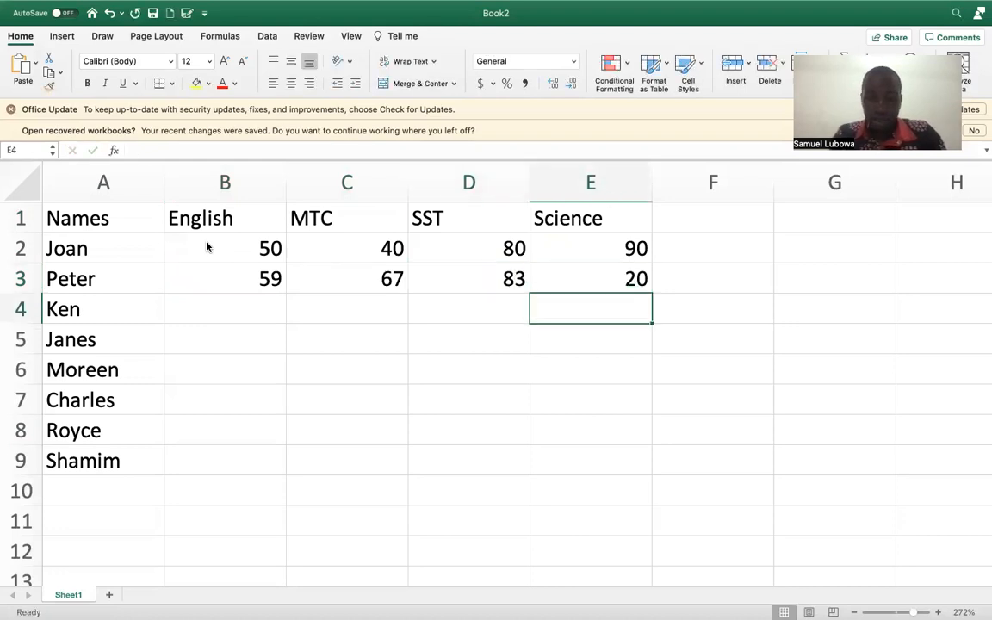
Enter the third pupil's marks in row 4: Science 56, SST 70, MTC 90 and English 50.
text(56)
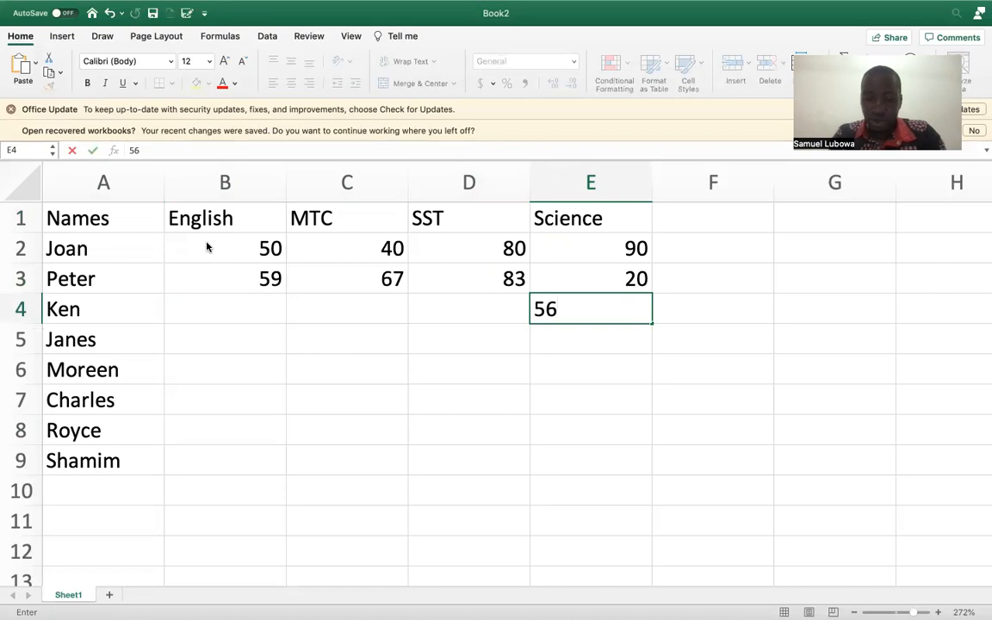
key(Left)
text(70)
key(Left)
text(90)
key(Left)
text(50)
key(Return)
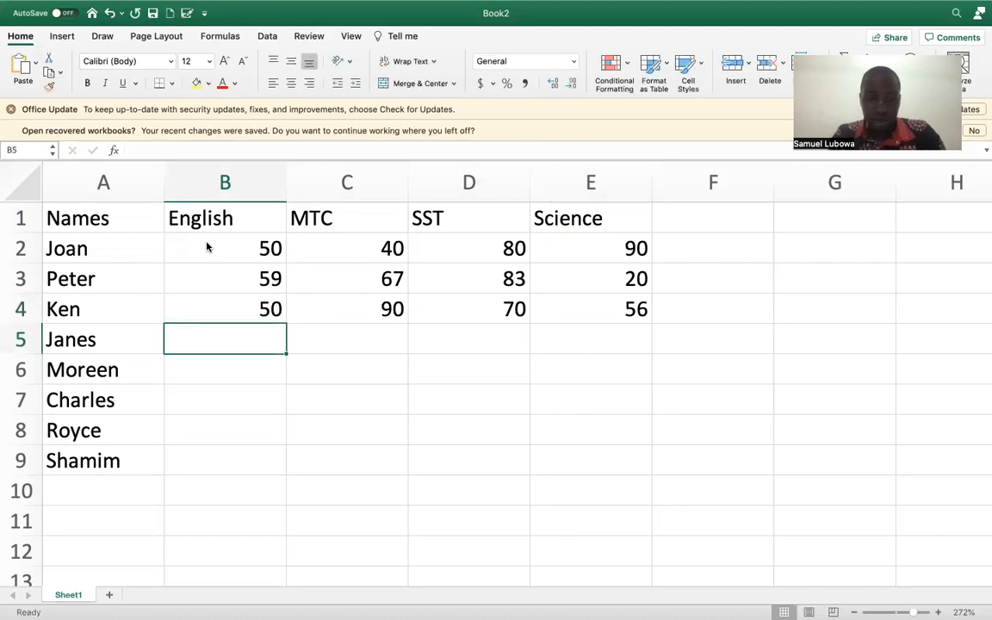
Enter the fourth pupil's marks in row 5: English 10, MTC 30, SST 80 and Science 90.
text(10)
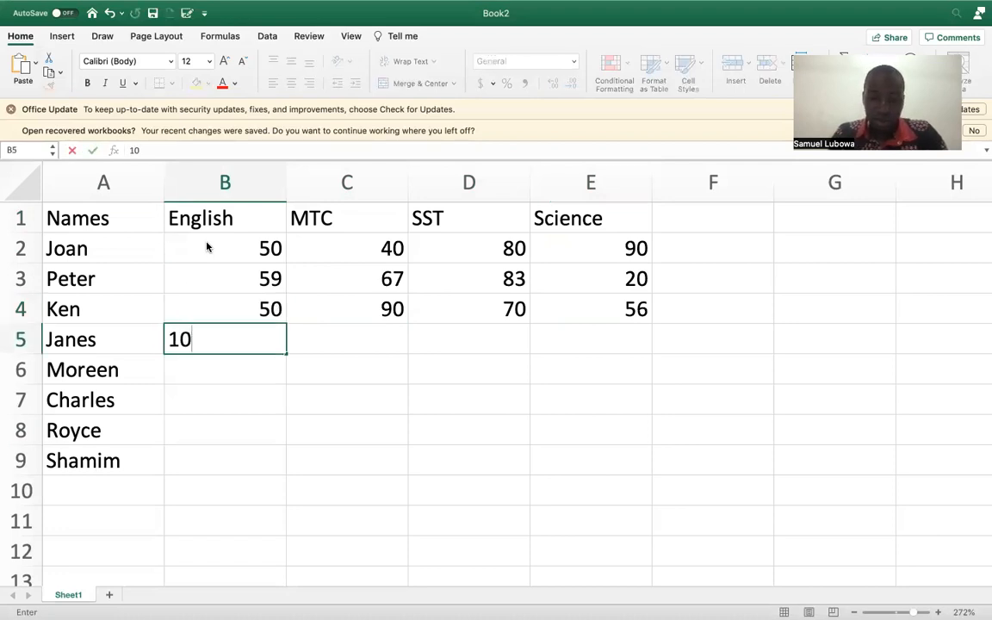
key(Right)
text(30)
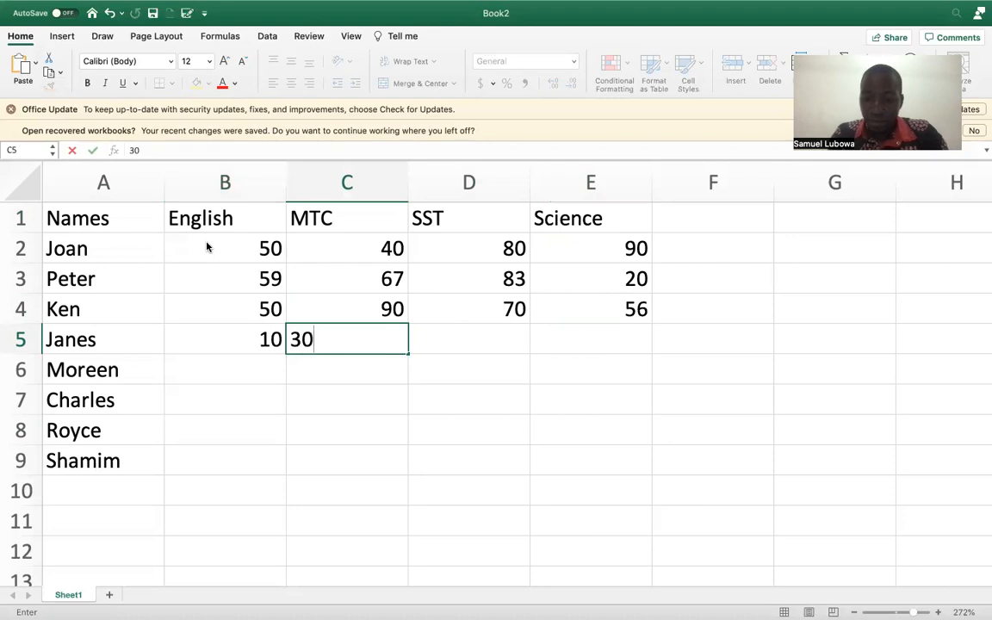
key(Right)
text(80)
key(Right)
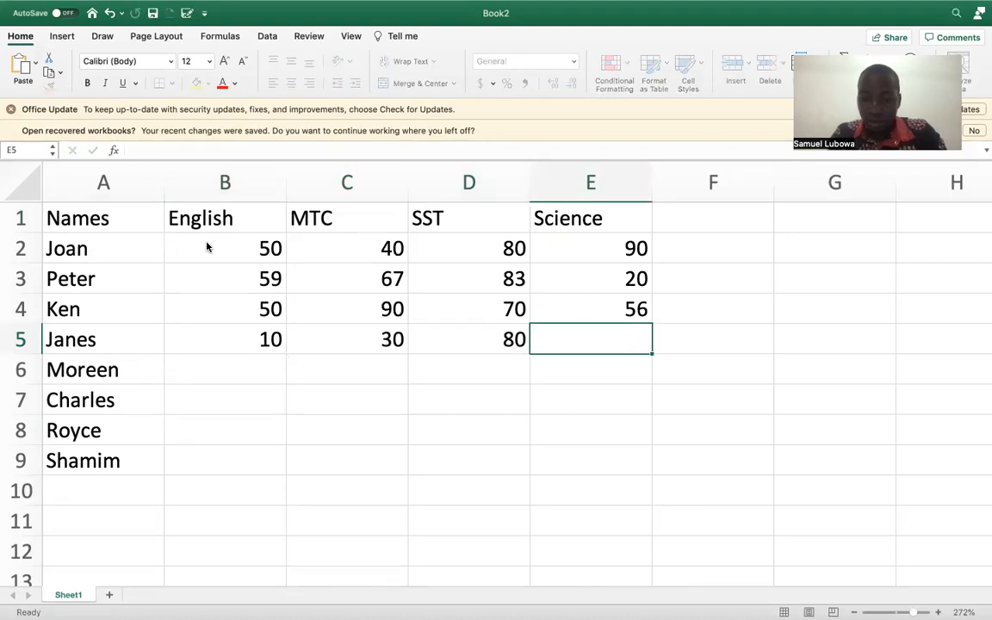
text(90)
key(Return)
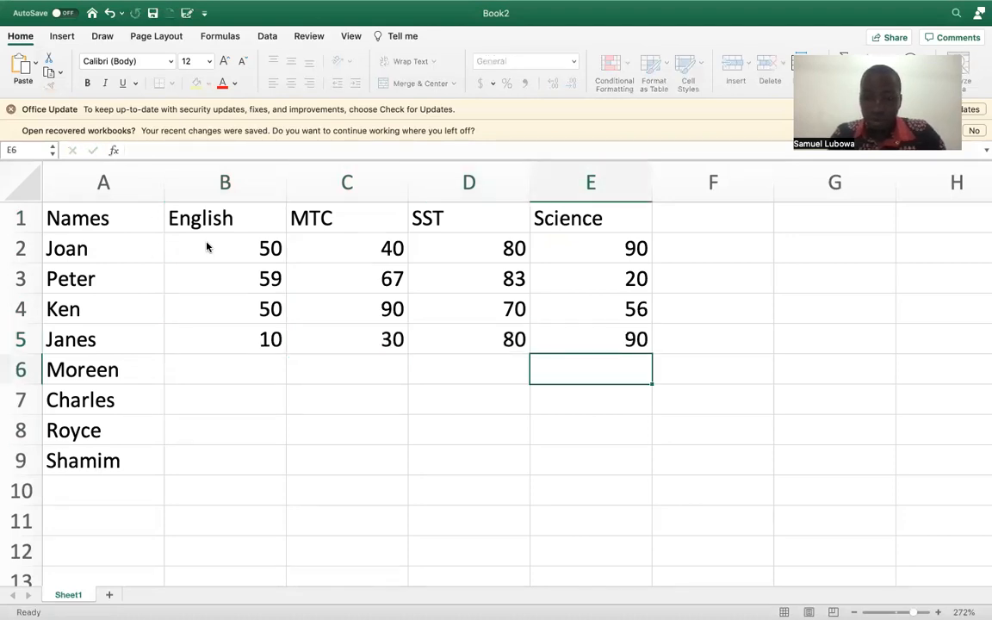
Enter the fifth pupil's marks in row 6: English 40, MTC 50, SST 45 and Science 35.
key(Left)
key(Left)
key(Left)
text(40)
key(Right)
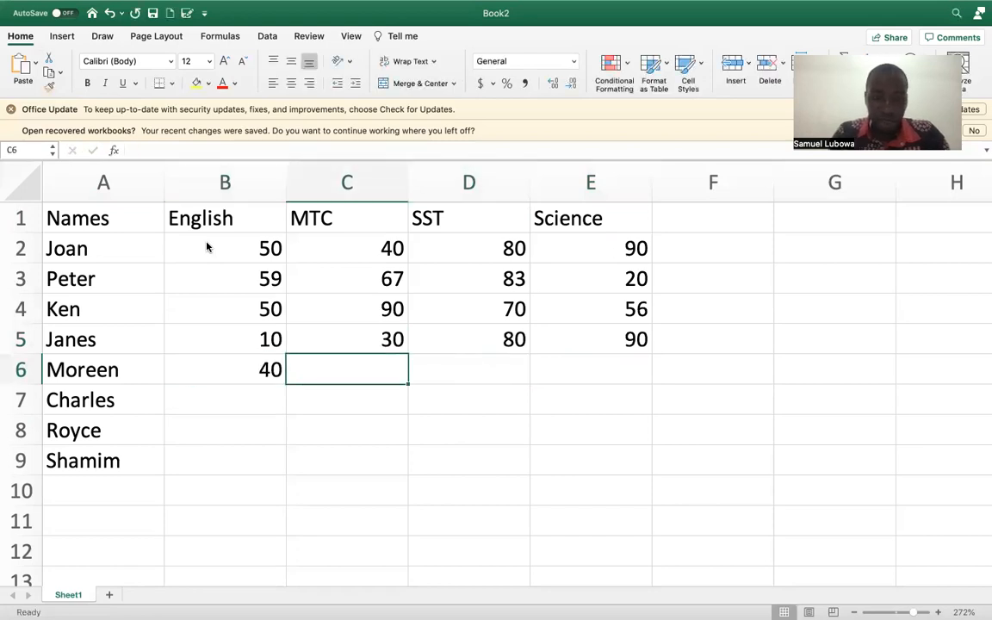
text(50)
key(Right)
text(45)
key(Right)
text(35)
key(Right)
Enter the sixth pupil's marks in row 7: English 50, MTC 70, SST 50 and Science 90.
key(Down)
key(Left)
key(Left)
key(Left)
key(Left)
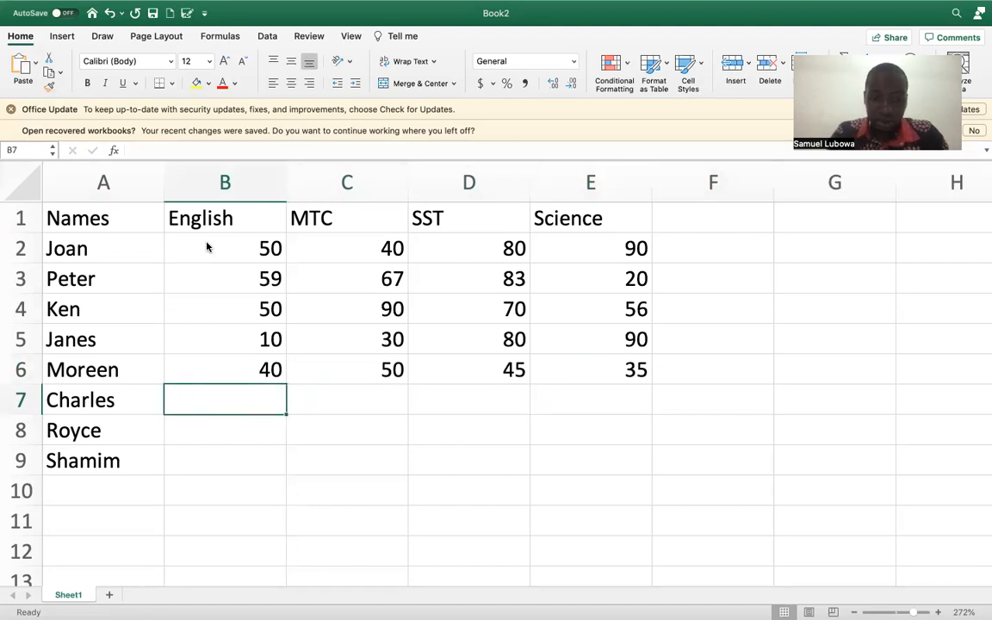
text(50)
key(Right)
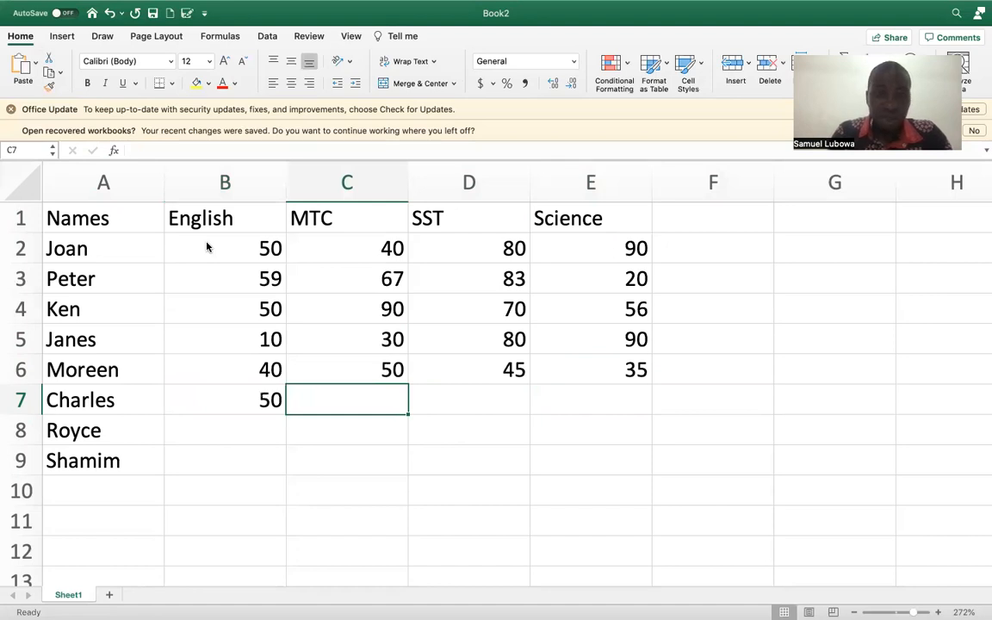
text(70)
key(Right)
text(5)
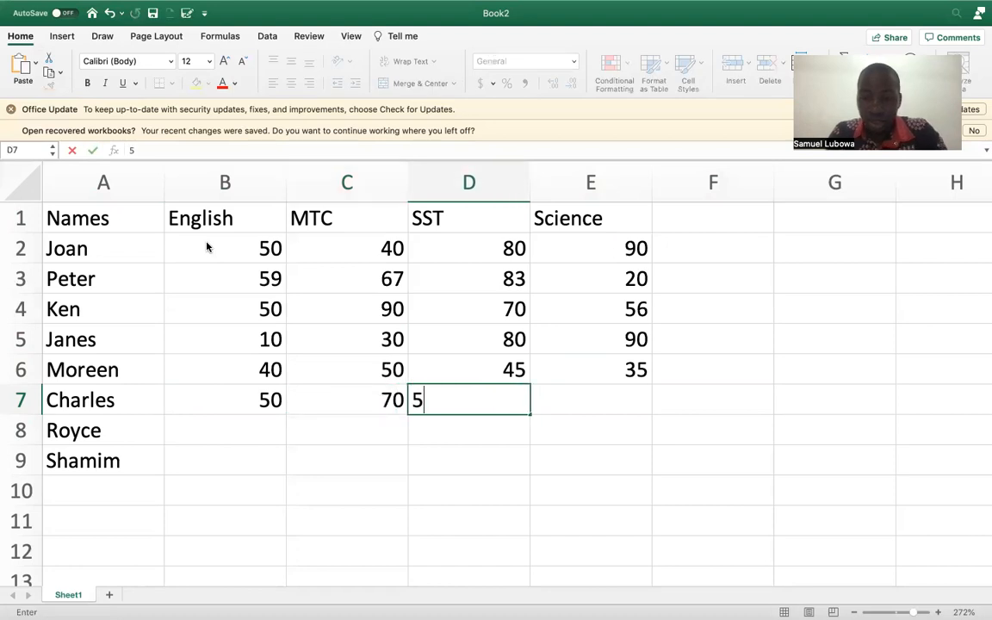
text(0)
key(Right)
text(90)
key(Return)
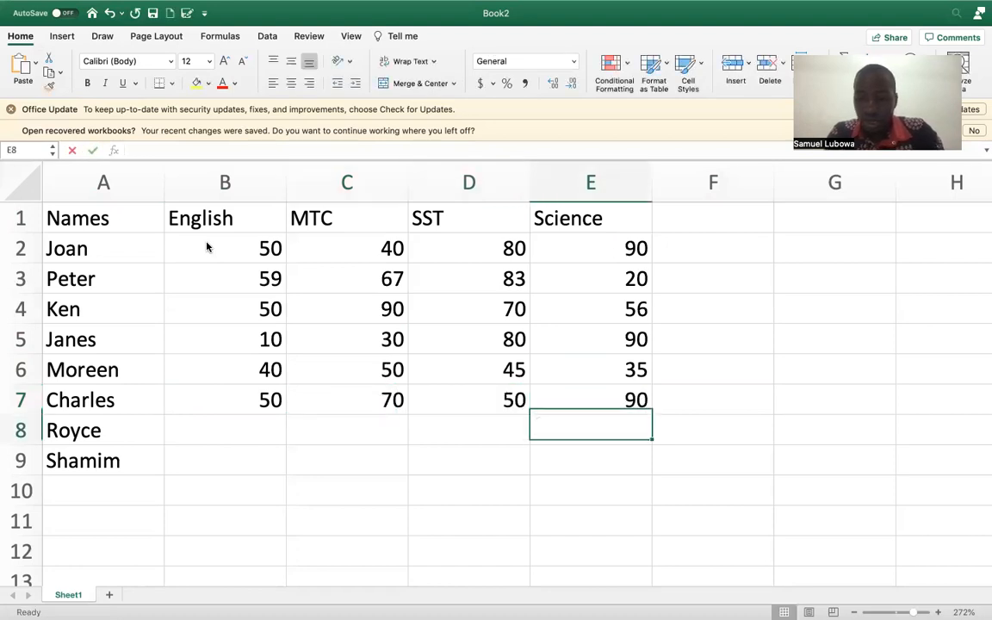
Enter the seventh pupil's marks in row 8: Science 80, SST 89, MTC 70 and English 67.
text(80)
key(Left)
text(89)
key(Left)
text(70)
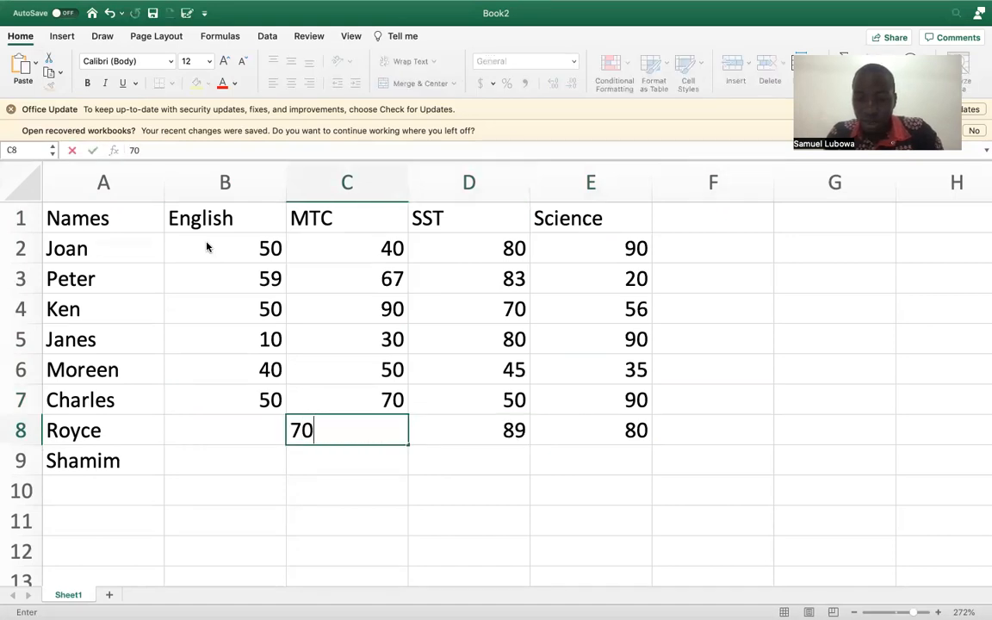
key(Left)
text(67)
key(Left)
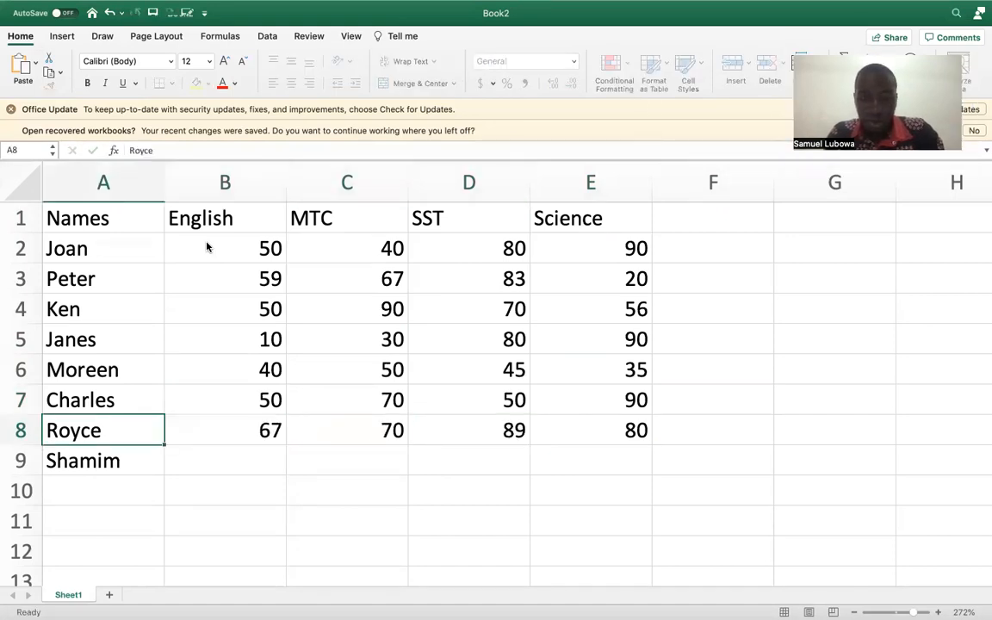
Enter the eighth pupil's marks in row 9: English 50, MTC 60, SST 70 and Science 80.
key(Down)
key(Right)
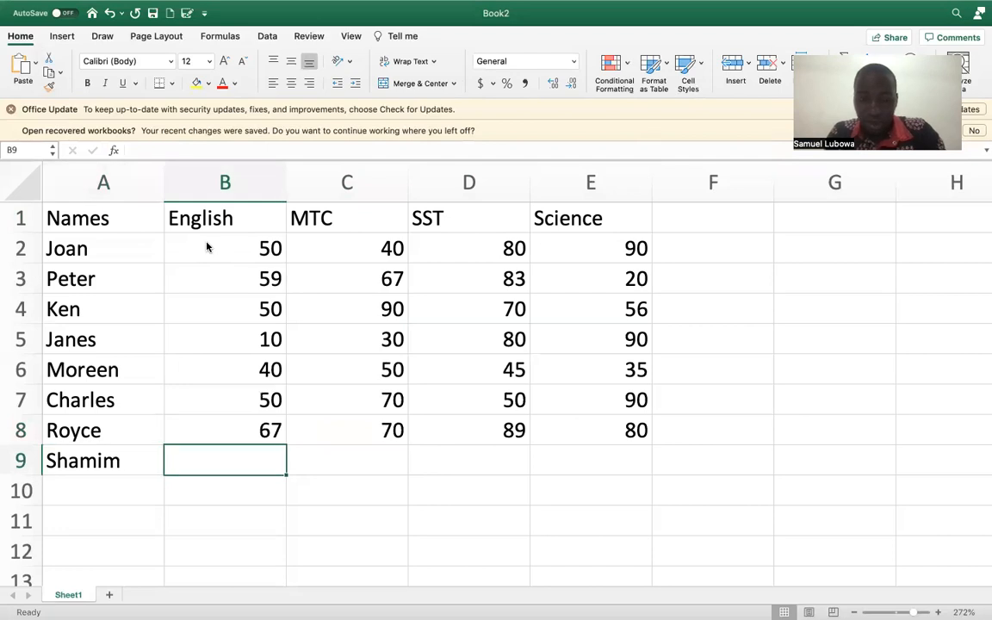
text(50)
key(Right)
text(60)
key(Right)
text(70)
key(Right)
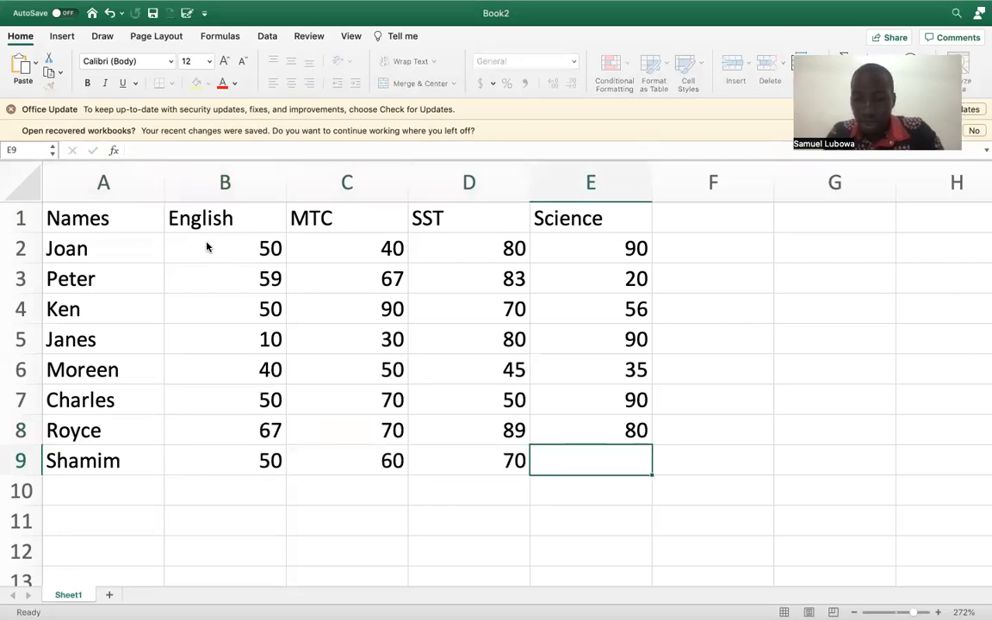
text(80)
key(Return)
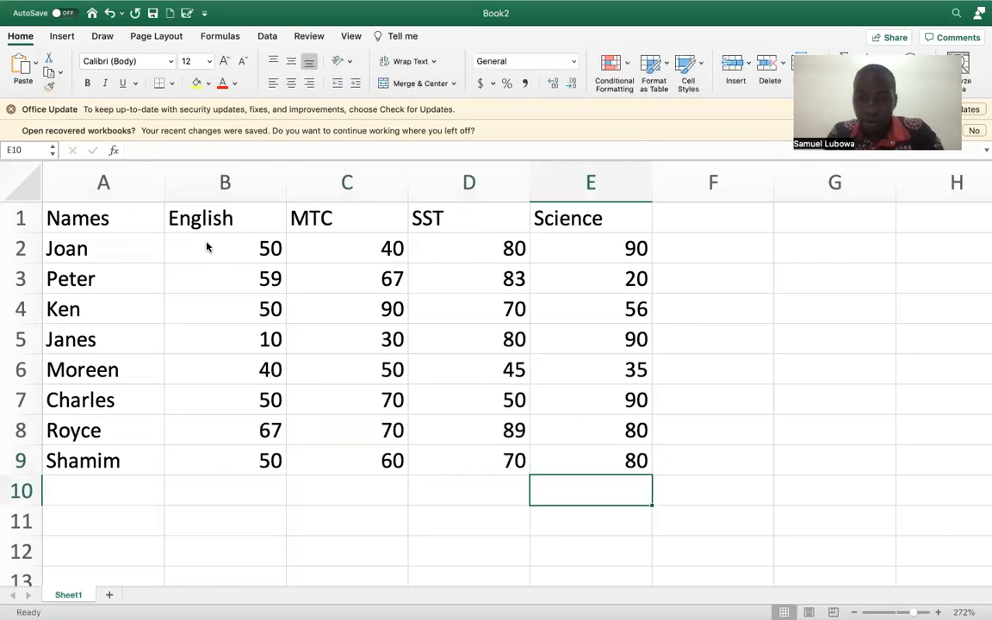
Enter a ninth set of marks in row 10: Science 90, SST 90, MTC 80 and English 70.
text(90)
key(Left)
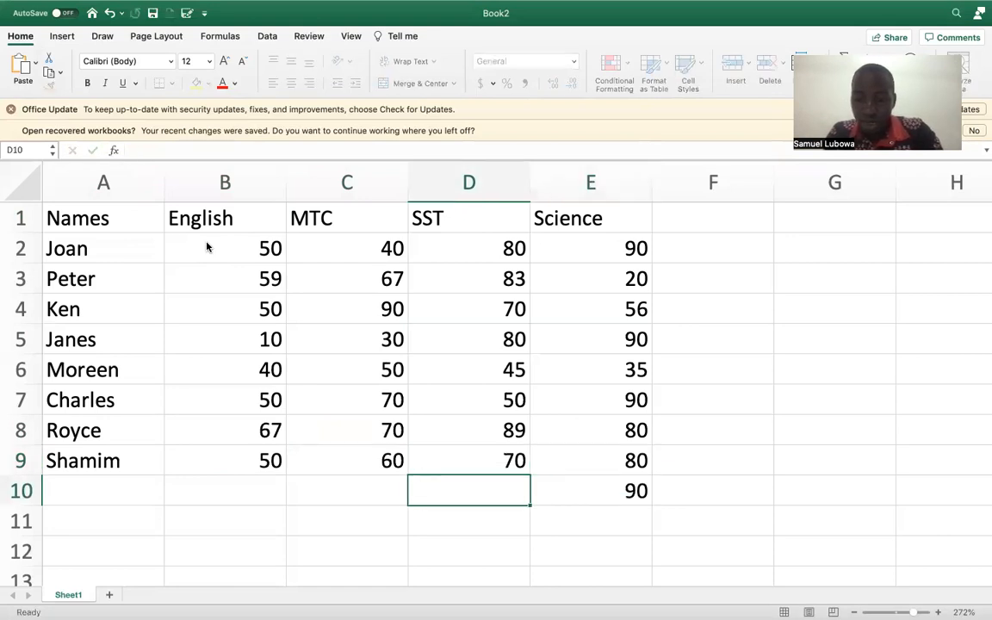
text(90)
key(Left)
key(Left)
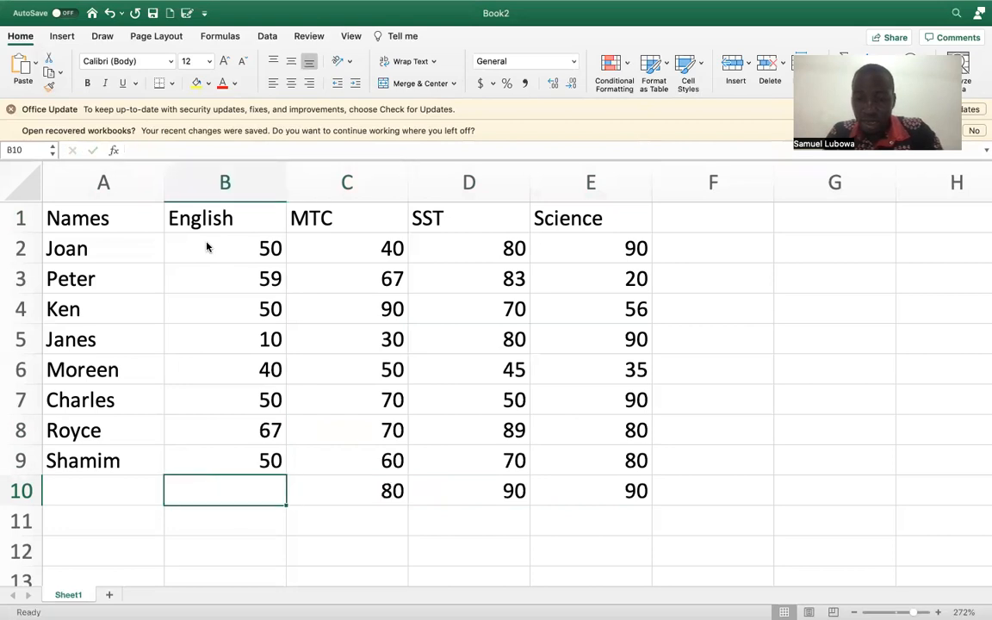
text(70)
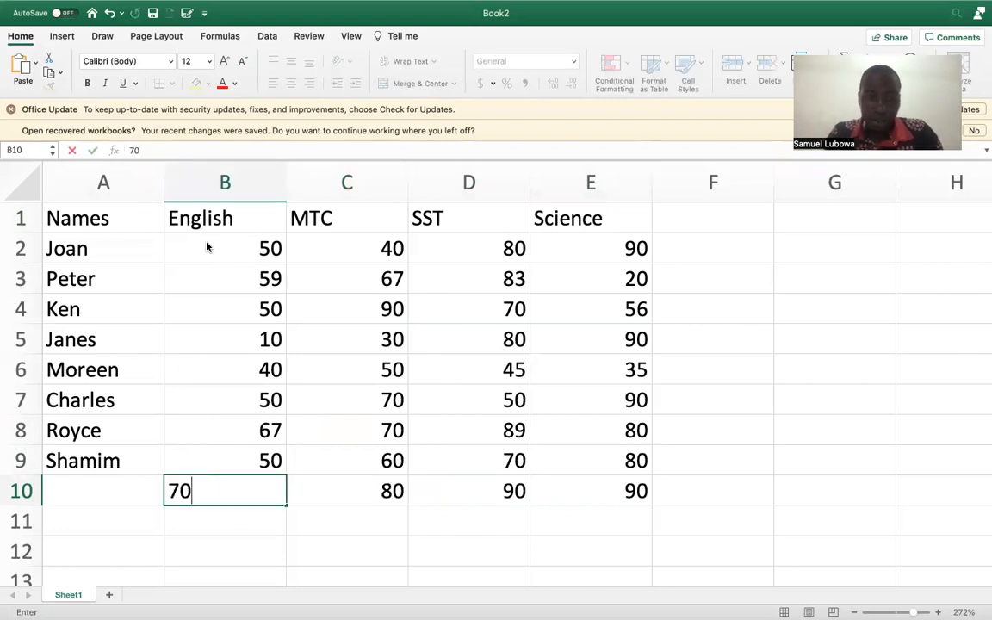
key(Left)
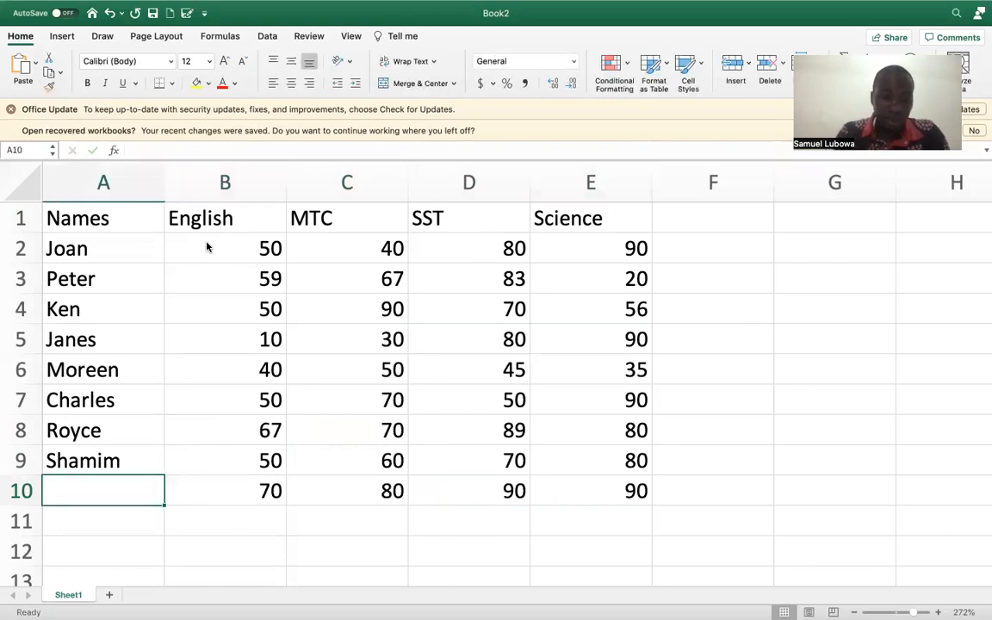
Enter the ninth pupil's first name in cell A10, beside the marks in row 10.
text(M)
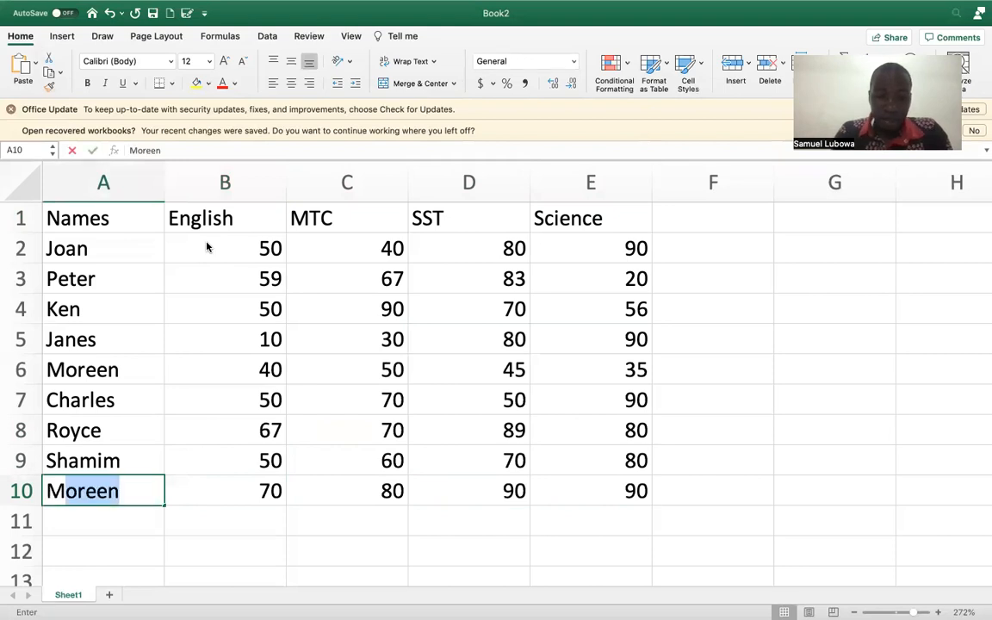
key(BackSpace)
key(BackSpace)
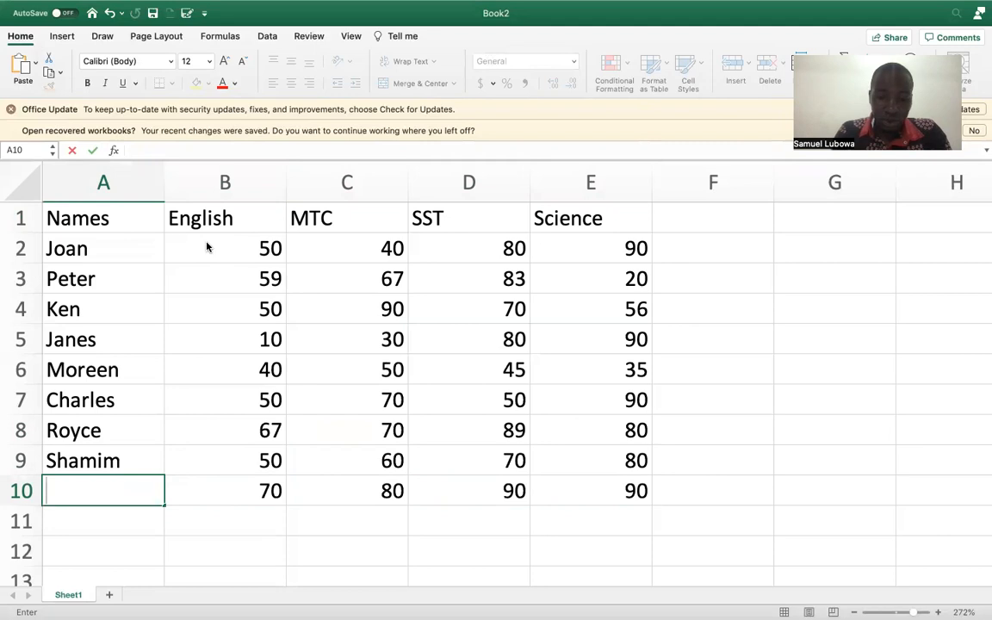
text(Alex)
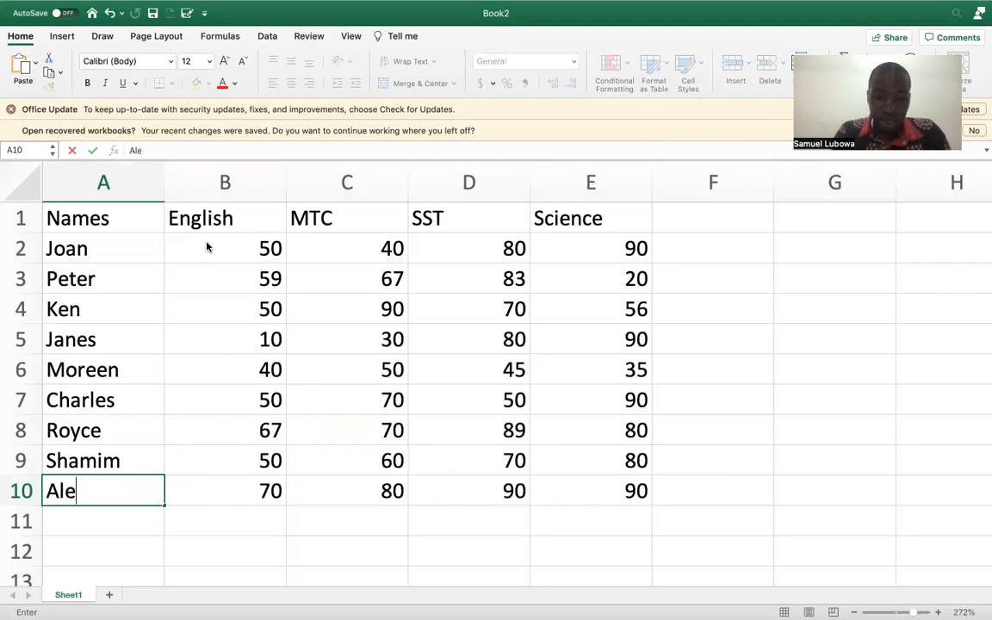
key(Tab)
key(Tab)
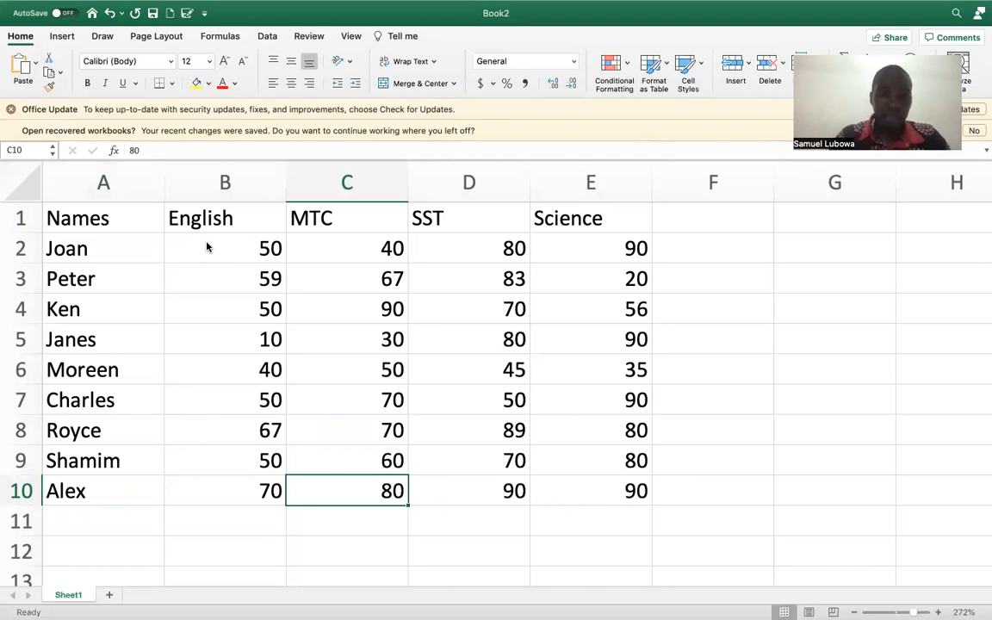
Set the font size of the whole heading row 1 to 20.
click(21, 218)
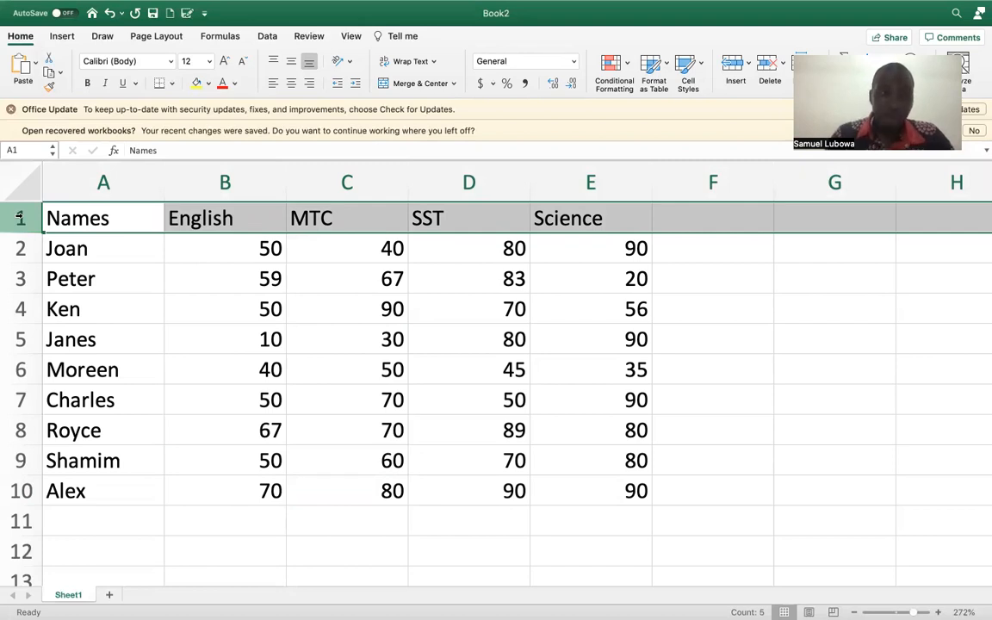
click(97, 185)
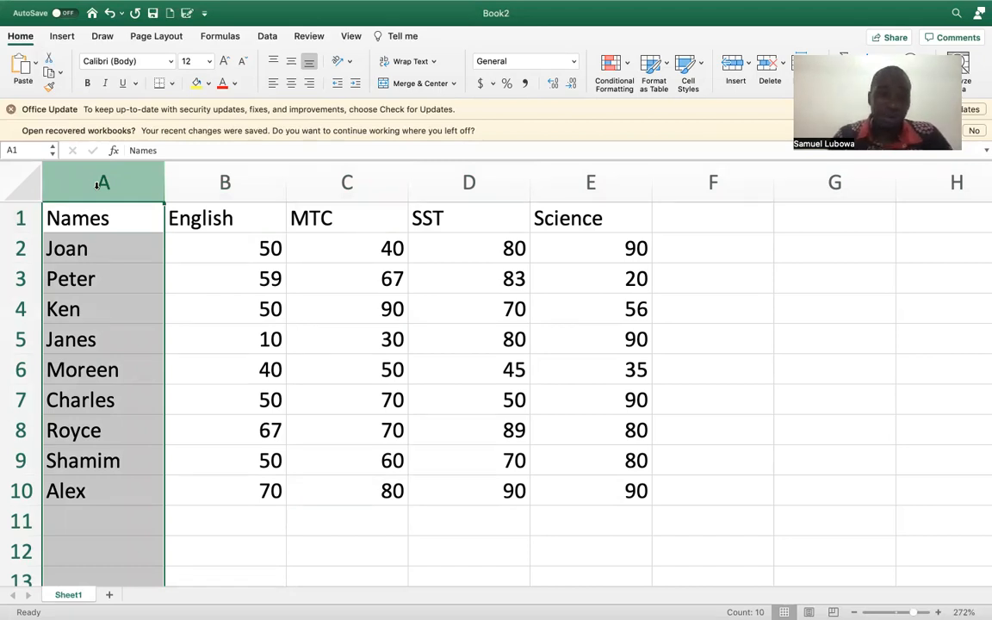
click(19, 218)
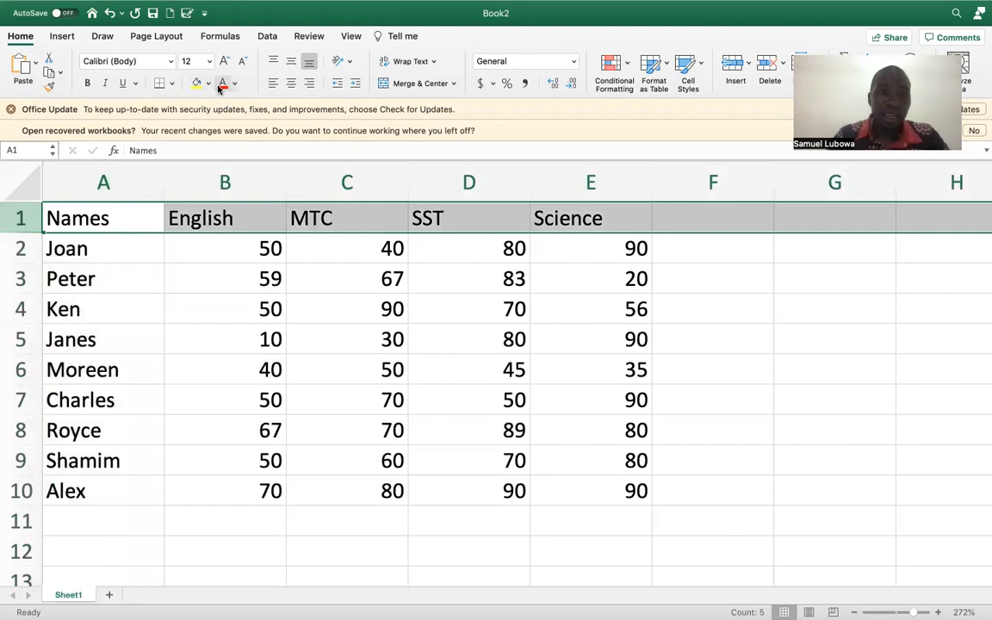
click(189, 61)
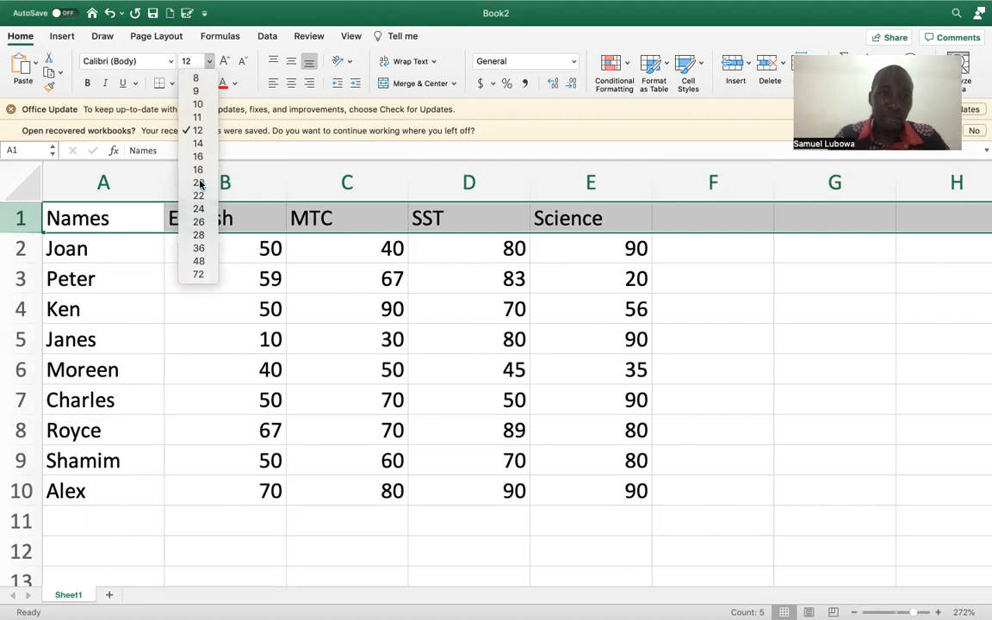
key(Escape)
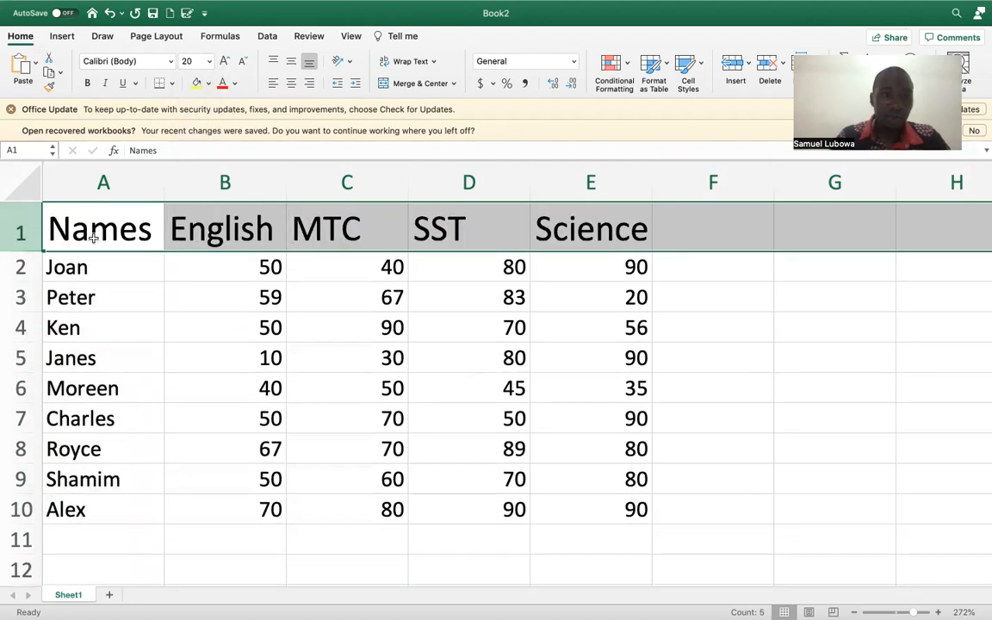
Try a yellow fill on heading row 1 and clear it back to No Fill.
click(197, 84)
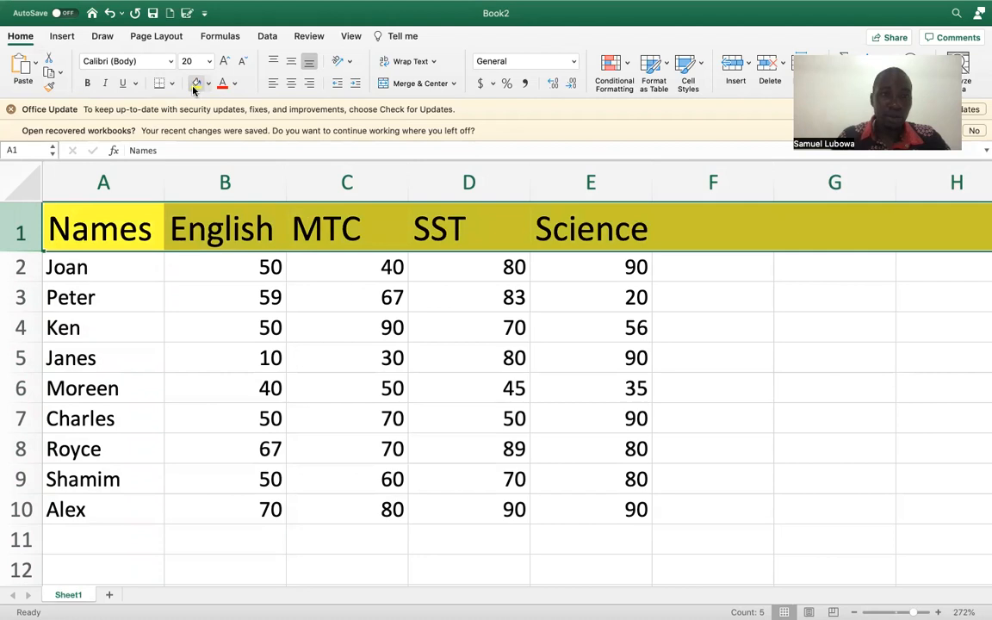
click(207, 84)
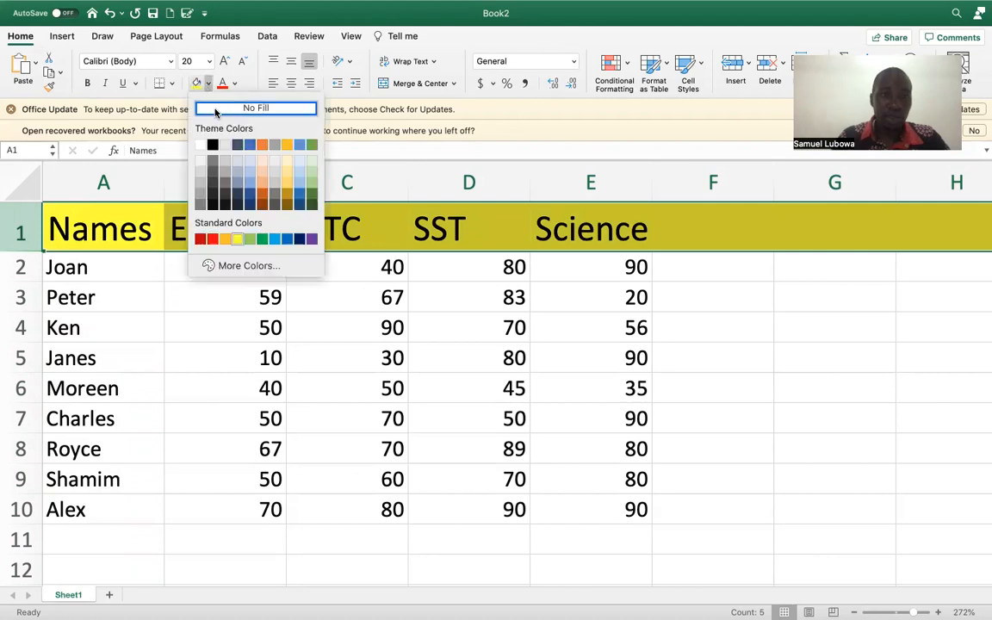
click(215, 109)
Set the font color of the whole heading row 1 to the standard red.
click(235, 83)
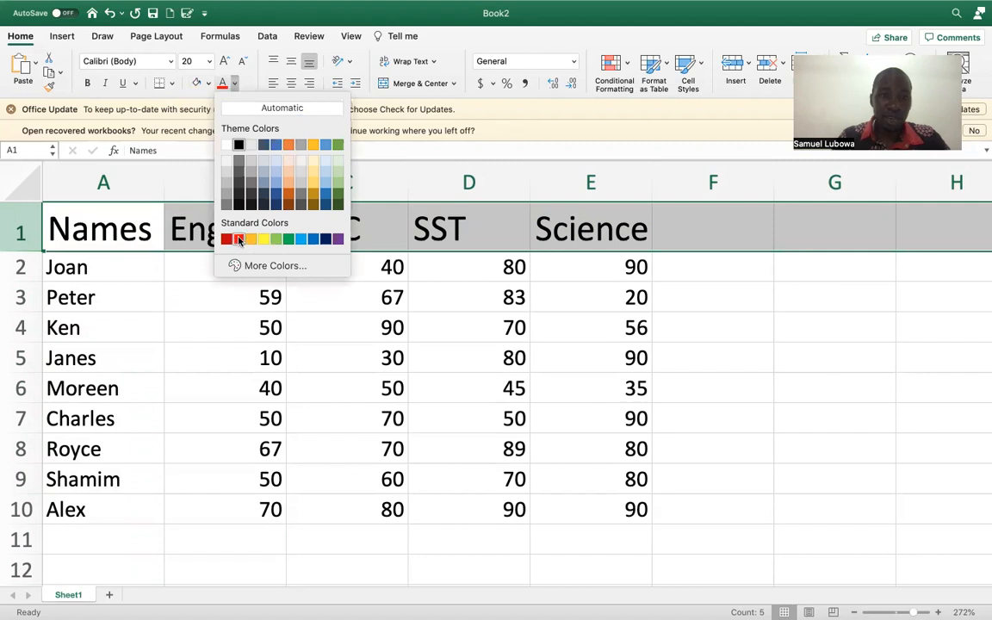
click(238, 240)
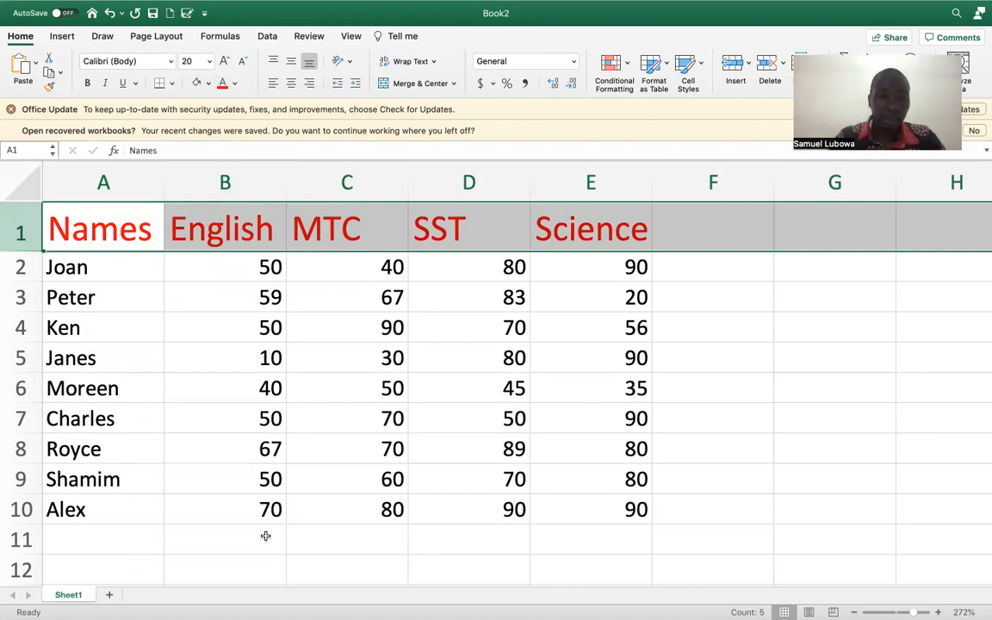
click(239, 567)
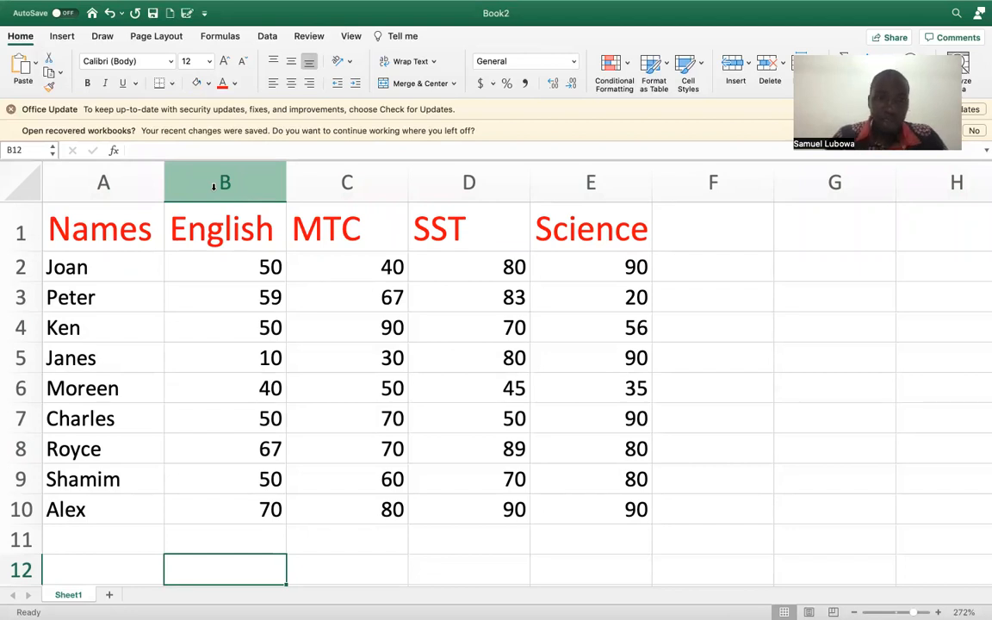
Add the heading Total in cell F1, beside the Science heading.
click(720, 271)
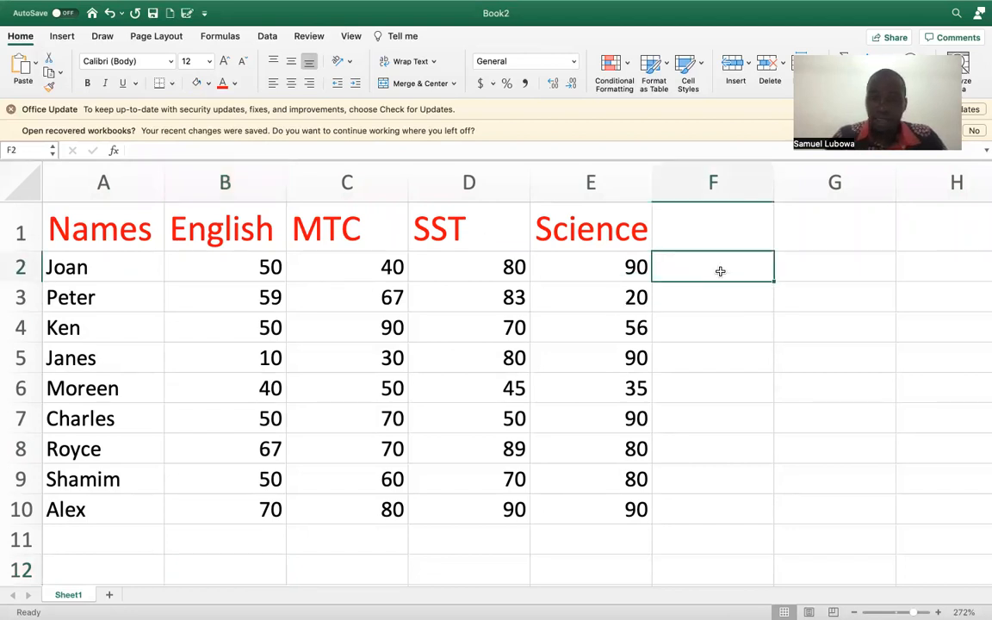
click(748, 233)
text(to)
key(BackSpace)
key(BackSpace)
text(T)
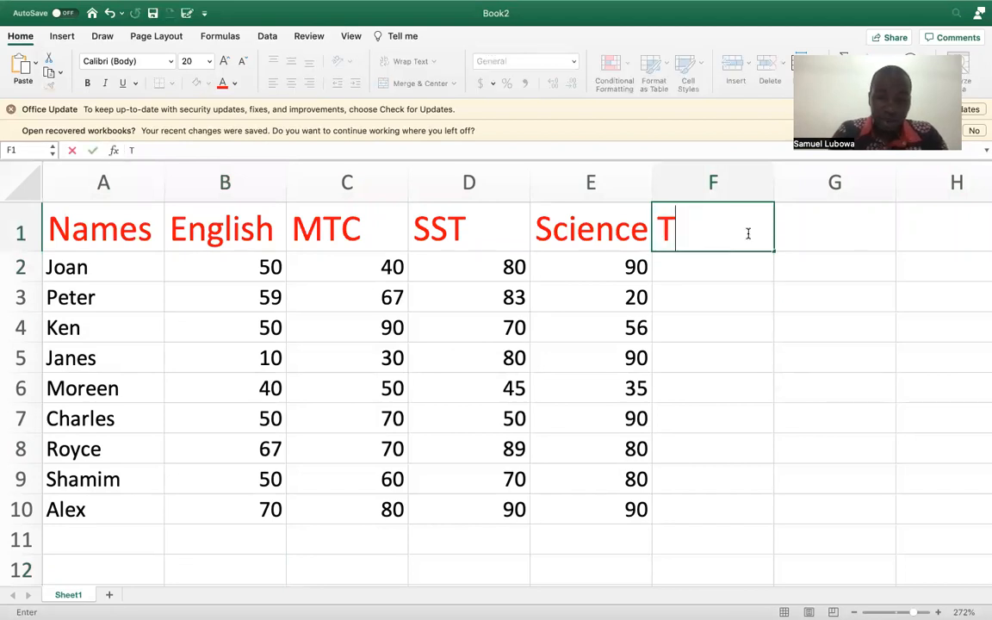
text(otal)
key(Return)
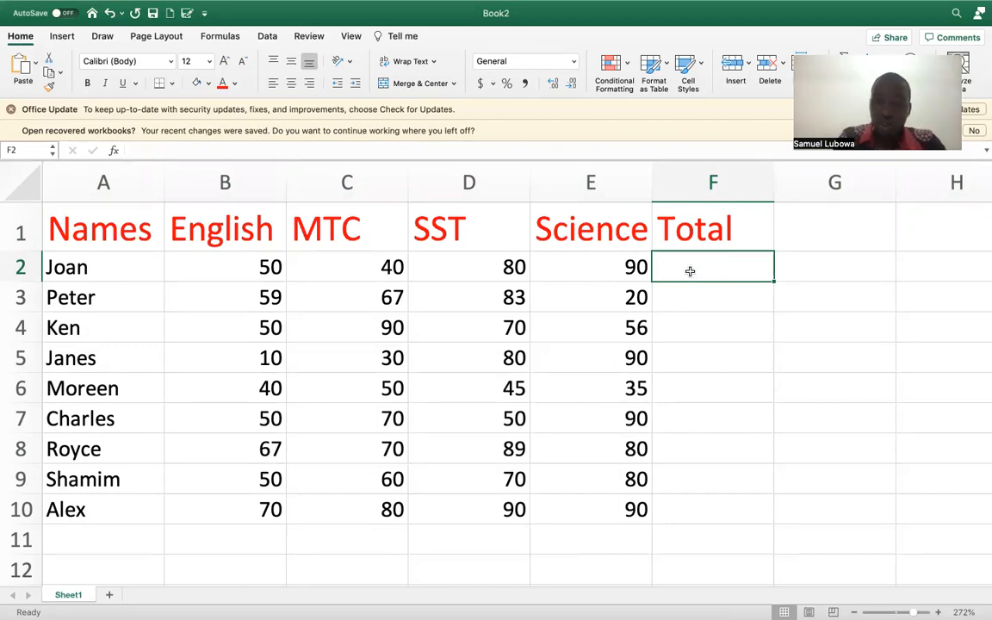
Try to enter =sum without any arguments in cell F2 under Total.
text(=)
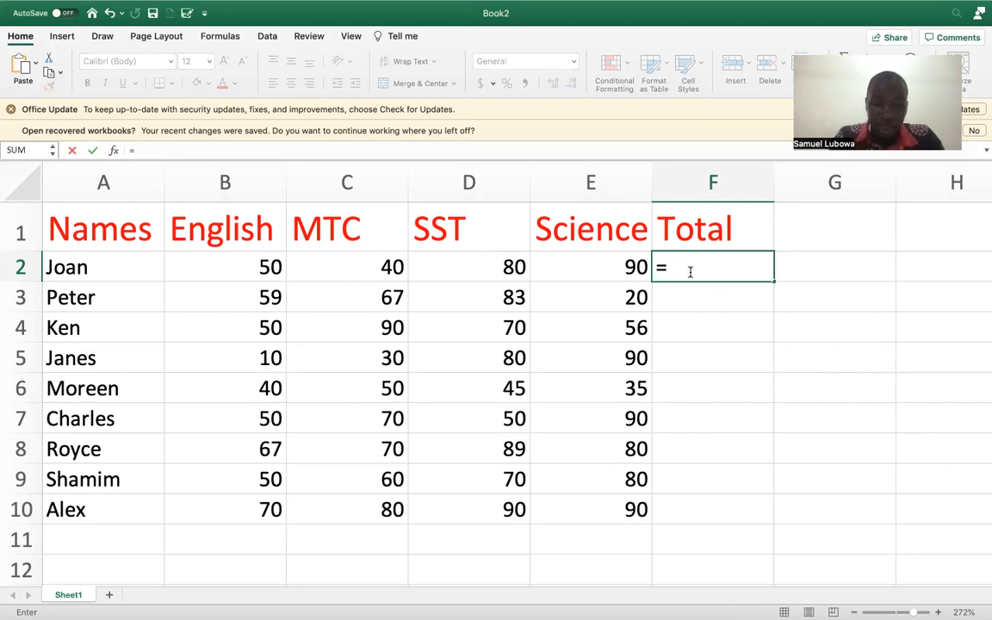
text(sum)
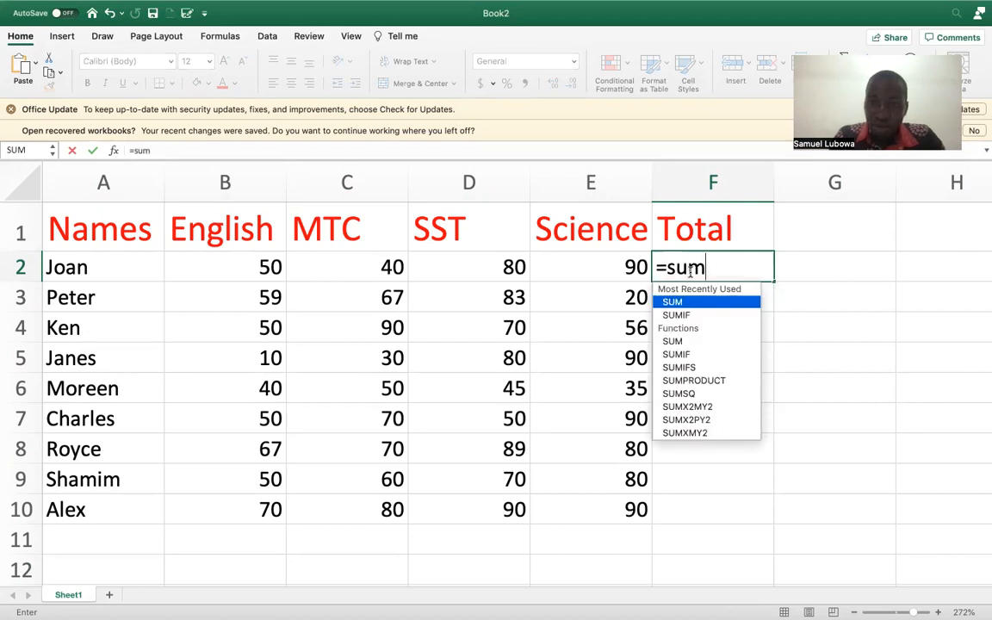
key(BackSpace)
key(BackSpace)
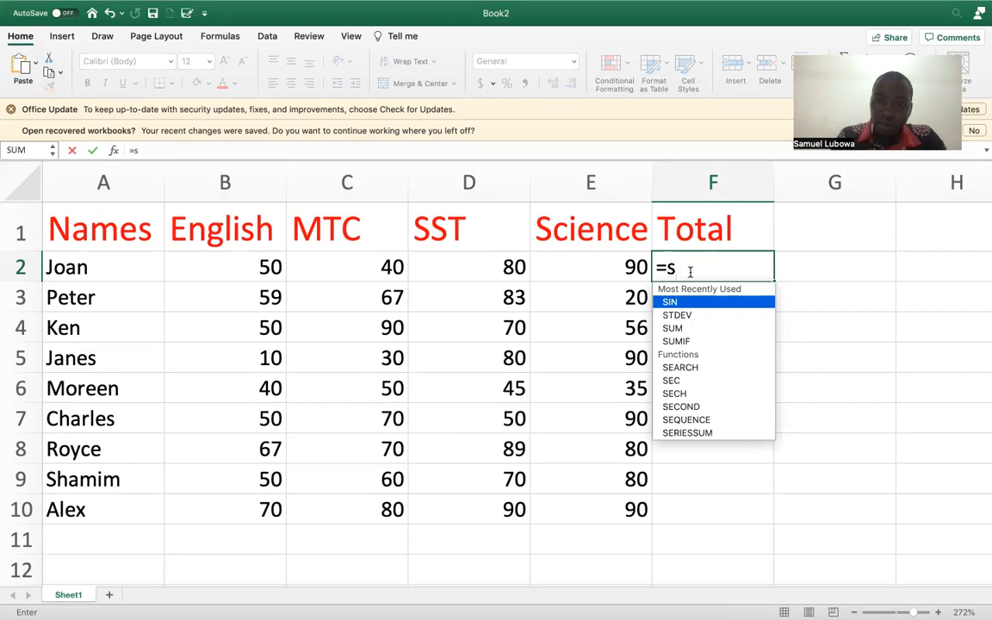
text(um)
key(Return)
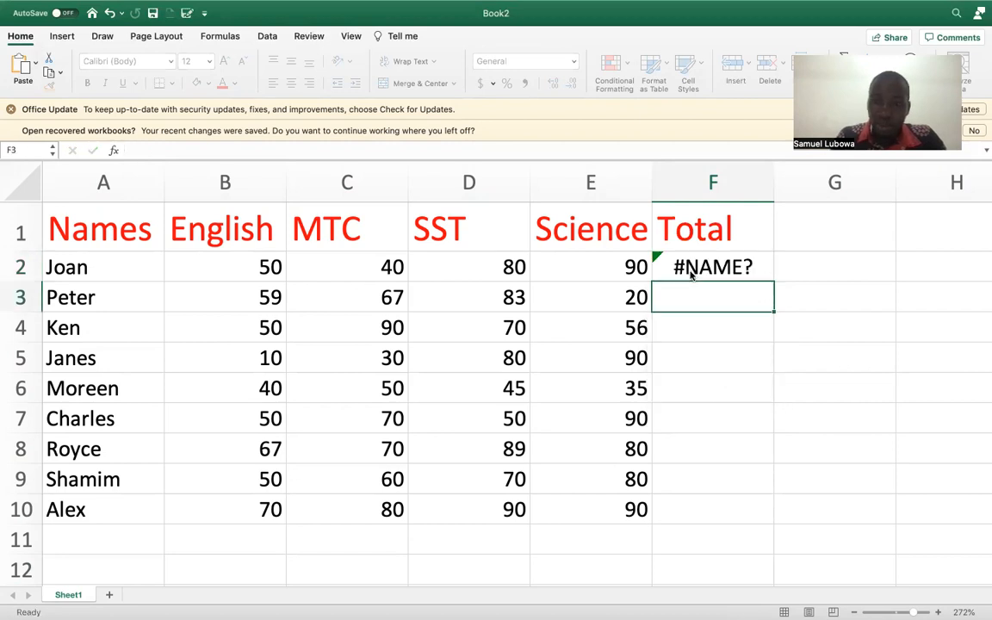
Enter the formula =sum(b2+c2+d2+e2) in cell F2 to total the first pupil's four marks.
click(695, 270)
text(=sum)
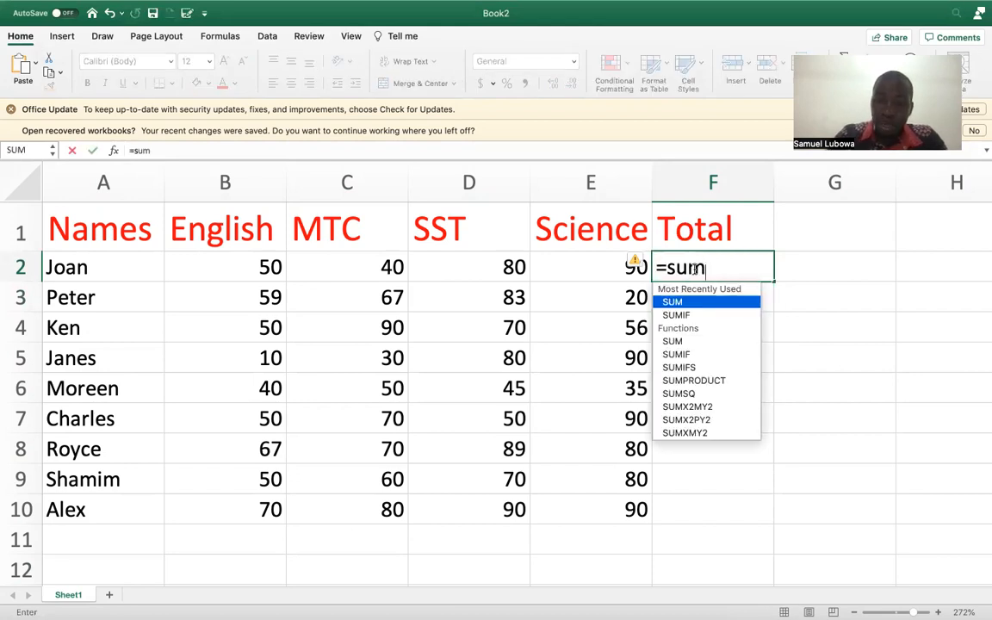
text(()
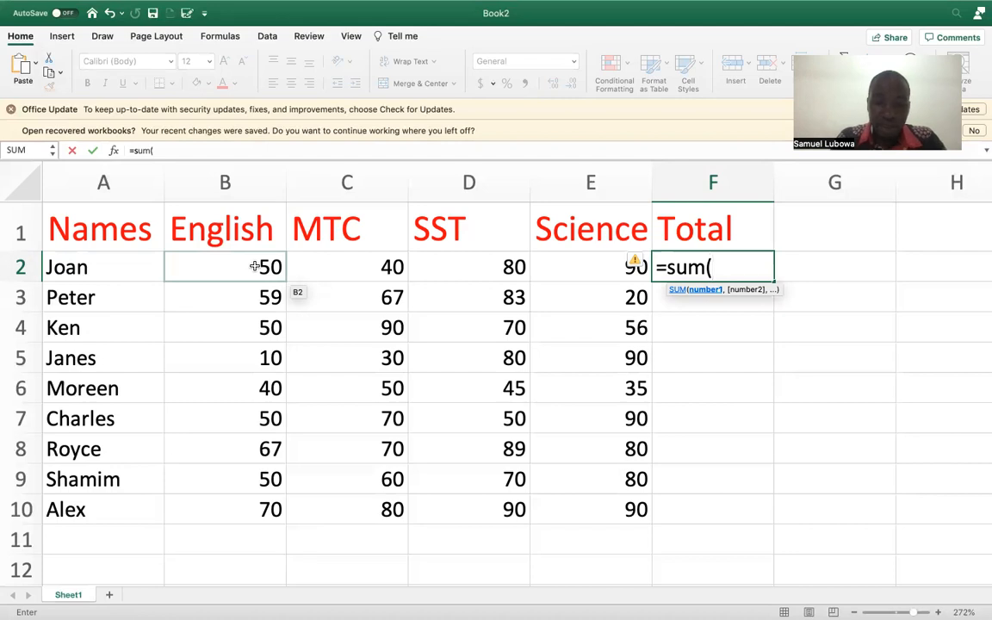
text(b2)
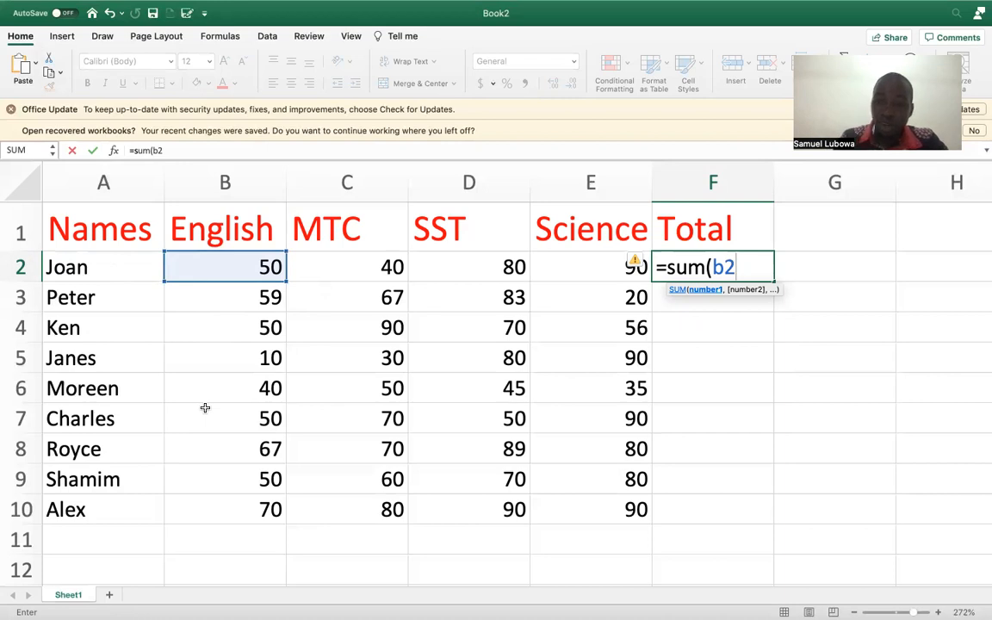
text(+)
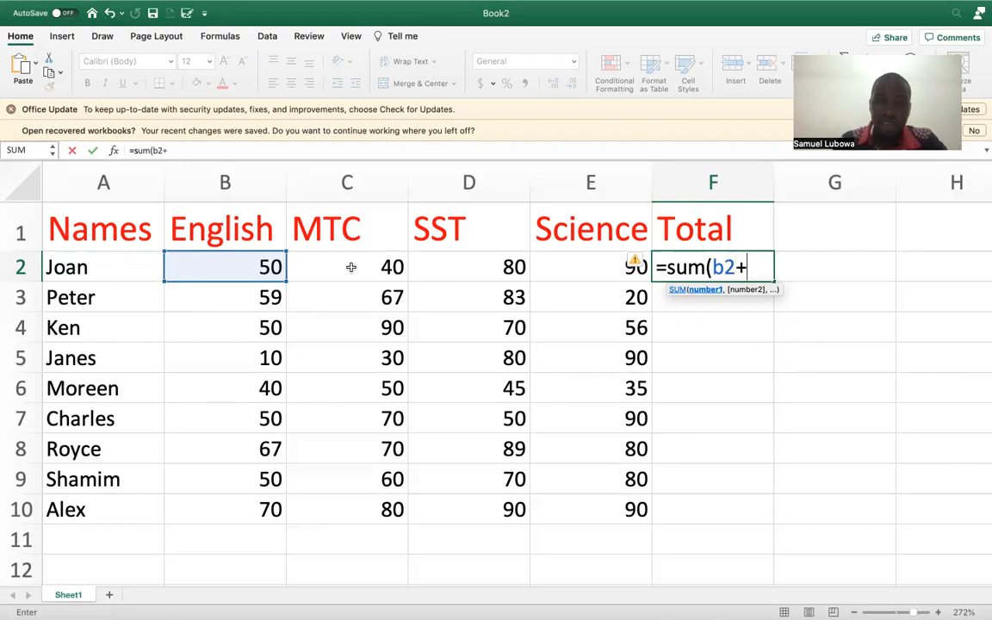
text(c2+)
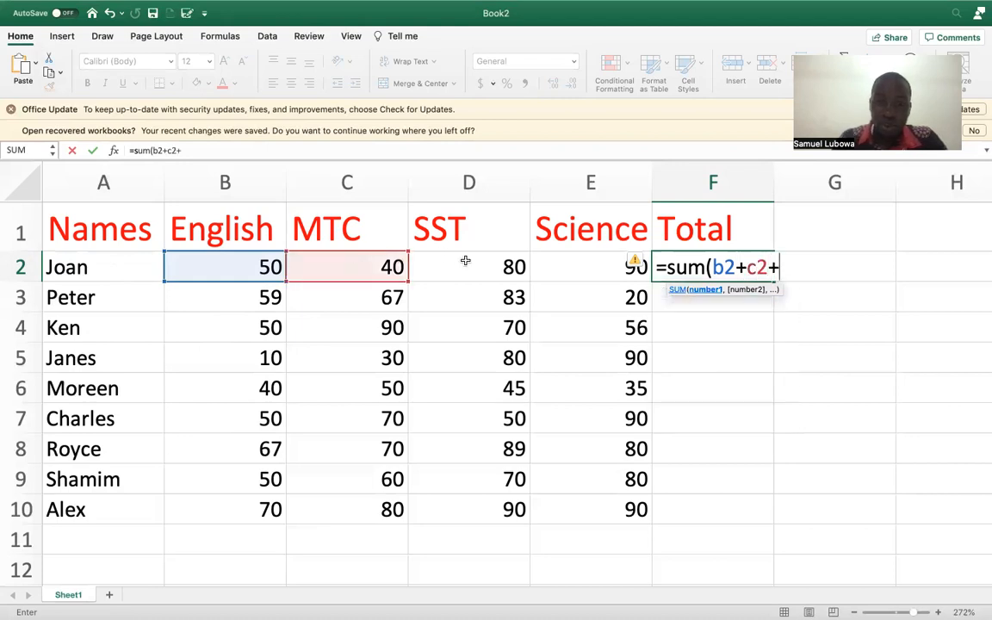
text(d2)
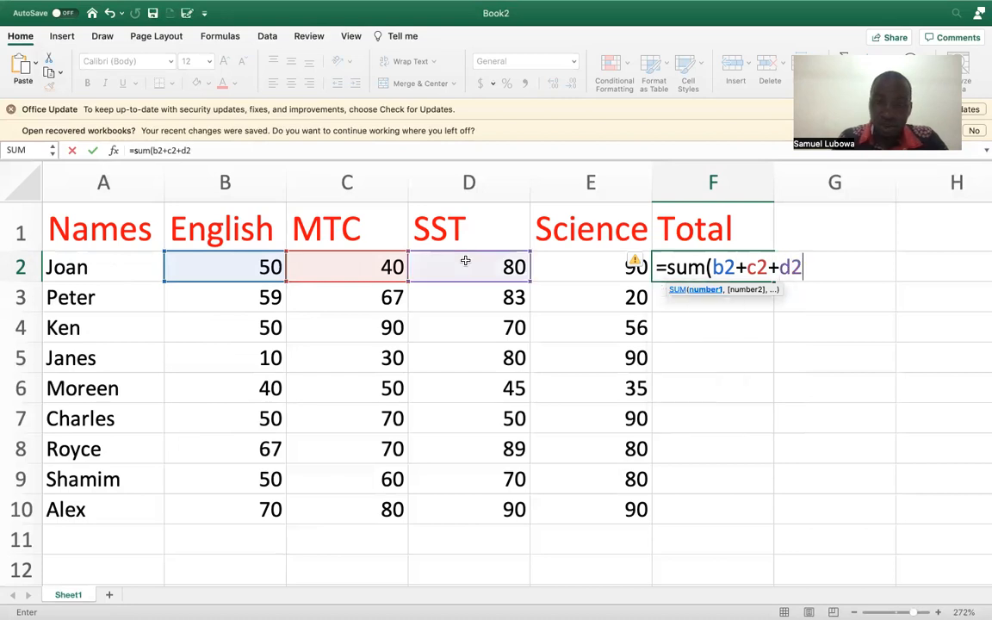
text(+)
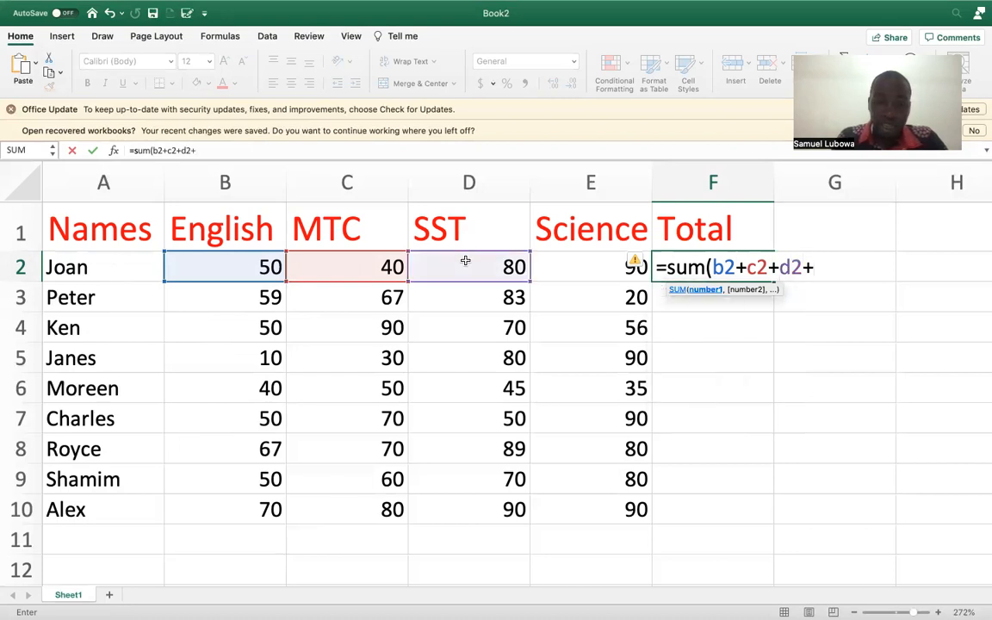
text(e)
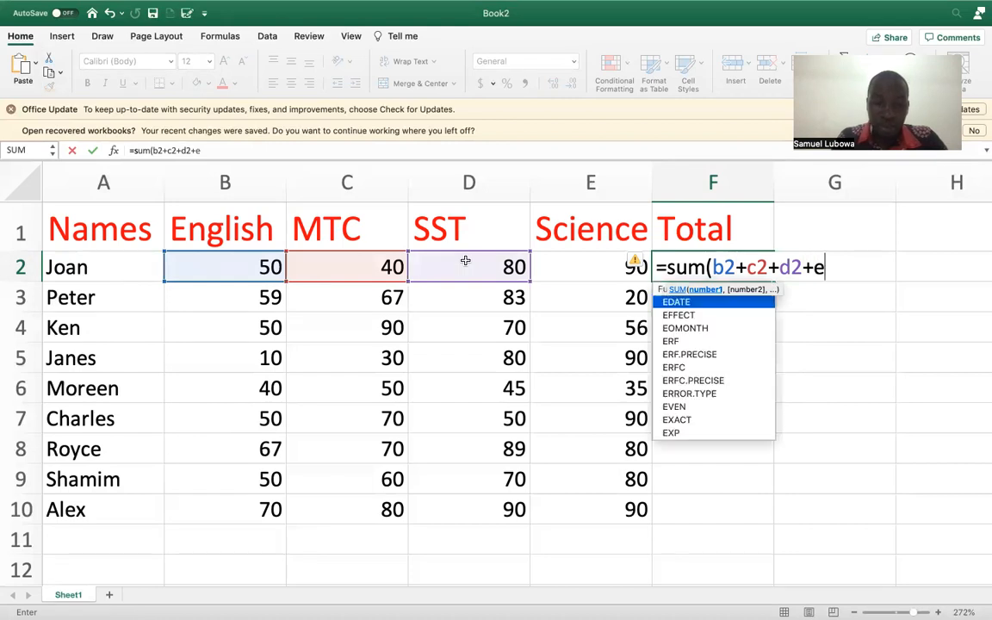
text(2))
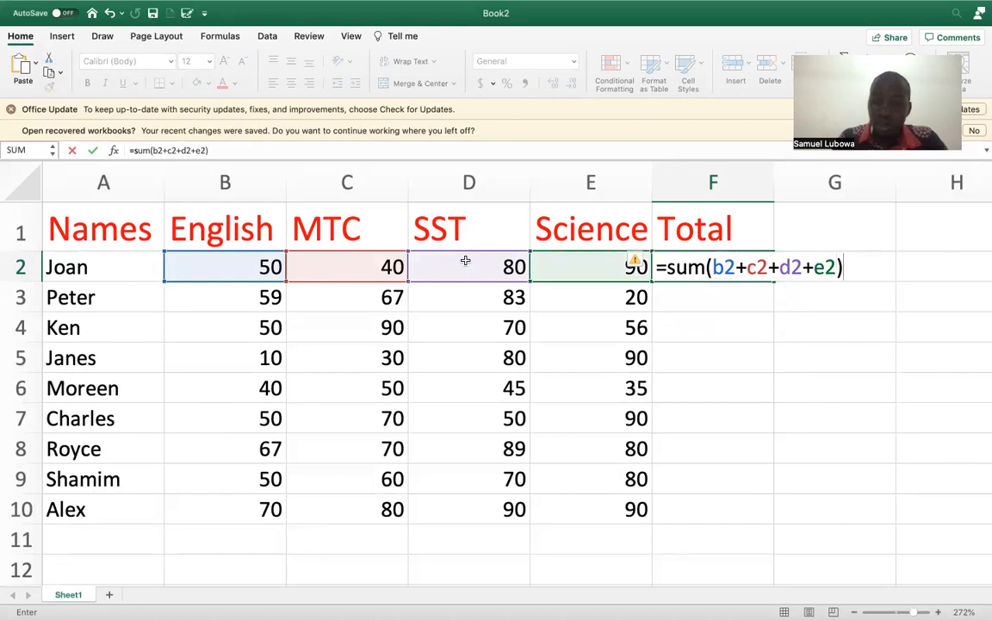
key(Return)
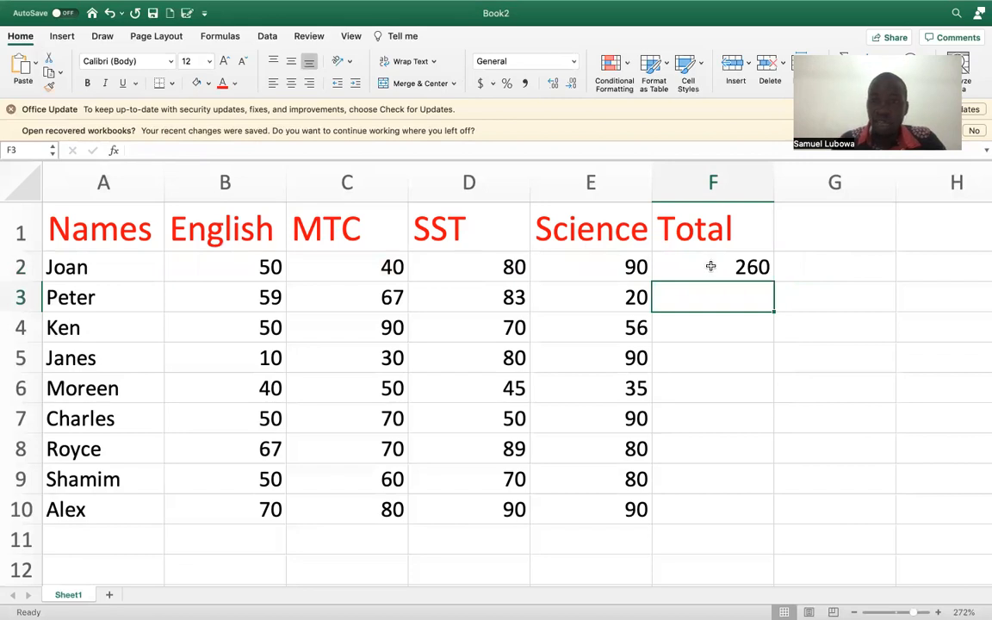
Copy the total formula from F2 down through F10 for the remaining pupils.
click(713, 266)
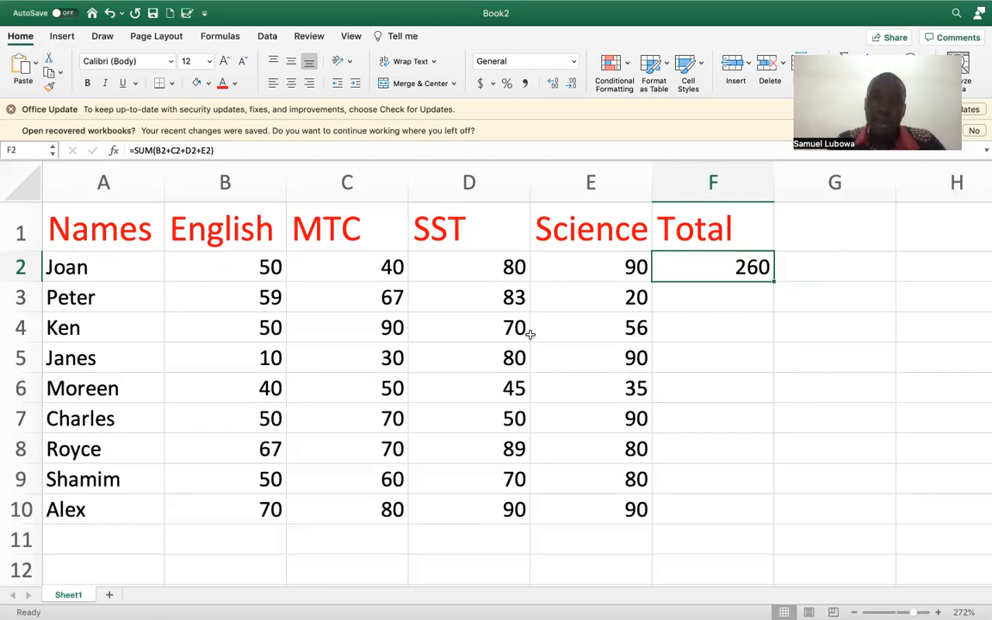
click(732, 297)
click(731, 328)
click(753, 265)
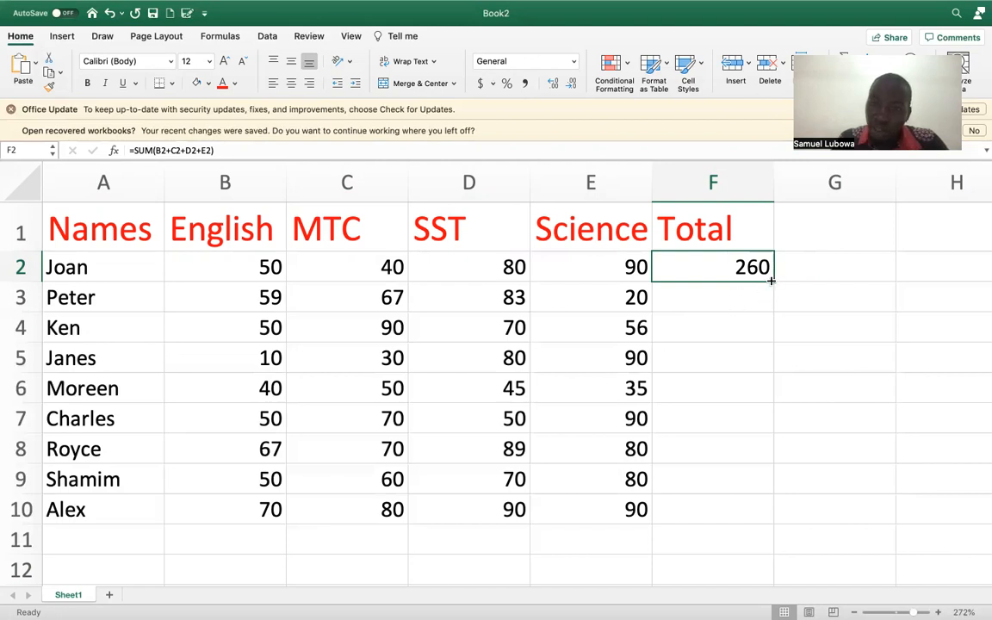
drag(770, 281, 765, 520)
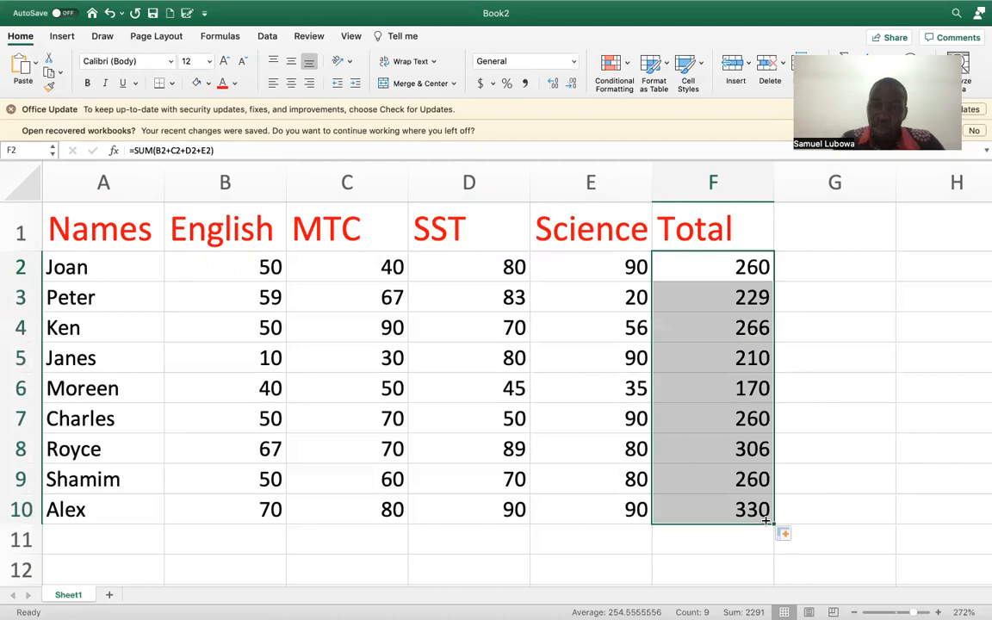
click(822, 417)
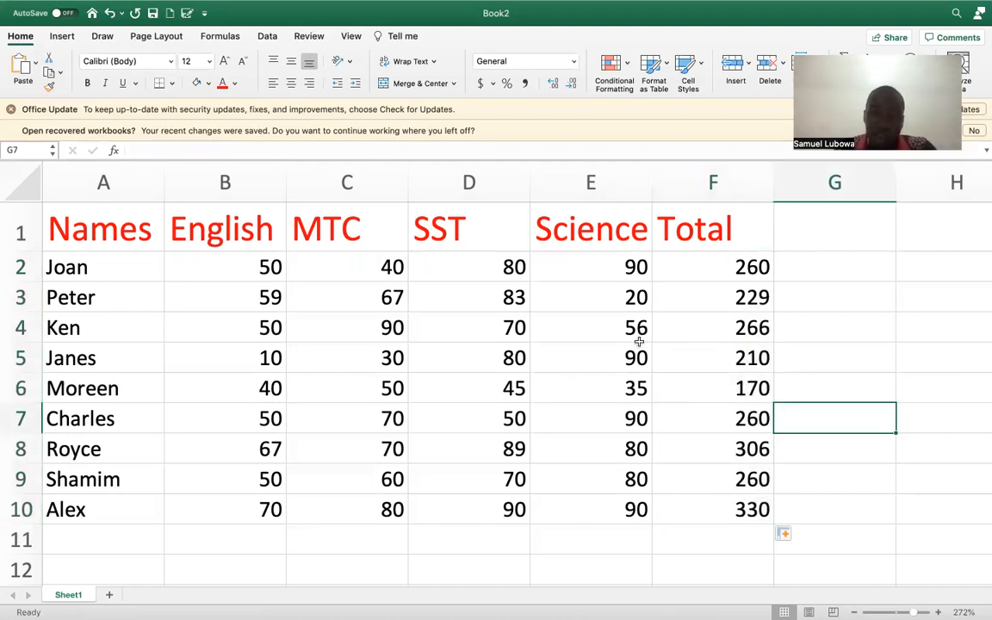
Add the heading Total(Function) in cell G1, beside the Total heading.
click(743, 265)
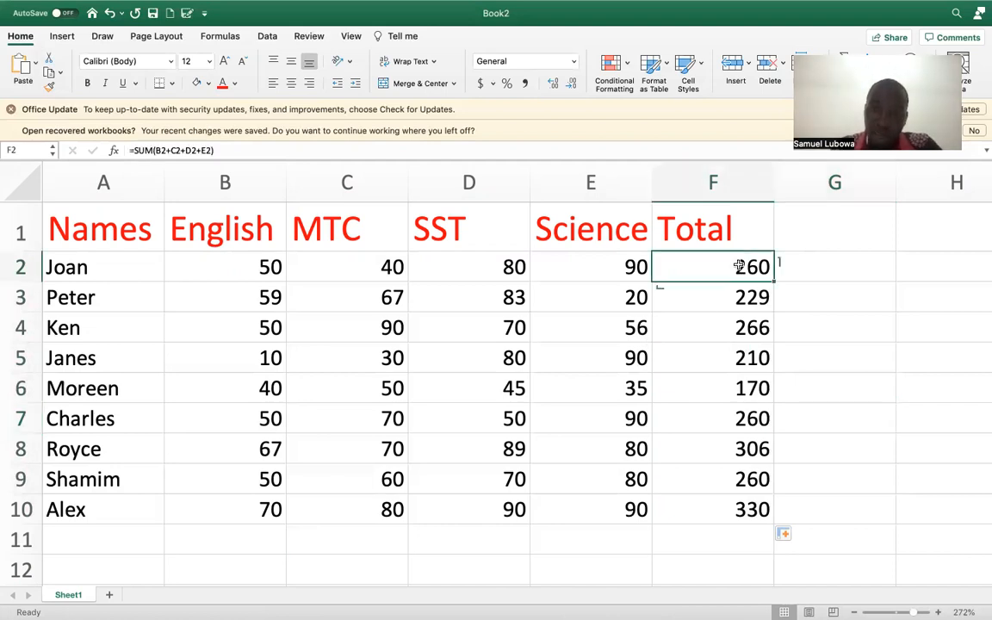
click(813, 224)
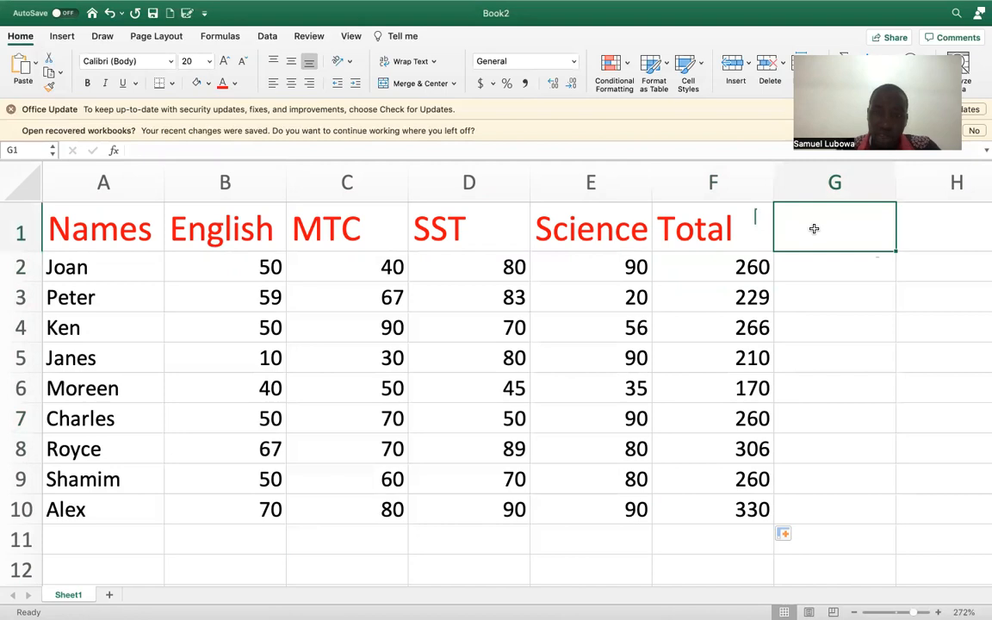
text(To)
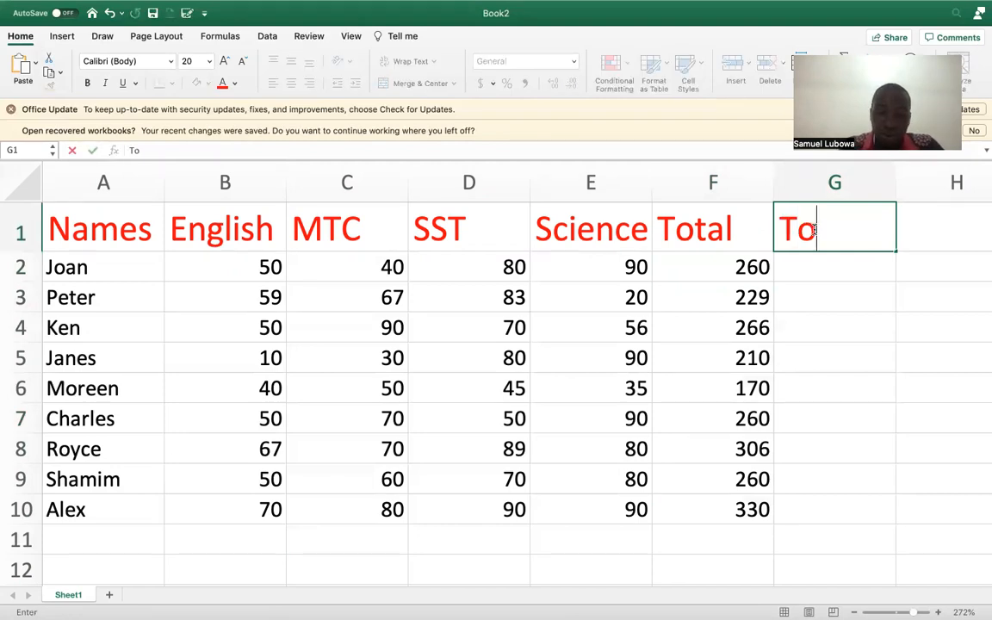
text(tal)
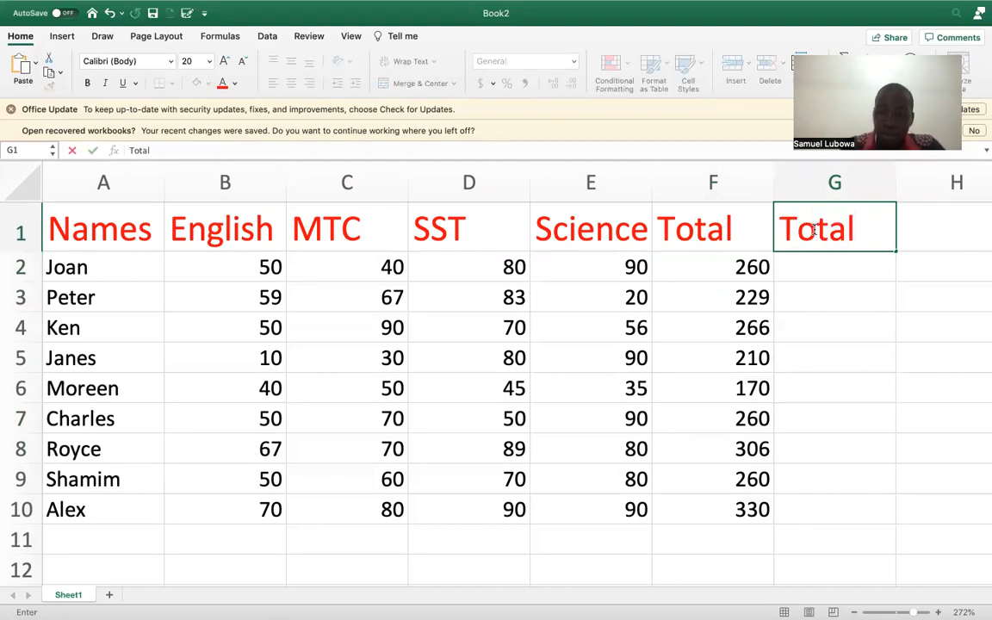
text((F)
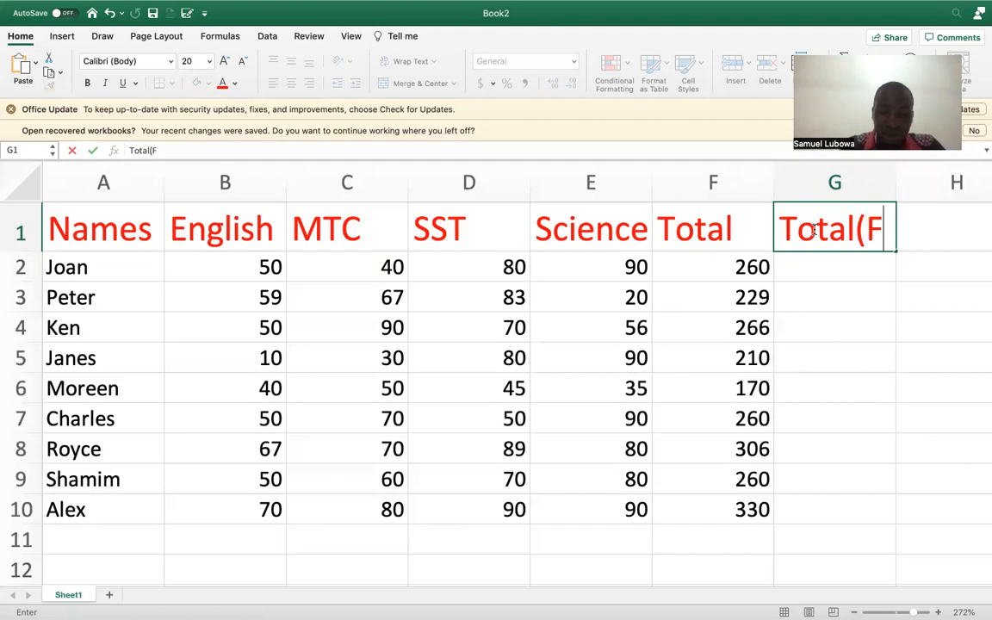
text(unction))
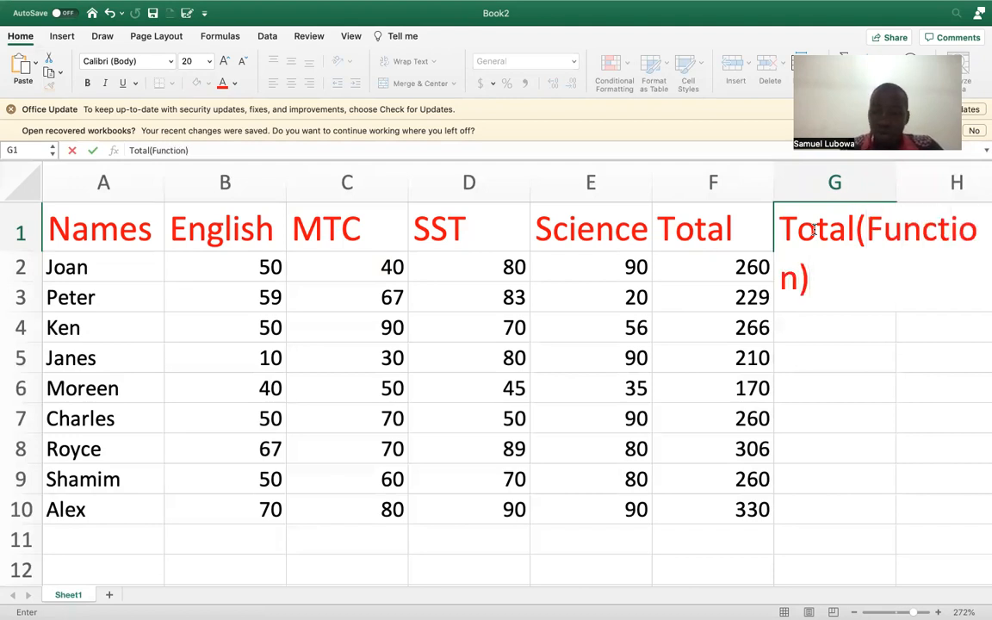
key(Return)
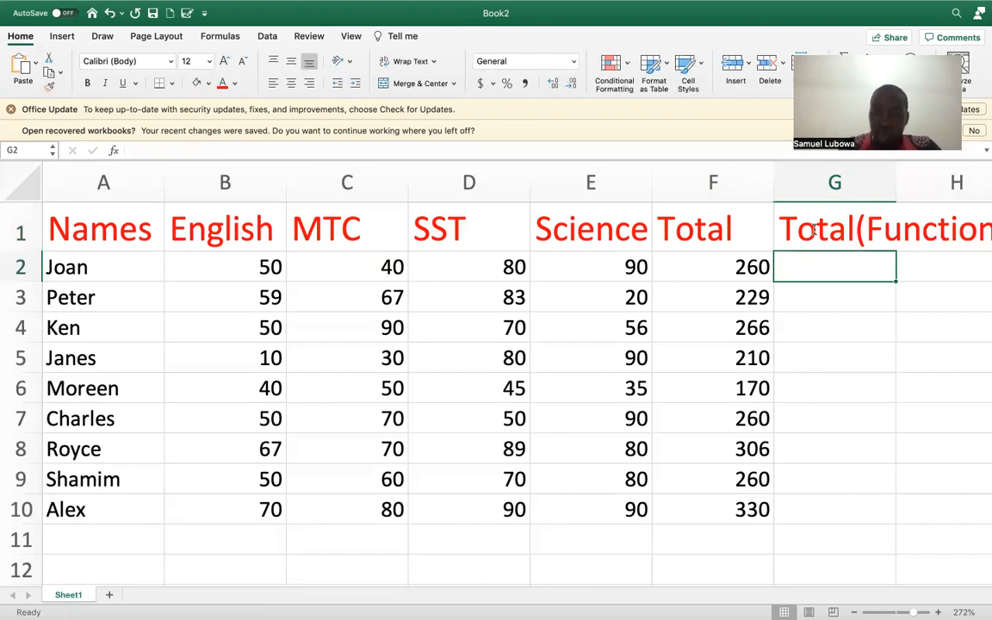
text(=sum)
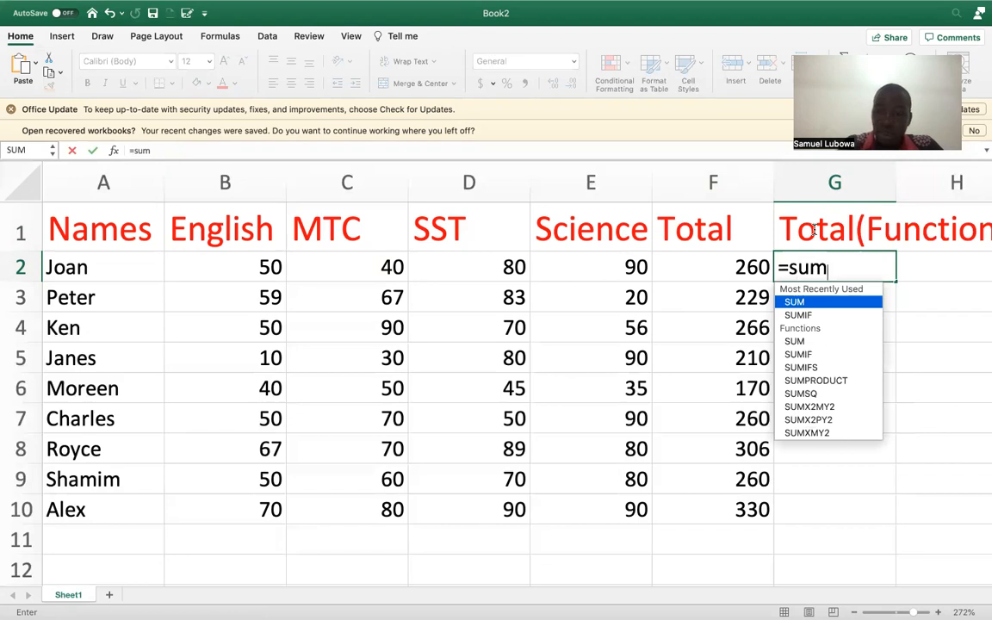
text(()
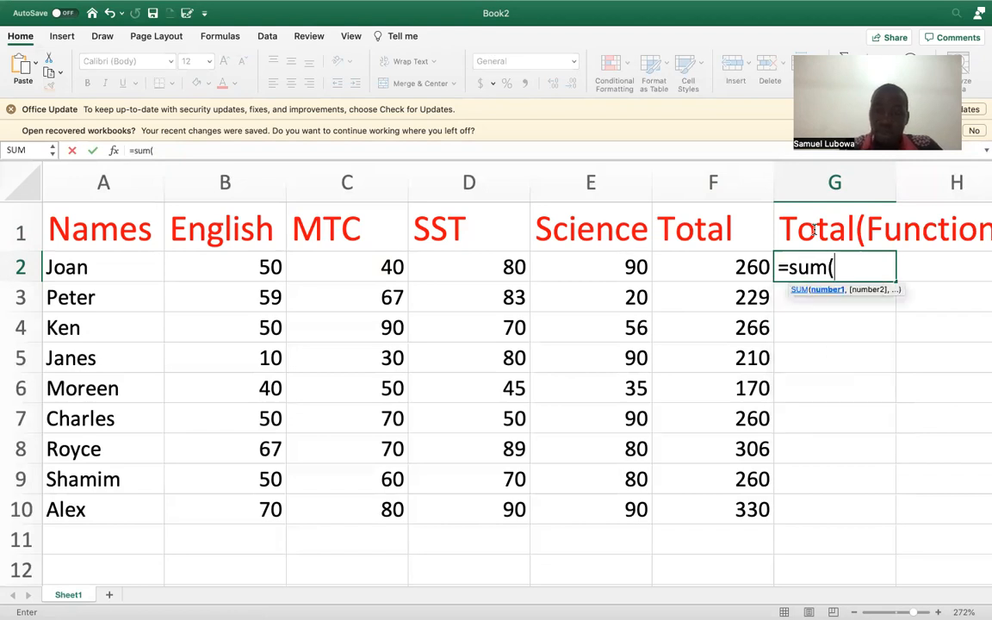
click(726, 271)
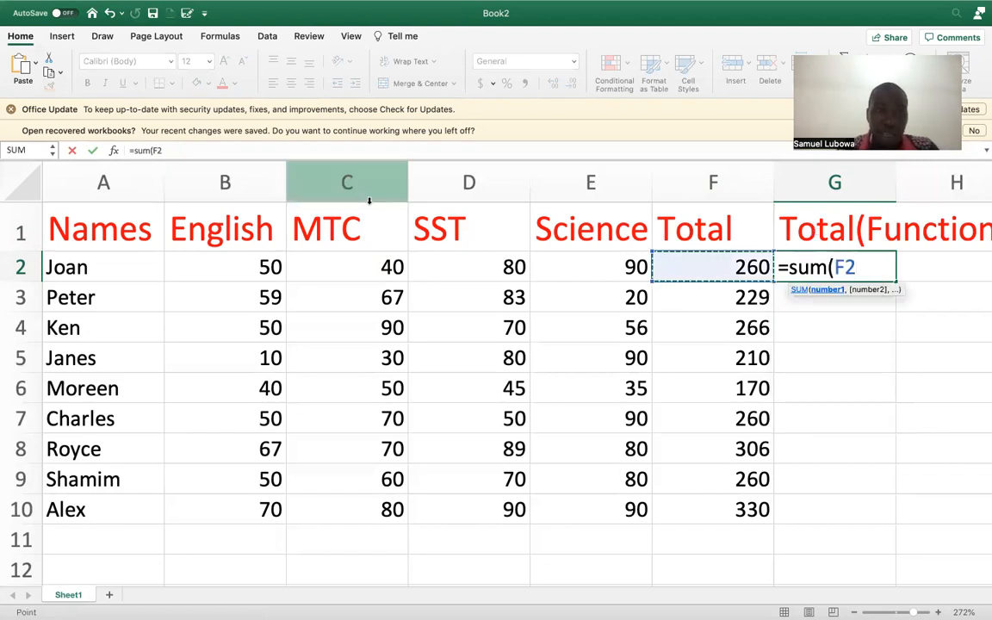
key(BackSpace)
key(BackSpace)
key(BackSpace)
key(BackSpace)
key(BackSpace)
key(BackSpace)
key(BackSpace)
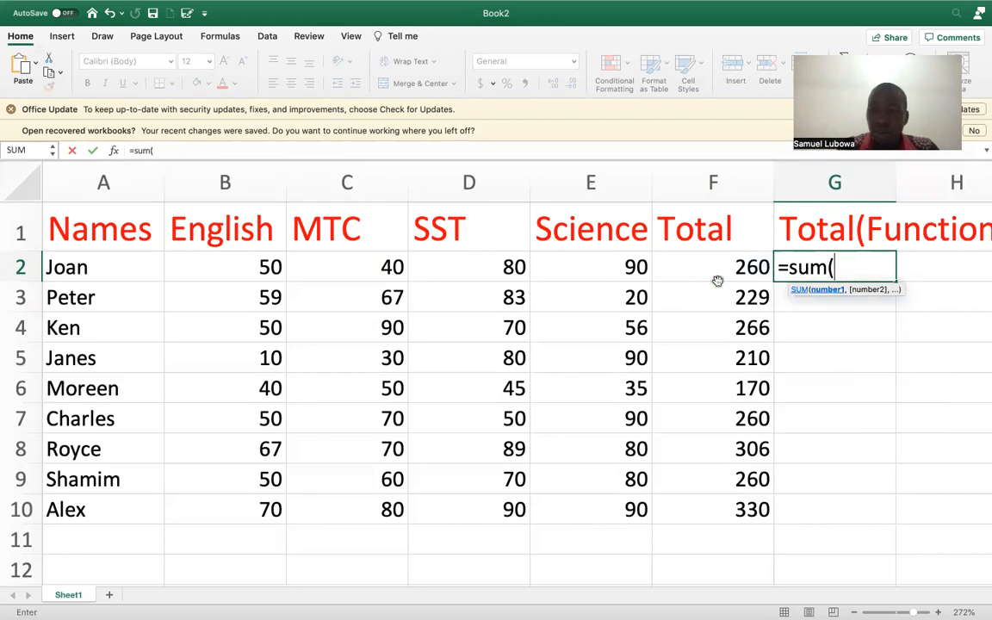
click(715, 290)
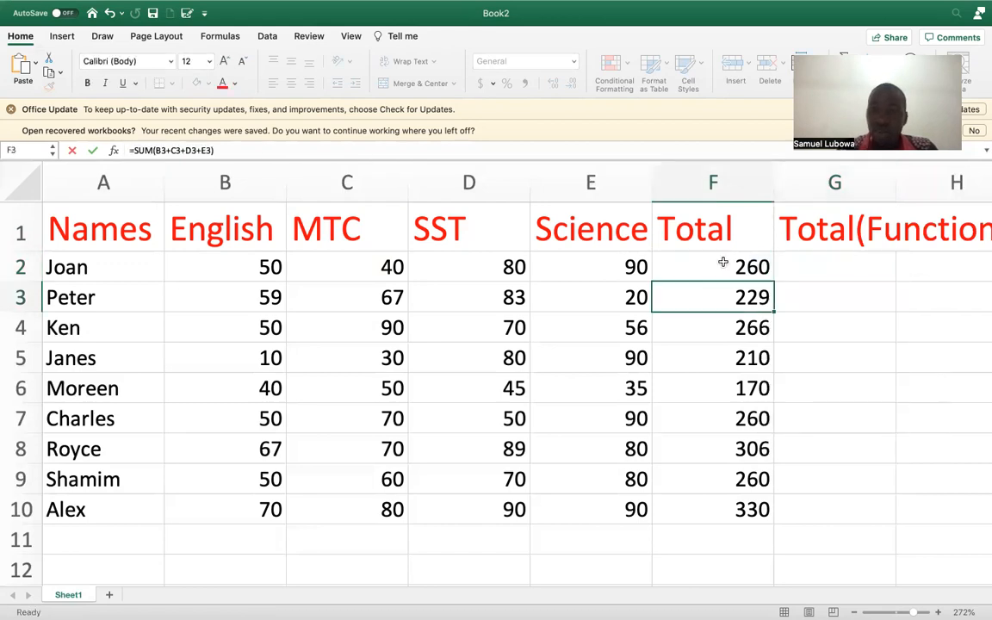
Remove SUM from the formula in F2 so it reads =(B2+C2+D2+E2), and copy it down through F10.
click(723, 260)
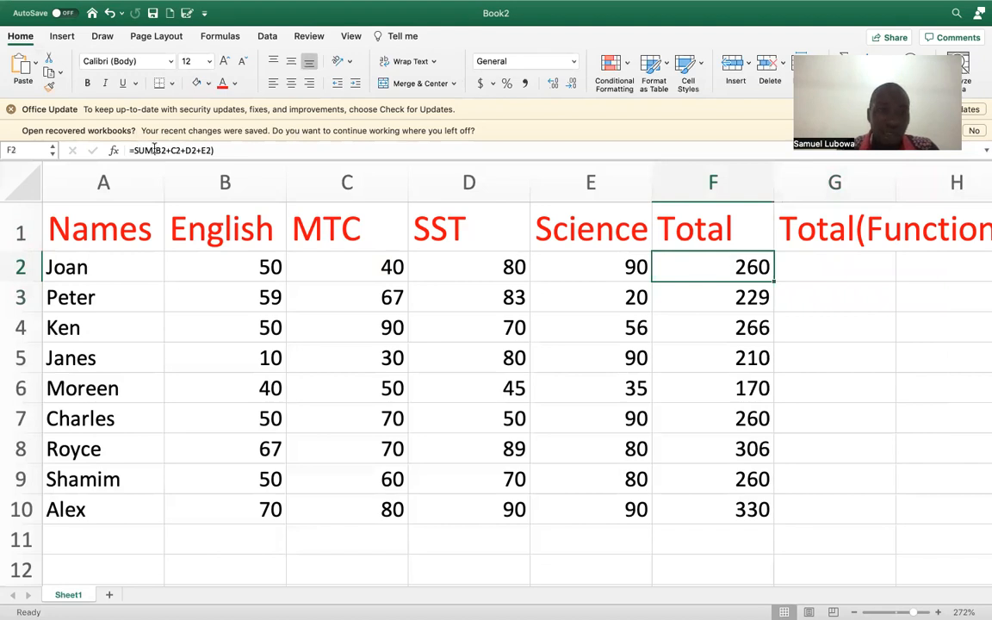
drag(155, 150, 135, 150)
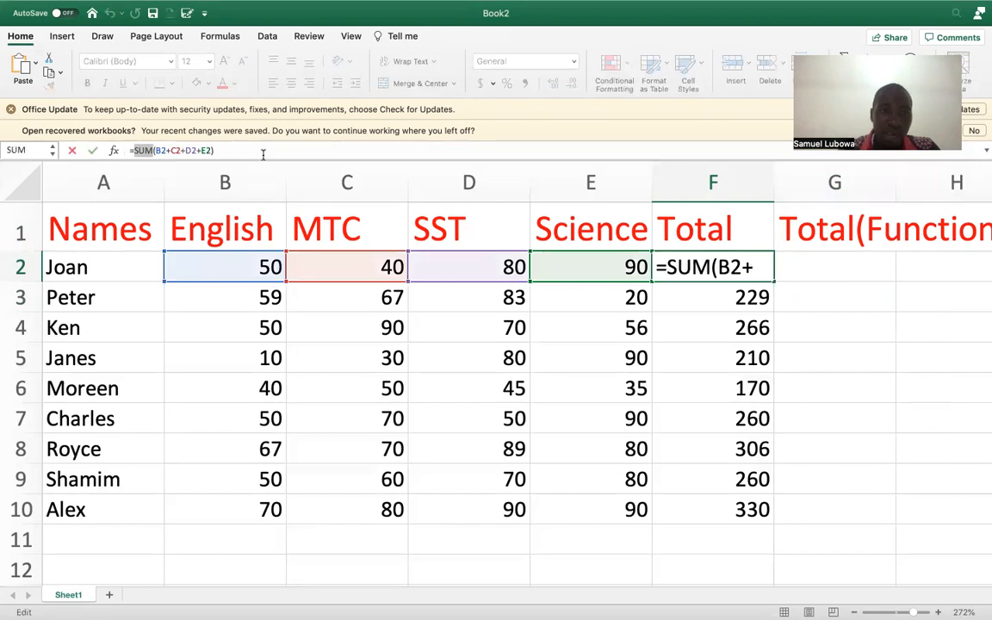
key(BackSpace)
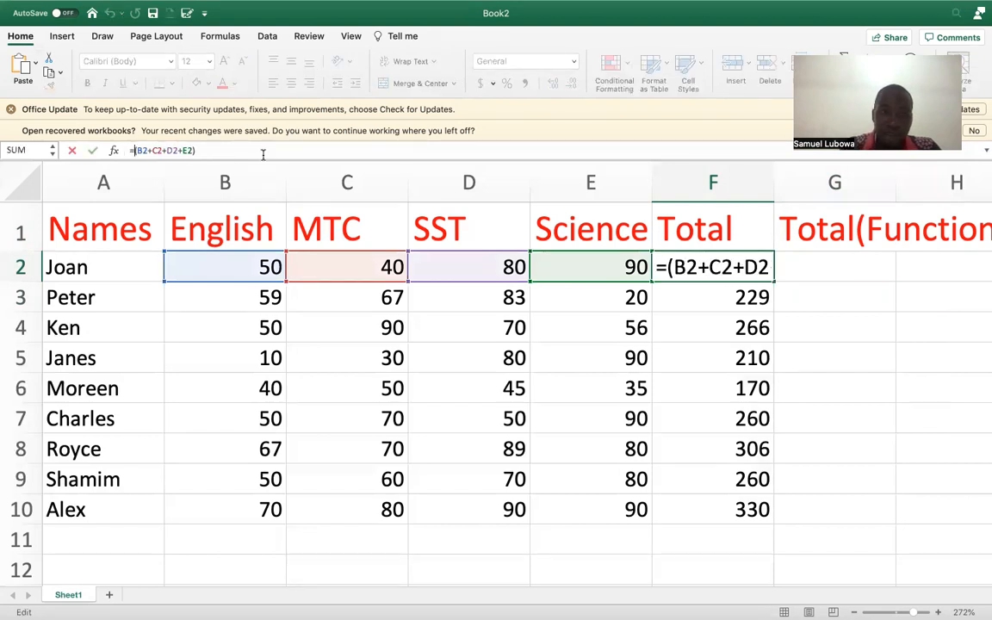
key(Return)
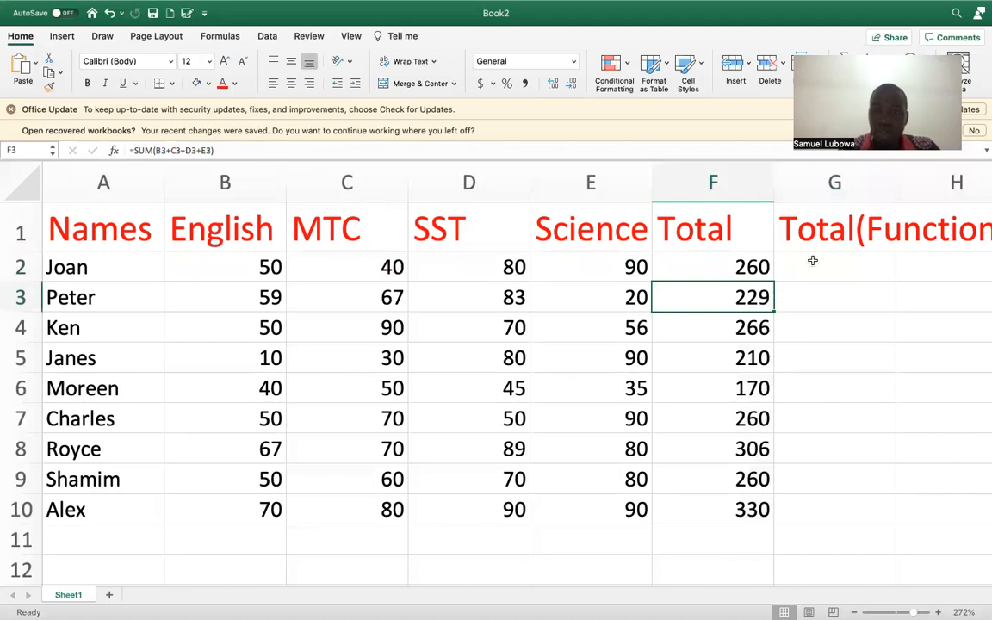
click(694, 260)
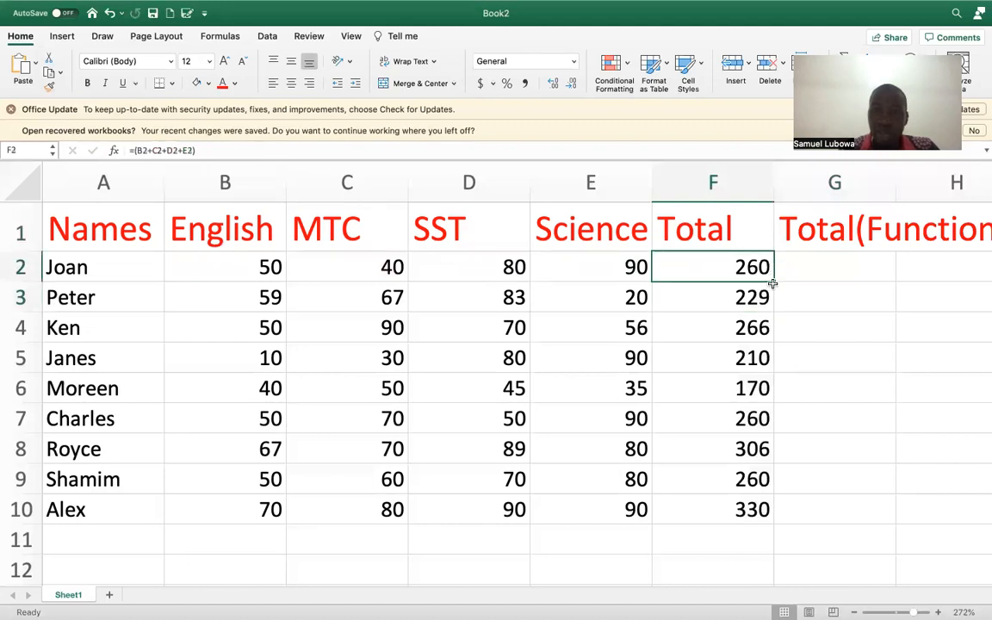
drag(773, 285, 764, 513)
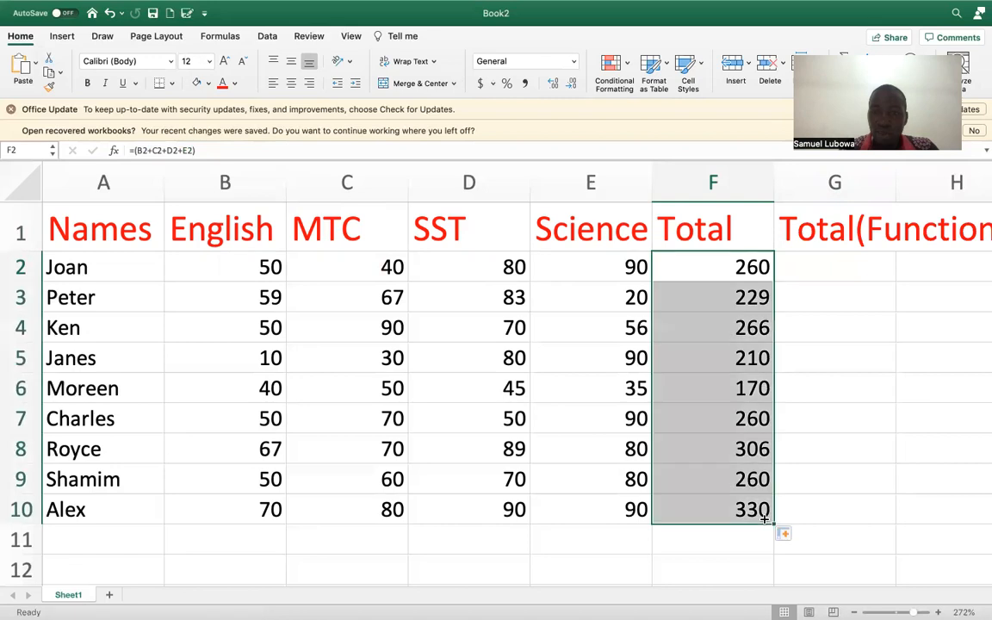
Enter the formula =sum(b2:e2) in cell G2 under Total(Function) to total the first pupil's four marks.
click(806, 273)
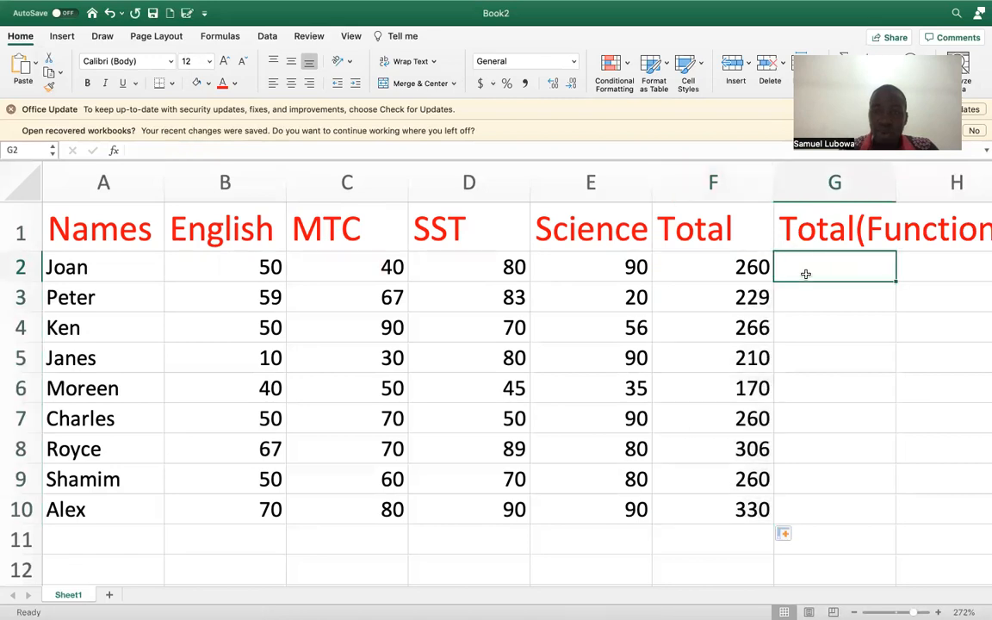
click(715, 267)
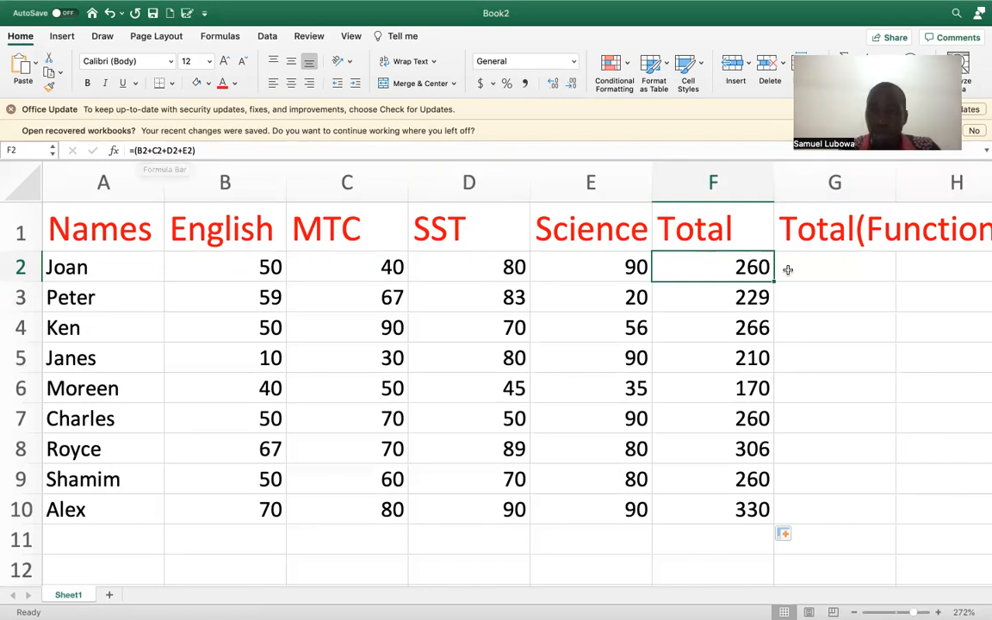
click(817, 268)
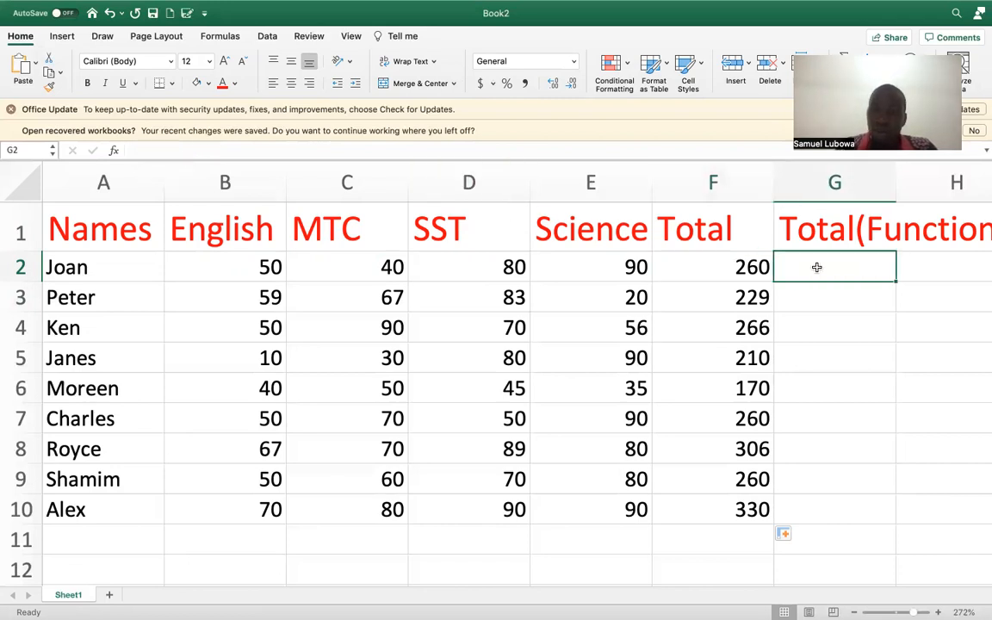
text(=)
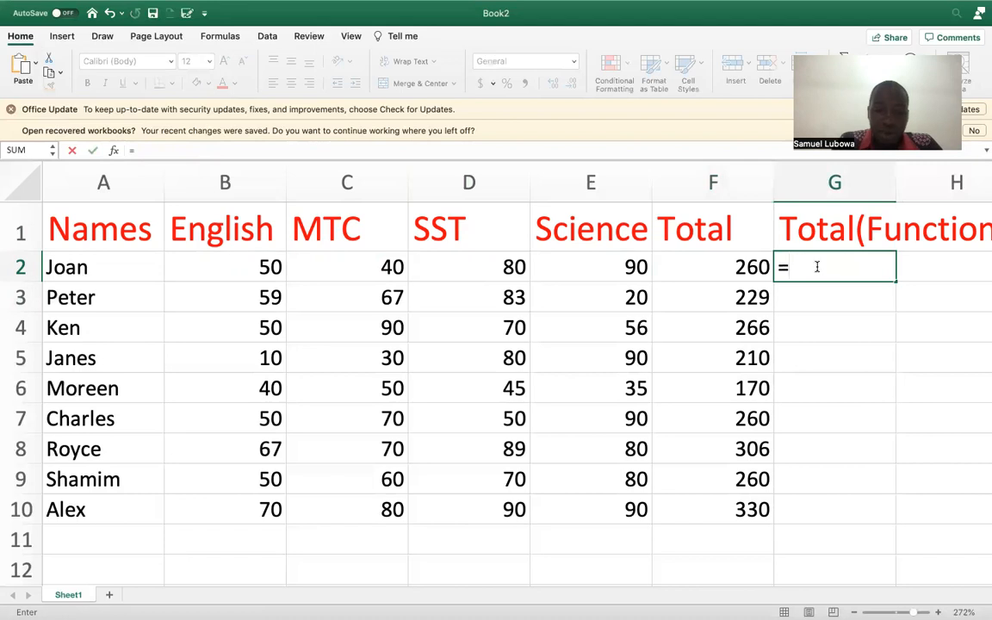
text(sum()
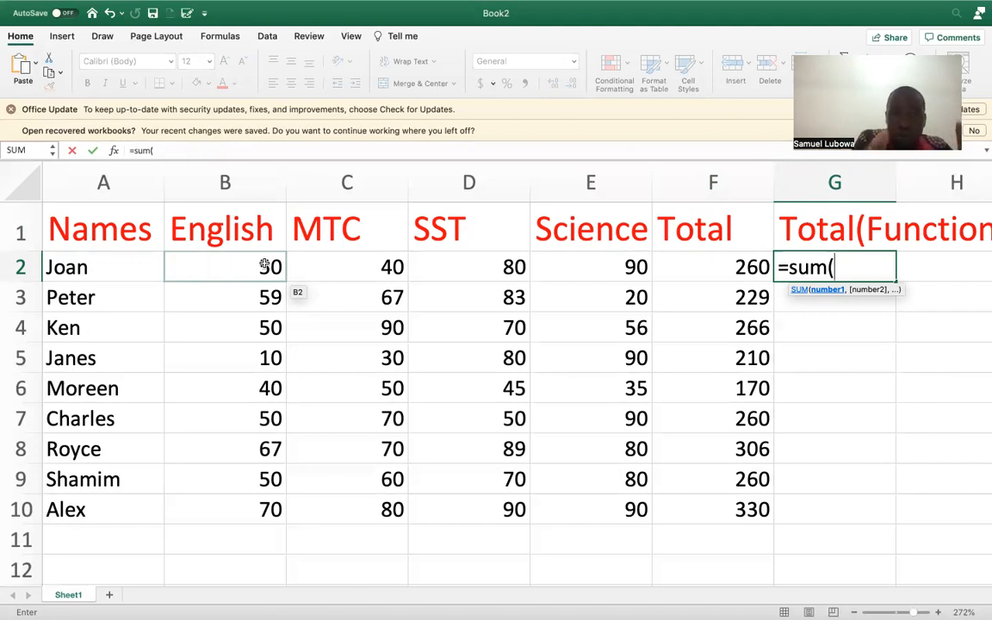
text(b)
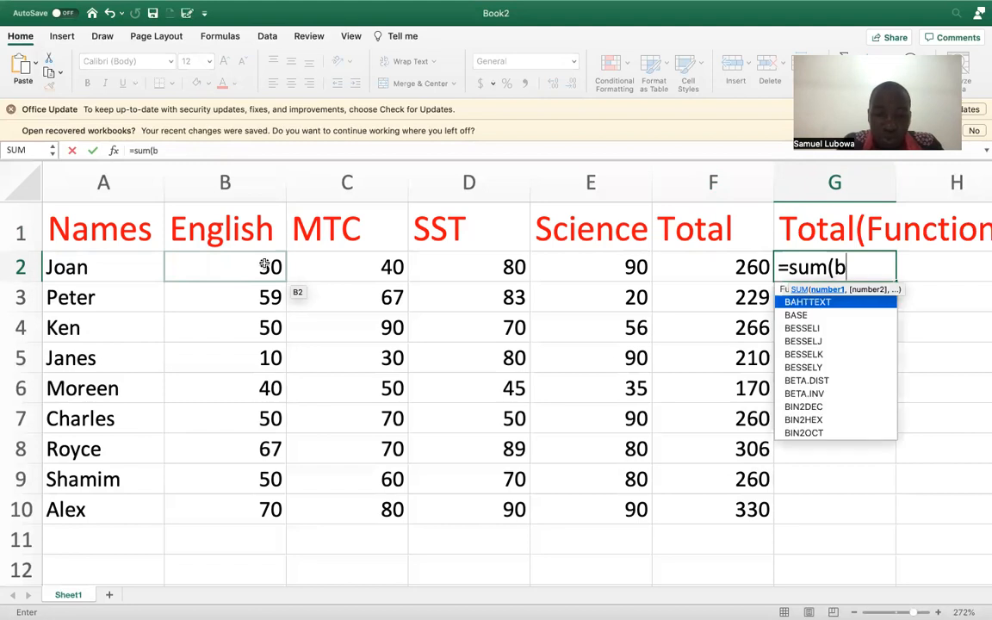
text(2:)
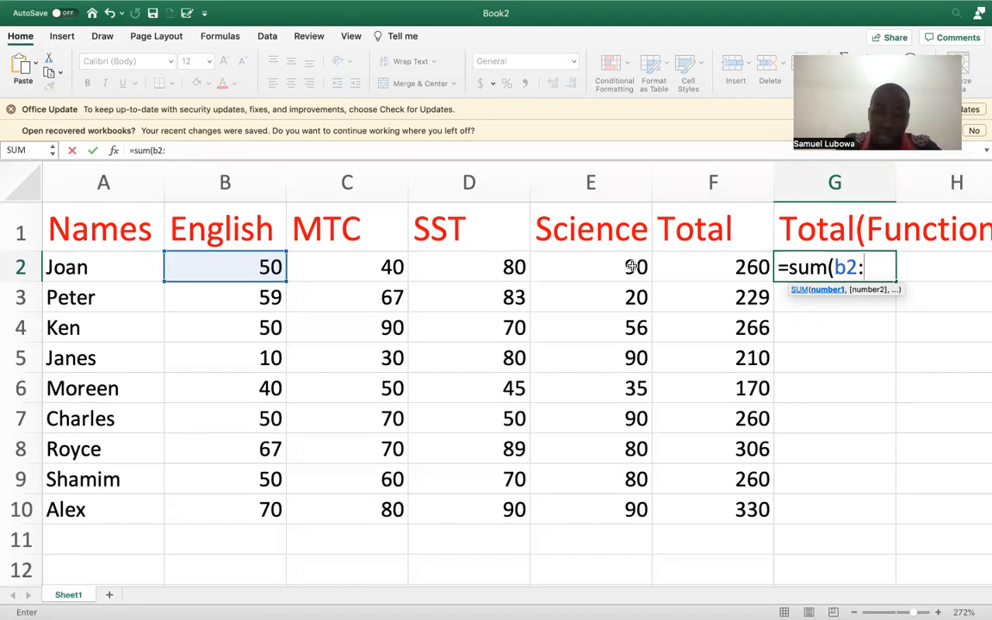
text(e2))
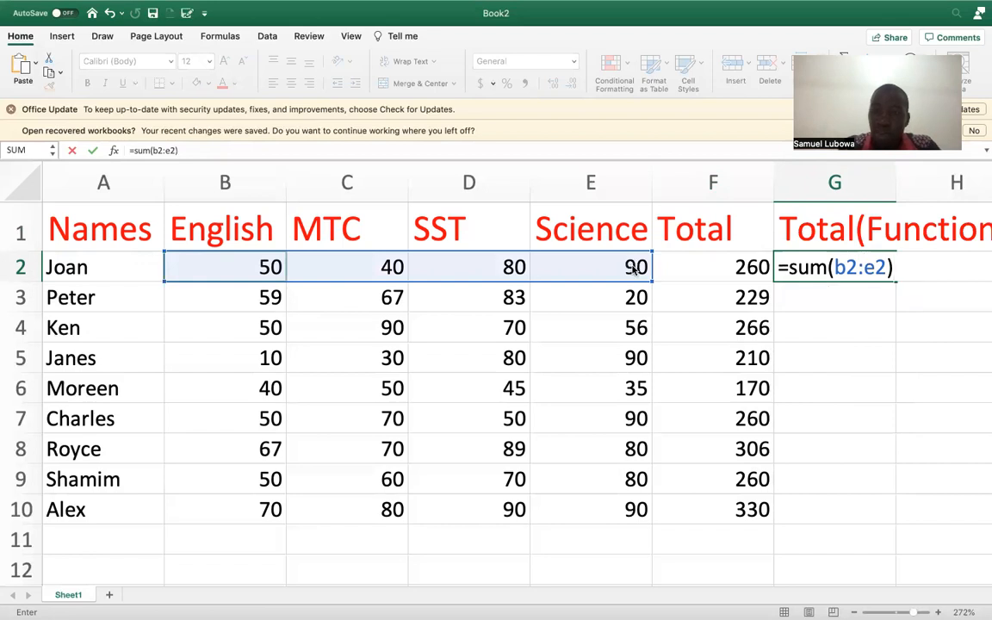
key(Return)
Copy the SUM formula from G2 down through G10, and compare columns F and G.
click(864, 268)
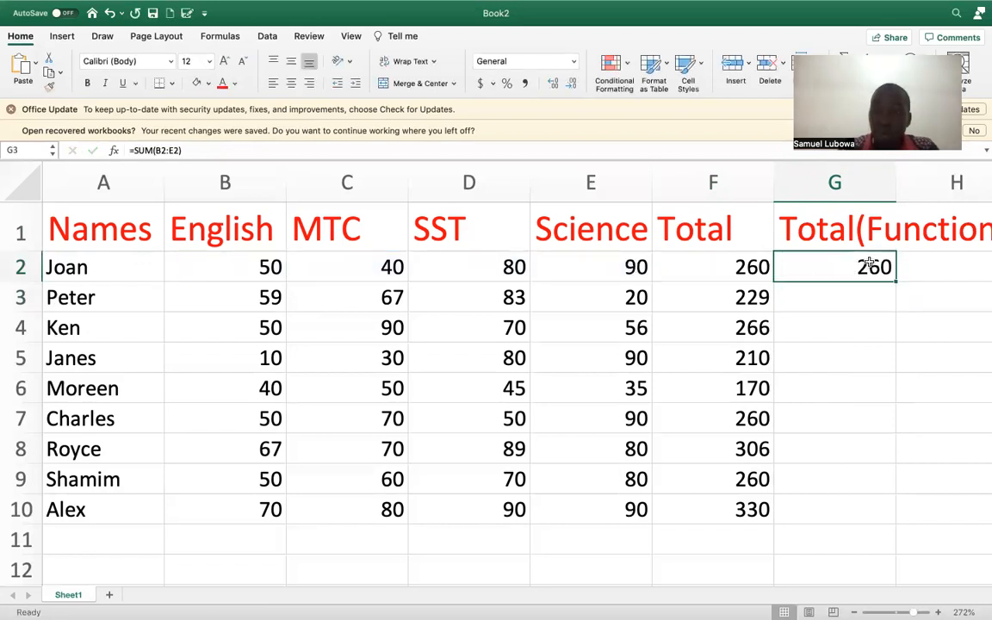
drag(894, 281, 873, 515)
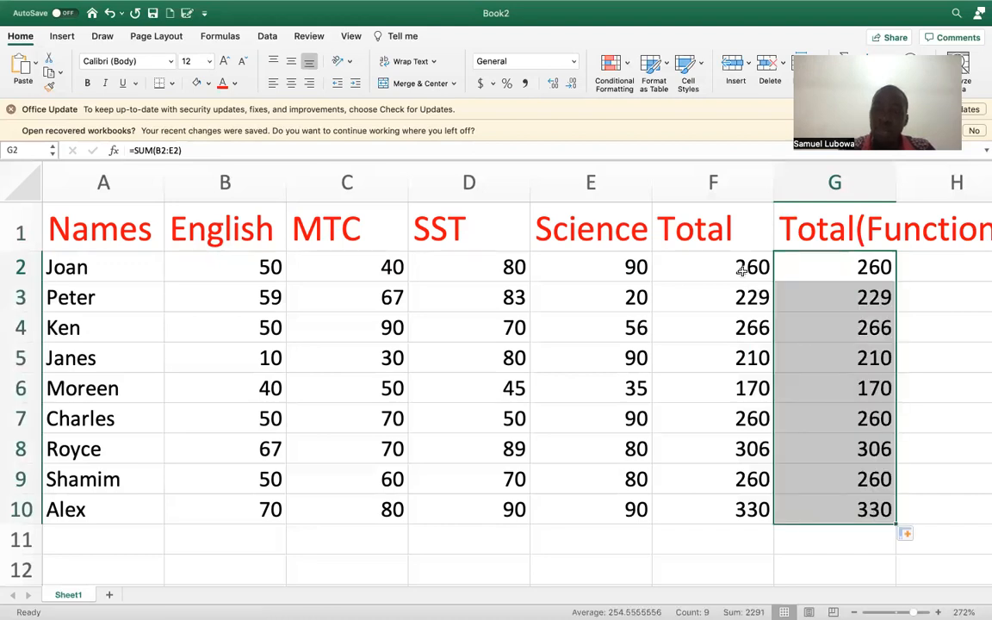
click(717, 180)
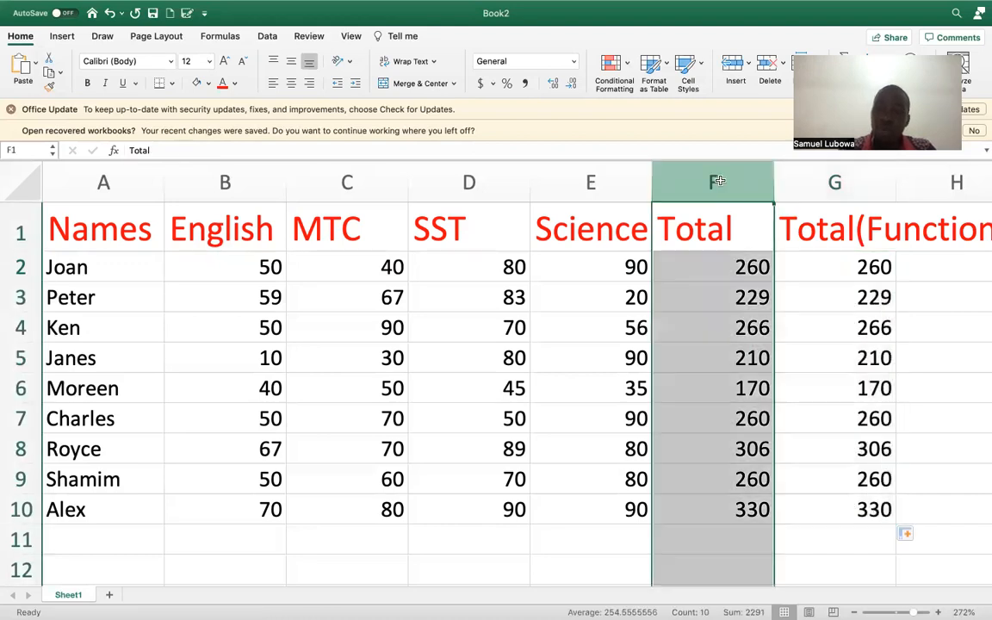
click(835, 177)
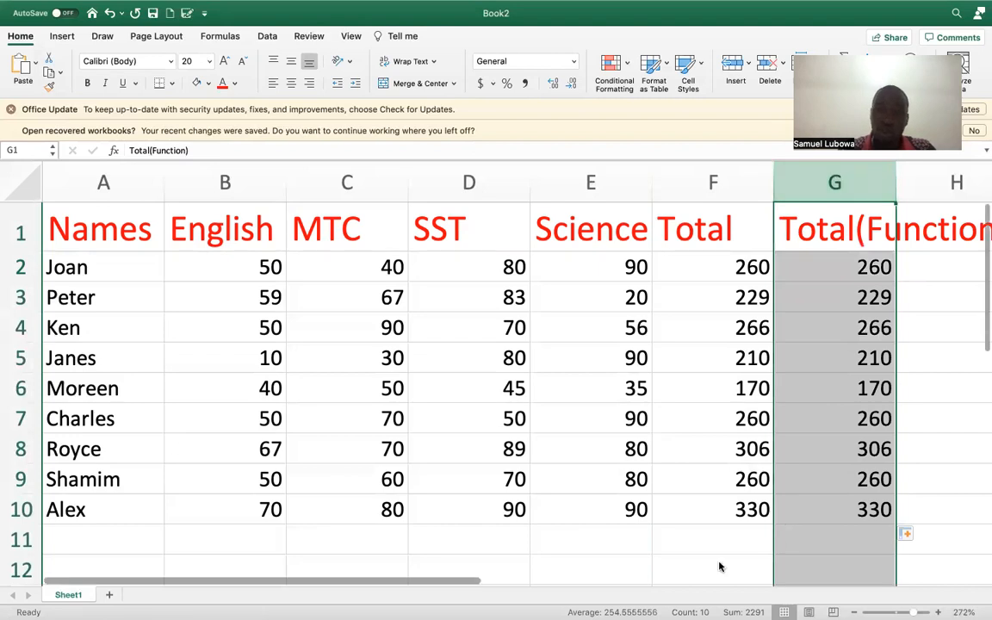
click(706, 538)
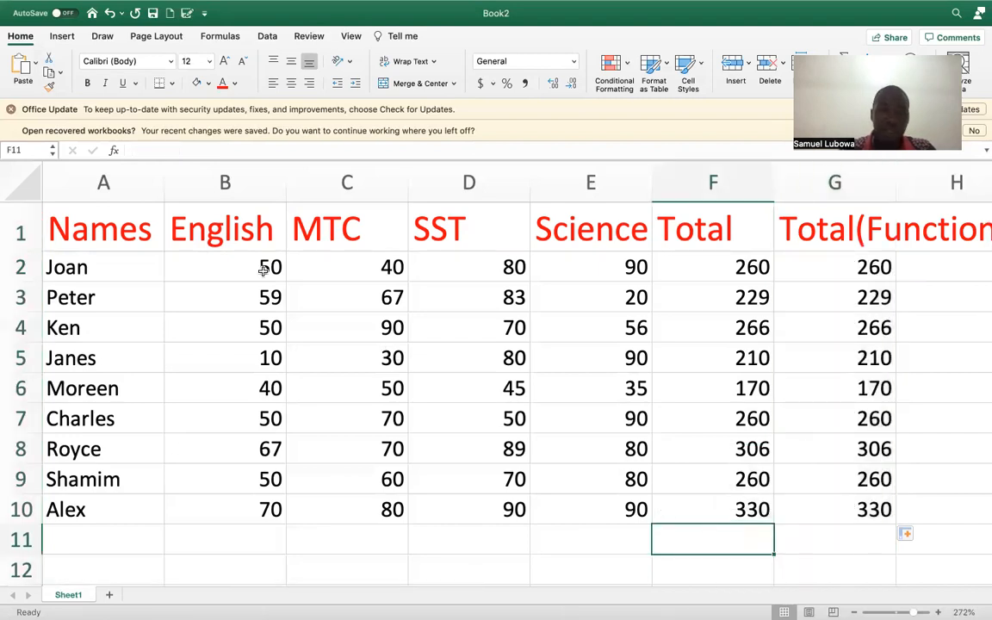
Insert a new column between Names and English, and give it the heading Age in cell B1.
click(210, 180)
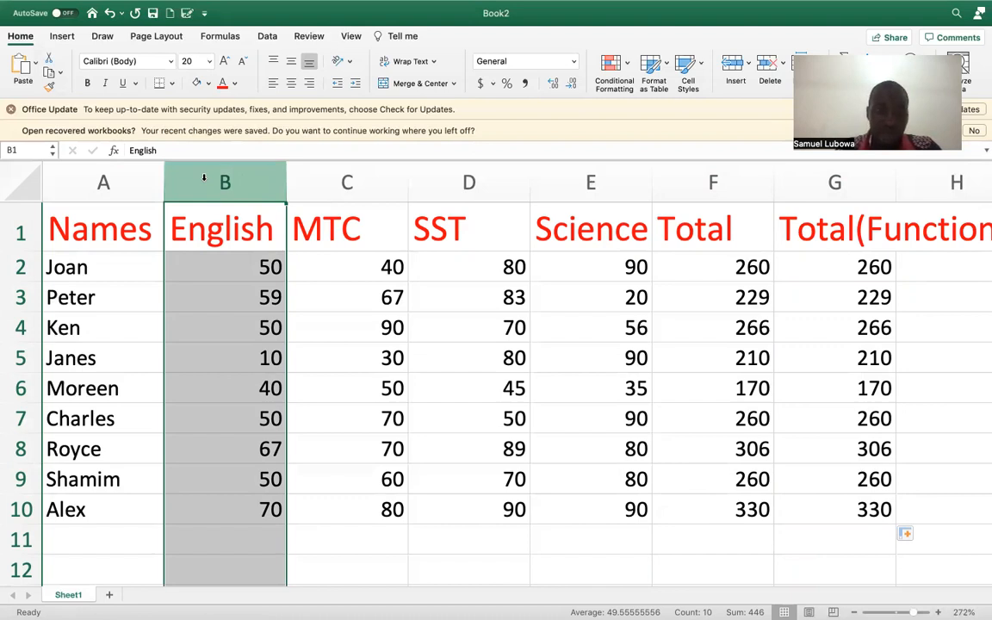
right_click(204, 178)
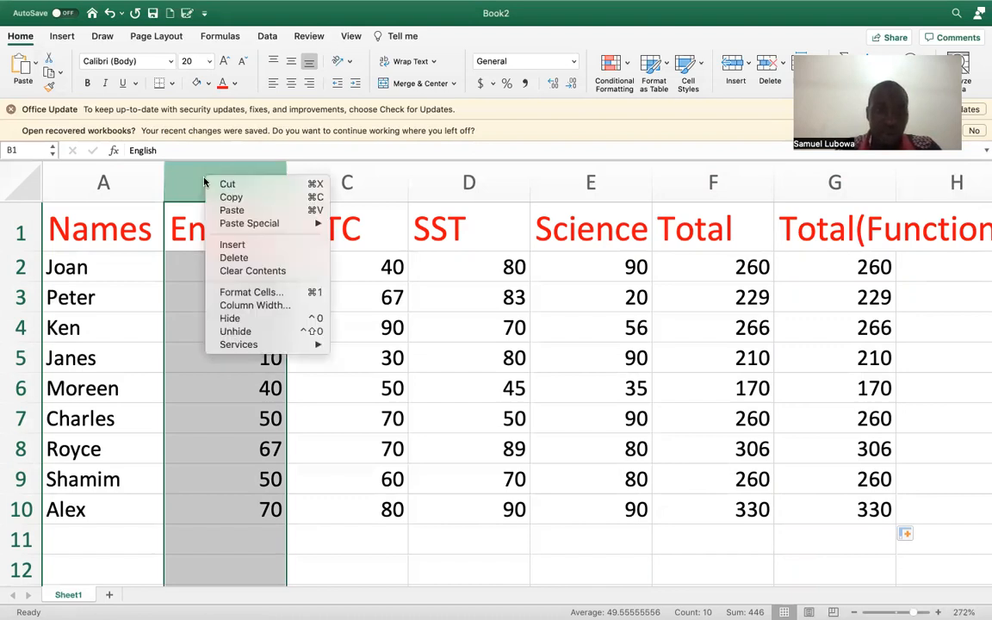
click(254, 247)
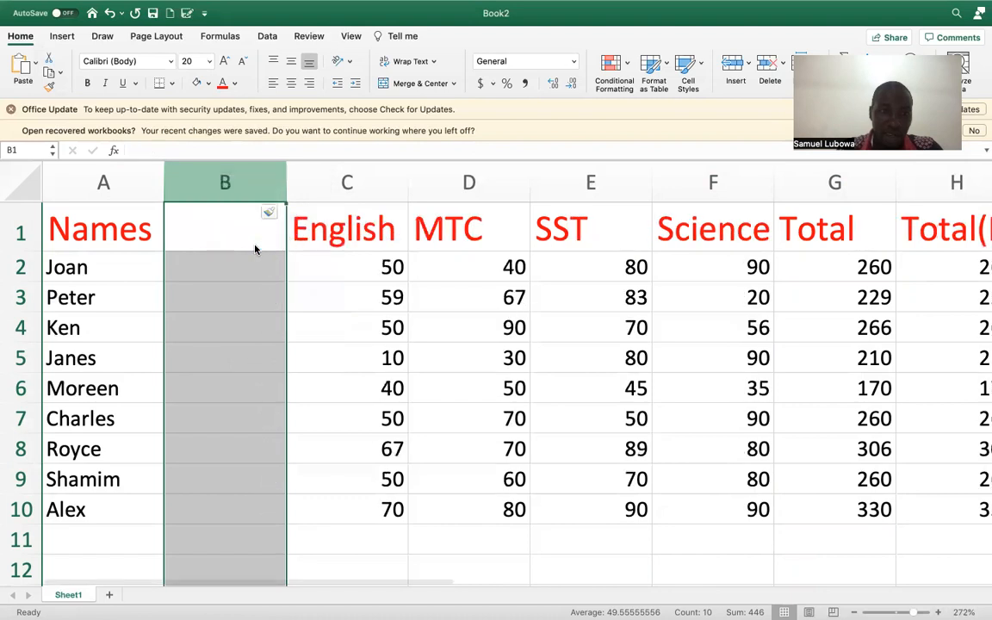
click(224, 231)
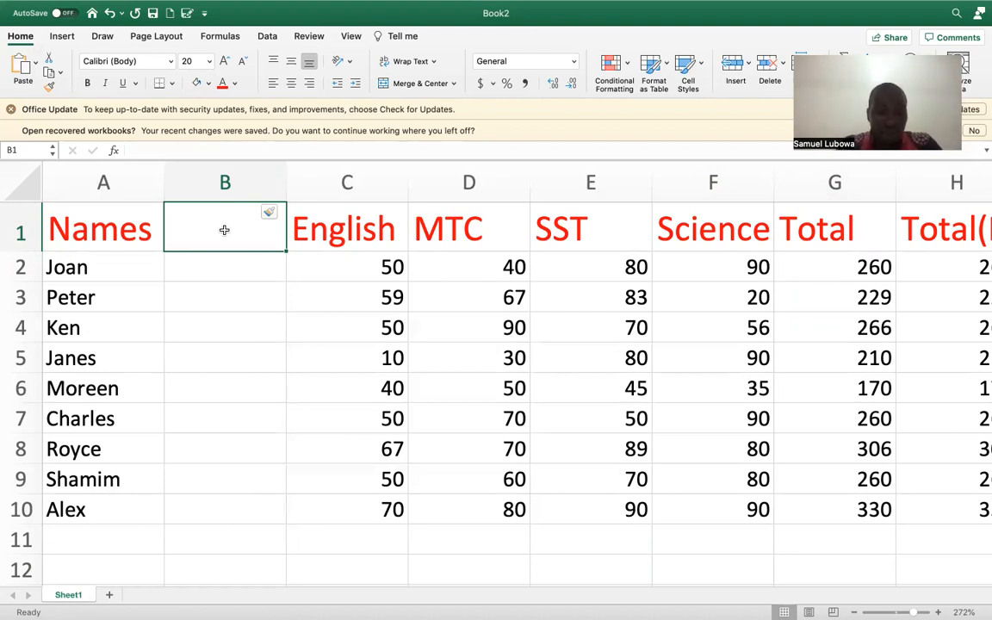
text(Age)
key(Return)
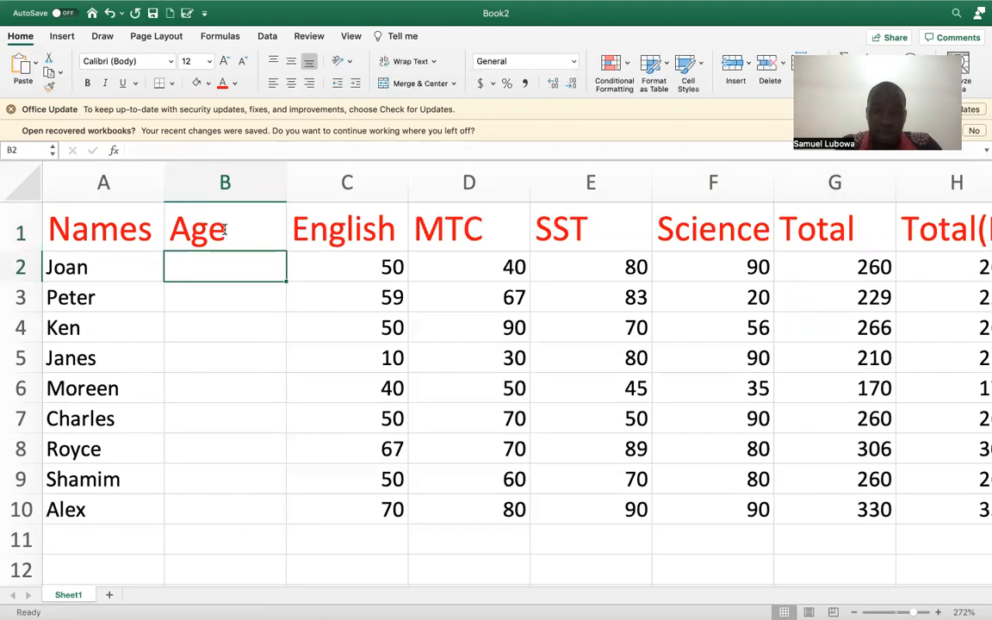
Enter the ages 20, 40, 35, 47, 80, 23, 18, 12 and 15 in cells B2 to B10 of the Age column.
text(20)
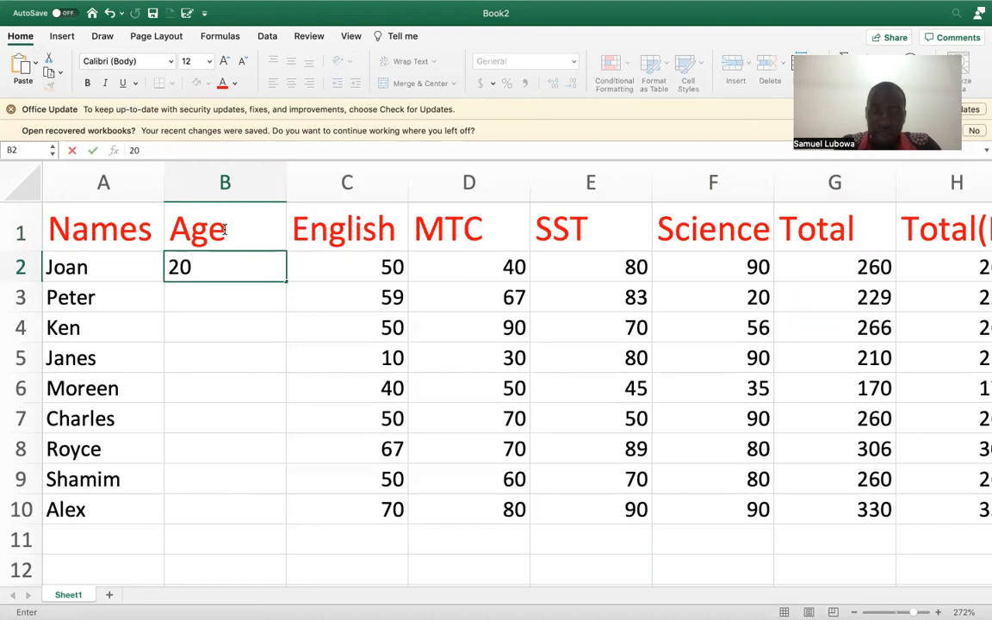
key(Return)
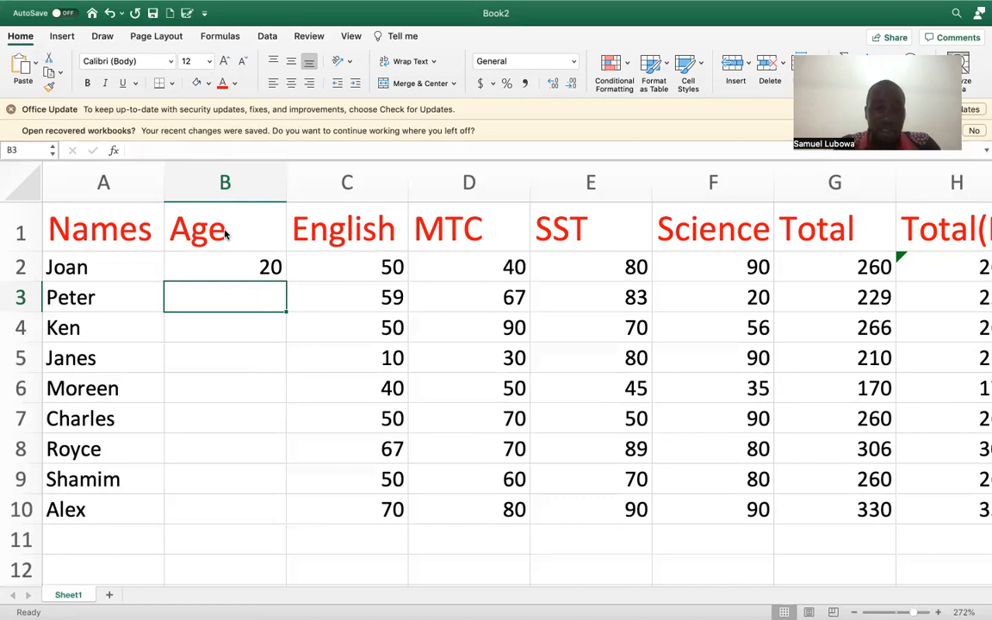
text(40)
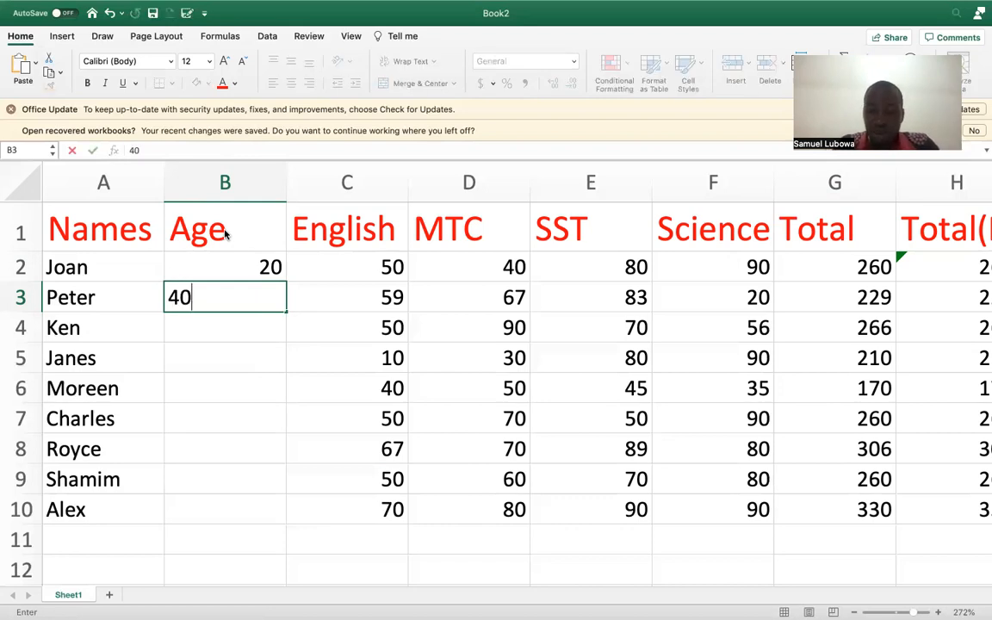
key(Return)
text(35)
key(Return)
text(47)
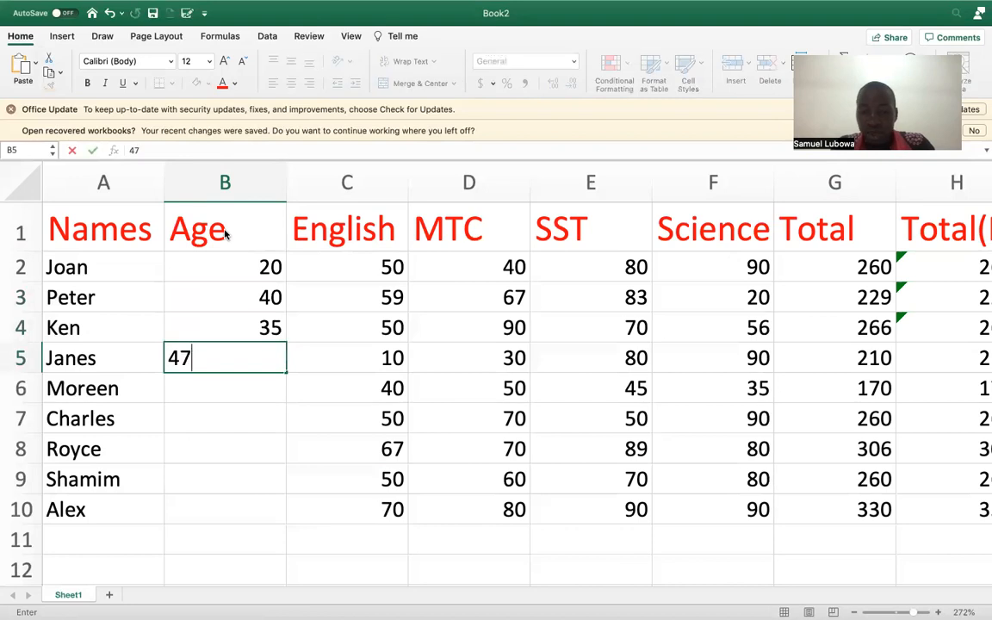
key(Return)
text(80)
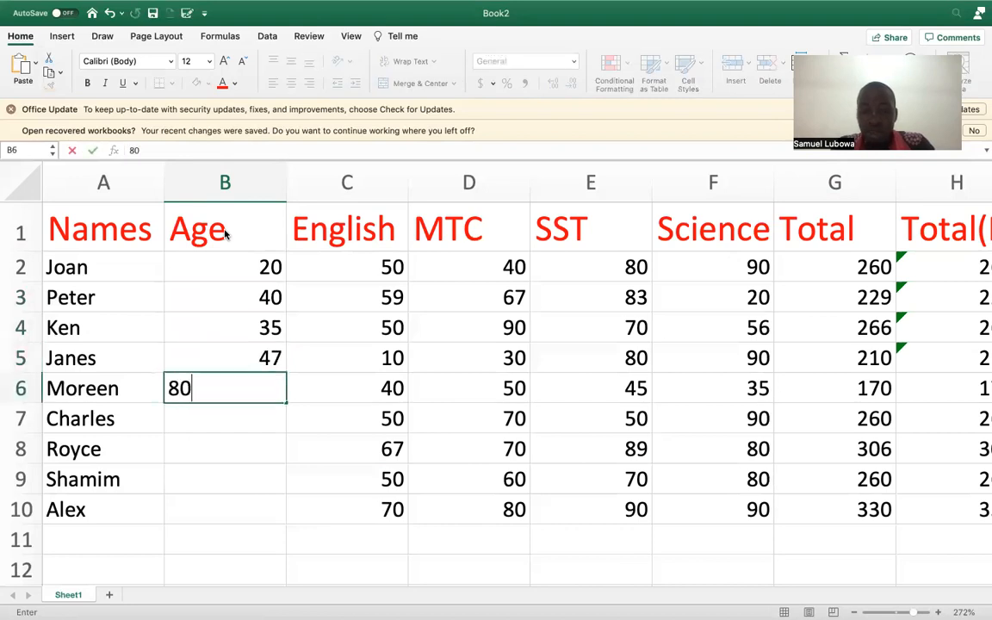
key(Return)
text(23)
key(Return)
text(18)
key(Return)
text(12)
key(Return)
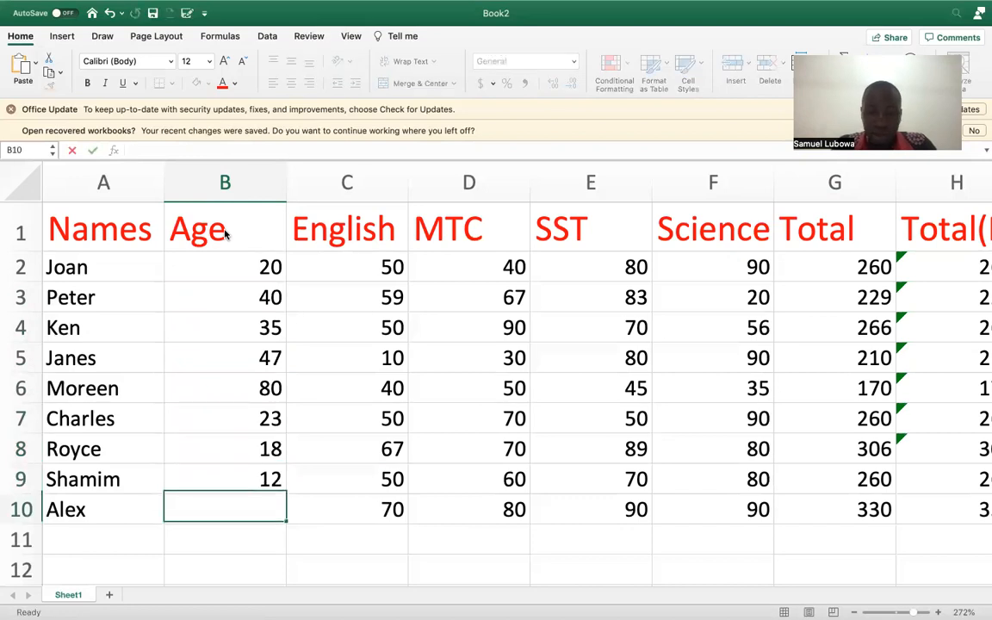
text(15)
key(Return)
Change the age in B6 to 30 and the age in B5 to 22.
key(Up)
key(Up)
key(Up)
key(Up)
key(Up)
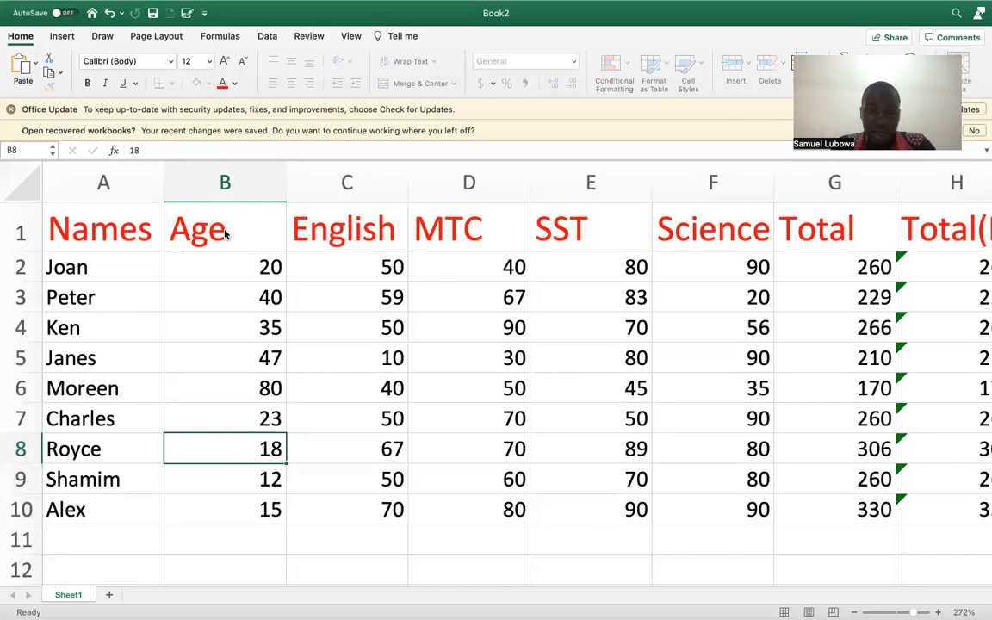
text(30)
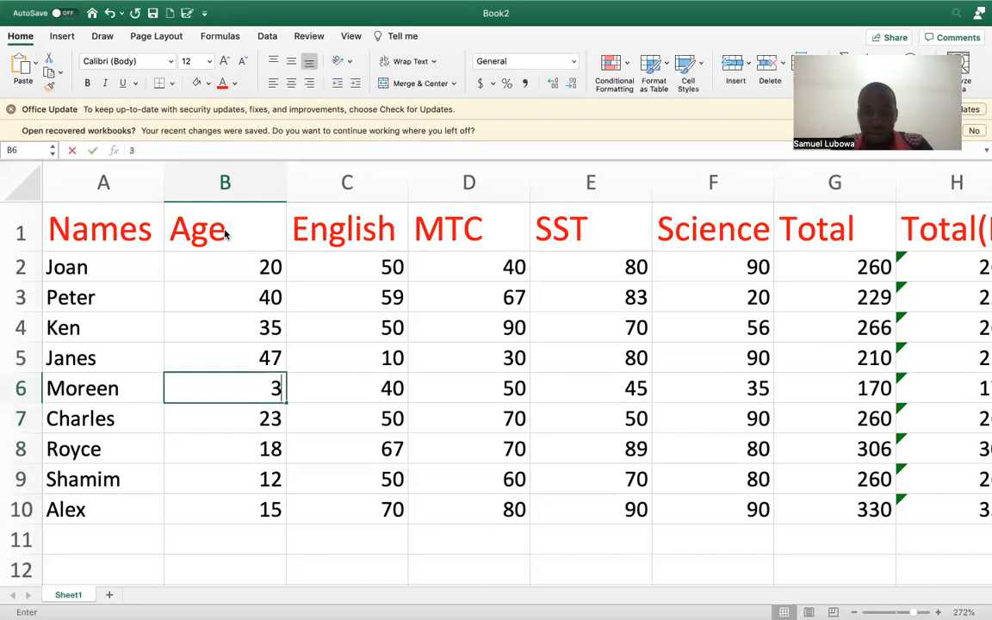
key(Up)
text(22)
key(Down)
key(Down)
key(Down)
key(Down)
key(Down)
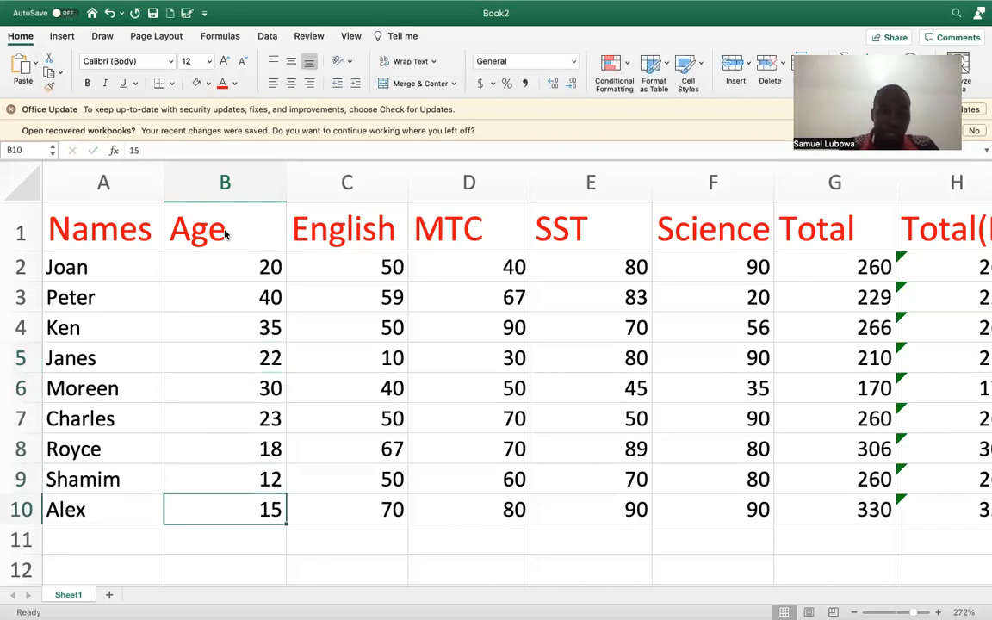
Correct the spelling of the pupil's name in cell A5 by replacing the letter n with m.
click(22, 356)
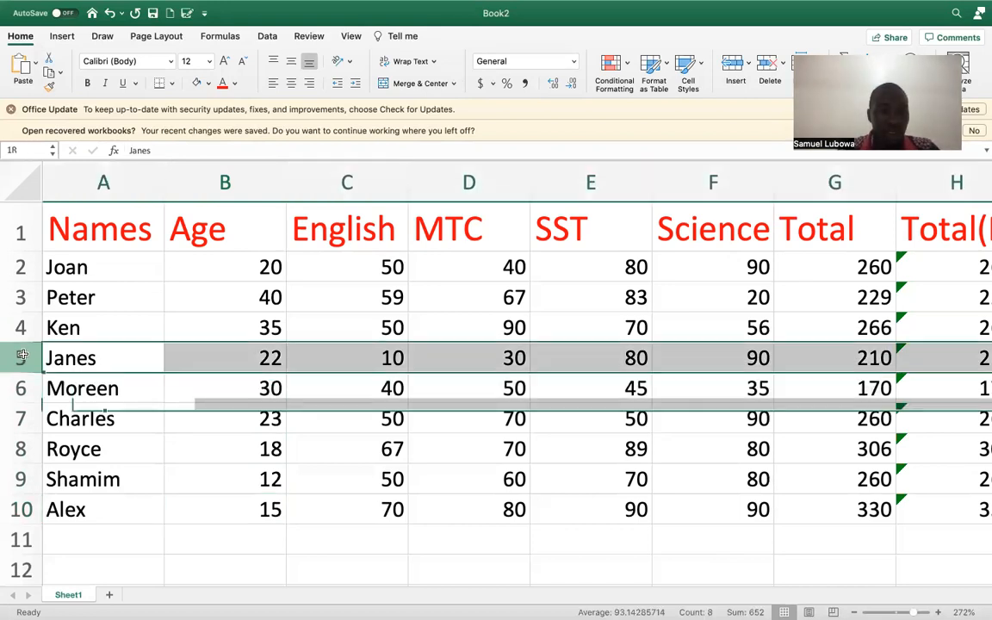
double_click(78, 358)
key(BackSpace)
text(m)
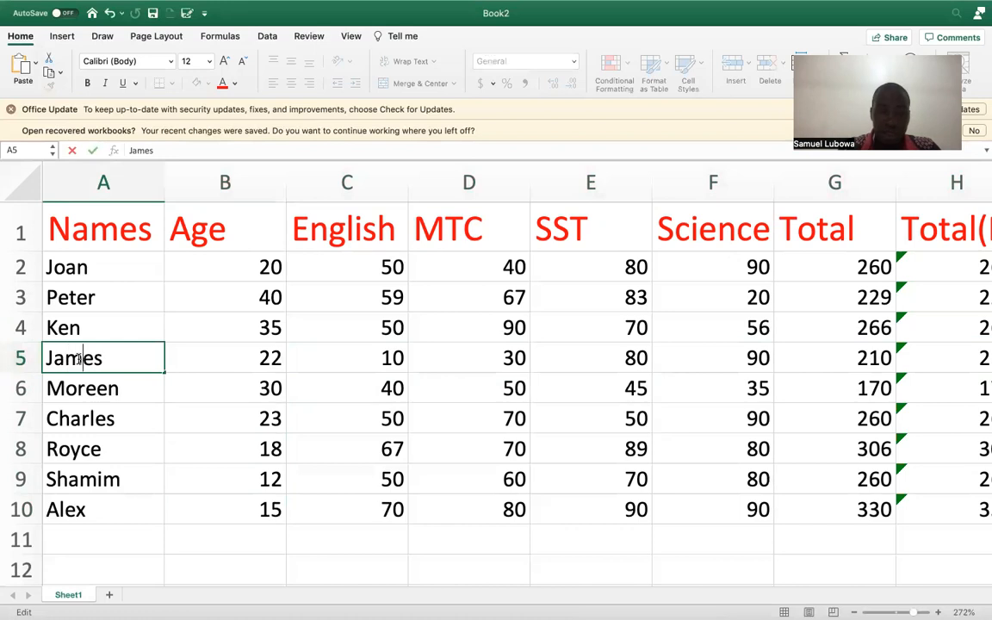
key(Return)
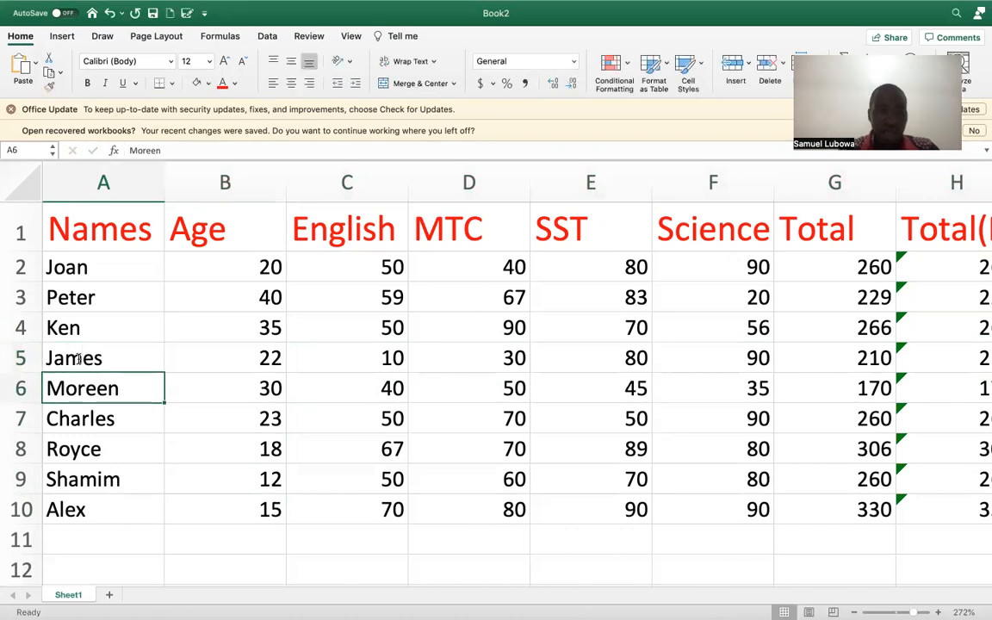
Insert a new row above row 5 and enter the new pupil's name in cell A5.
click(21, 355)
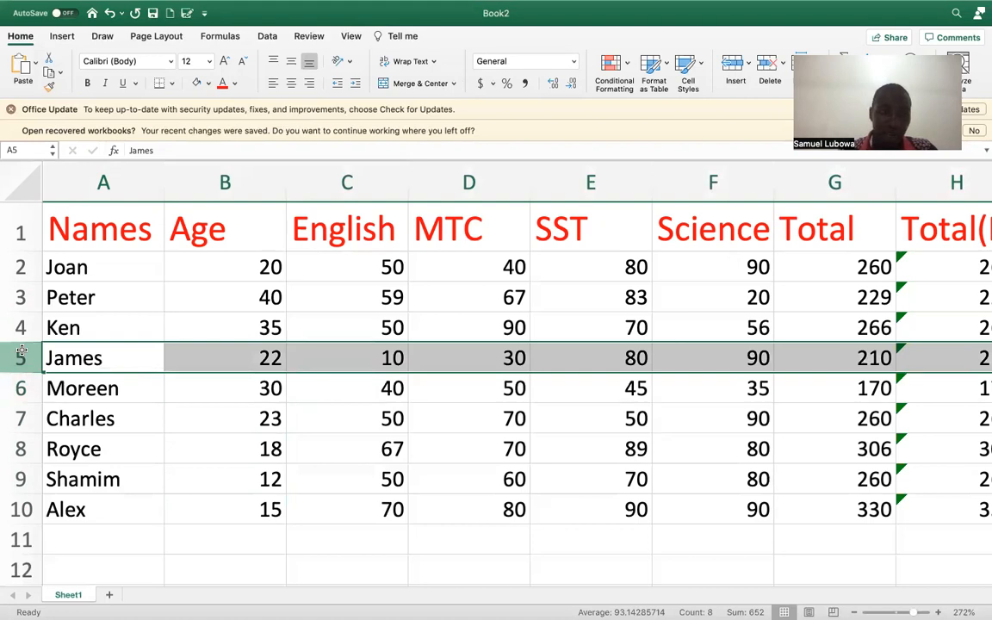
right_click(22, 353)
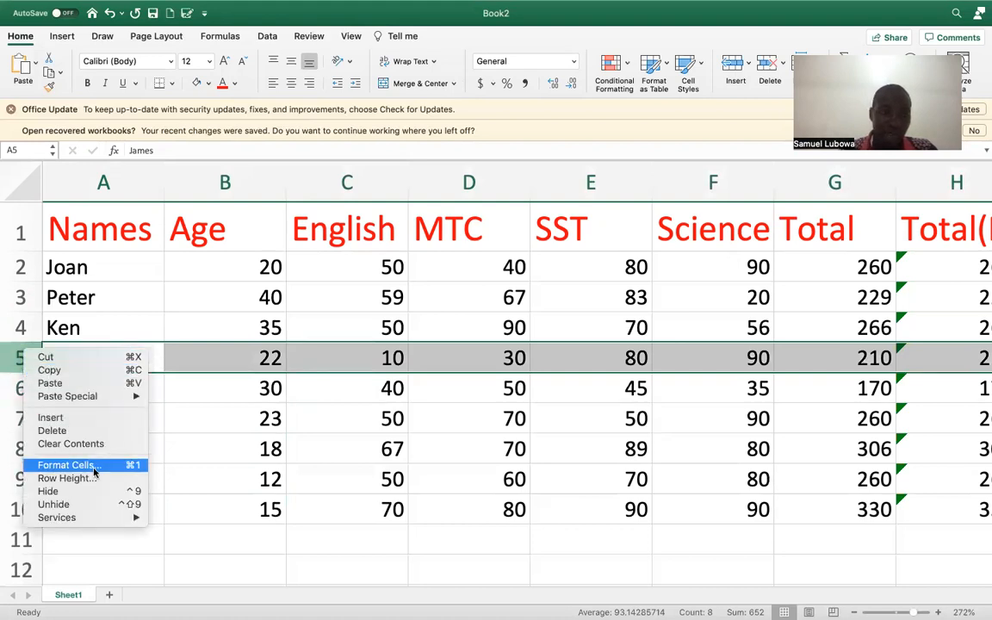
click(78, 417)
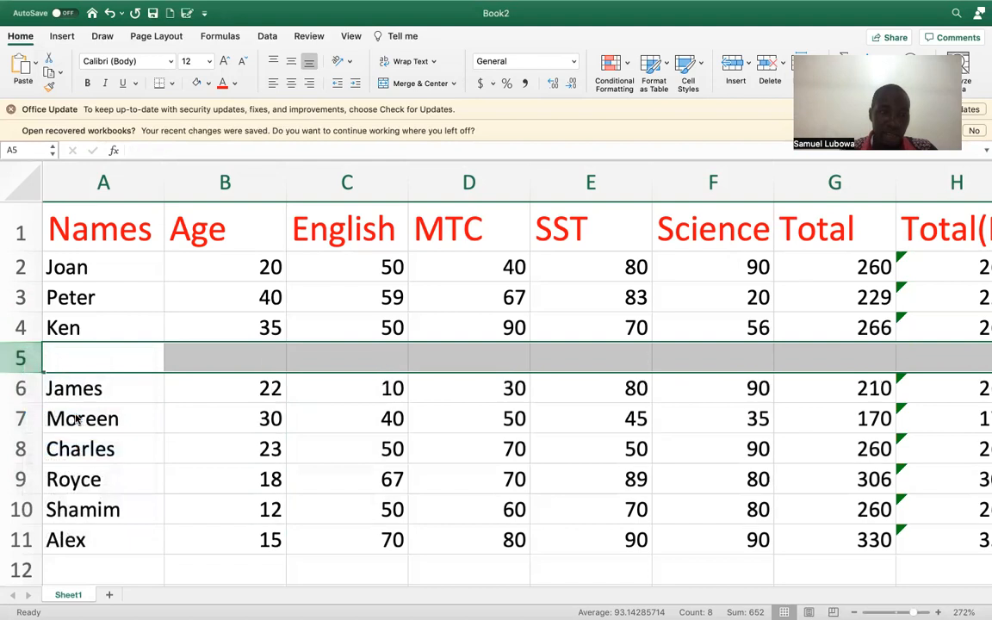
click(88, 354)
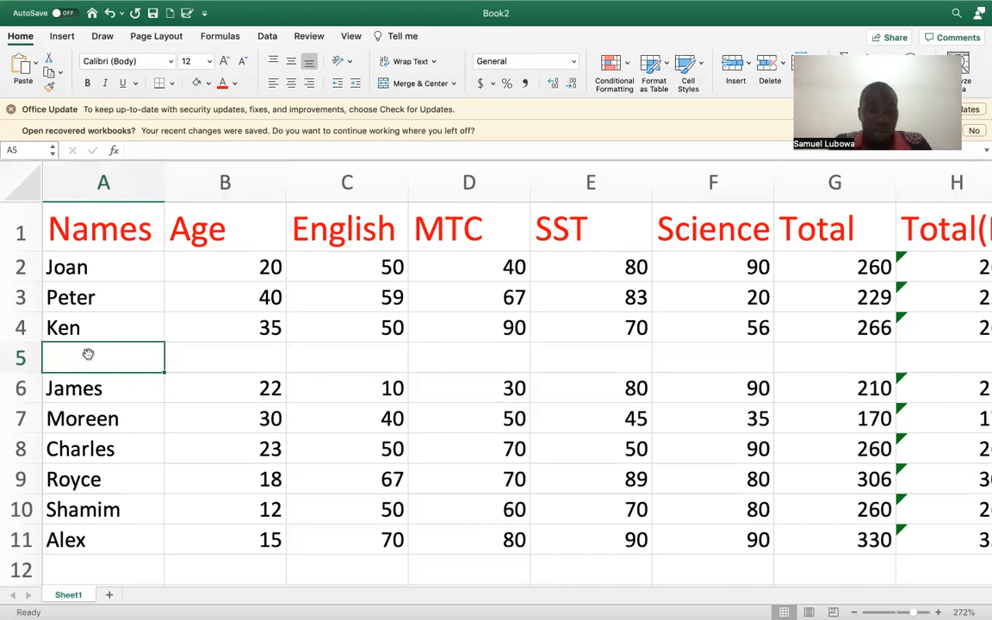
text(Moll)
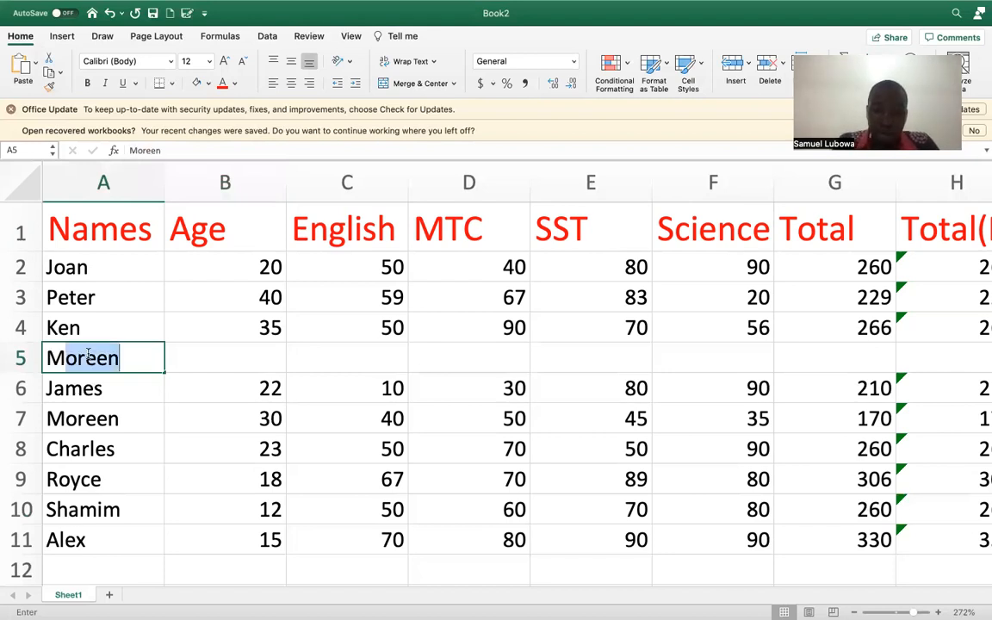
text(y)
key(Tab)
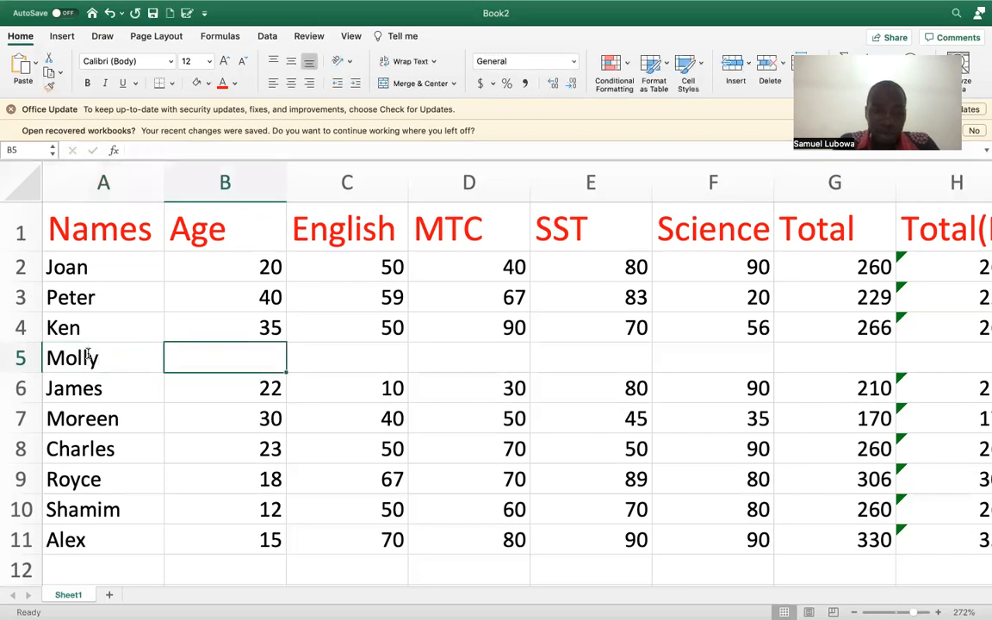
Fill in the new pupil's age as 30 and marks as English 12, MTC 12, SST 30 and Science 25 in row 5.
text(30)
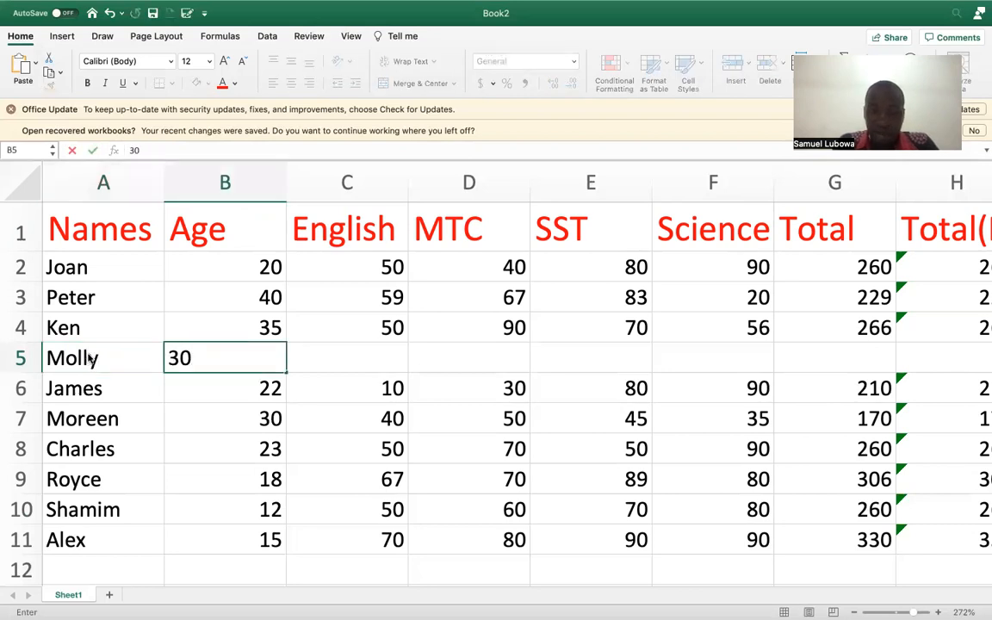
key(Tab)
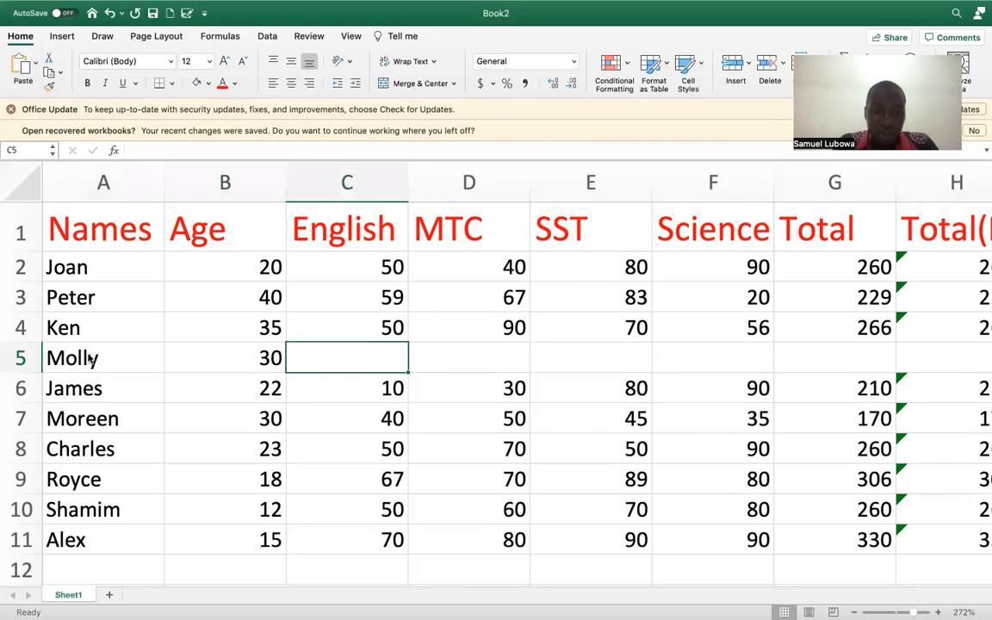
text(12)
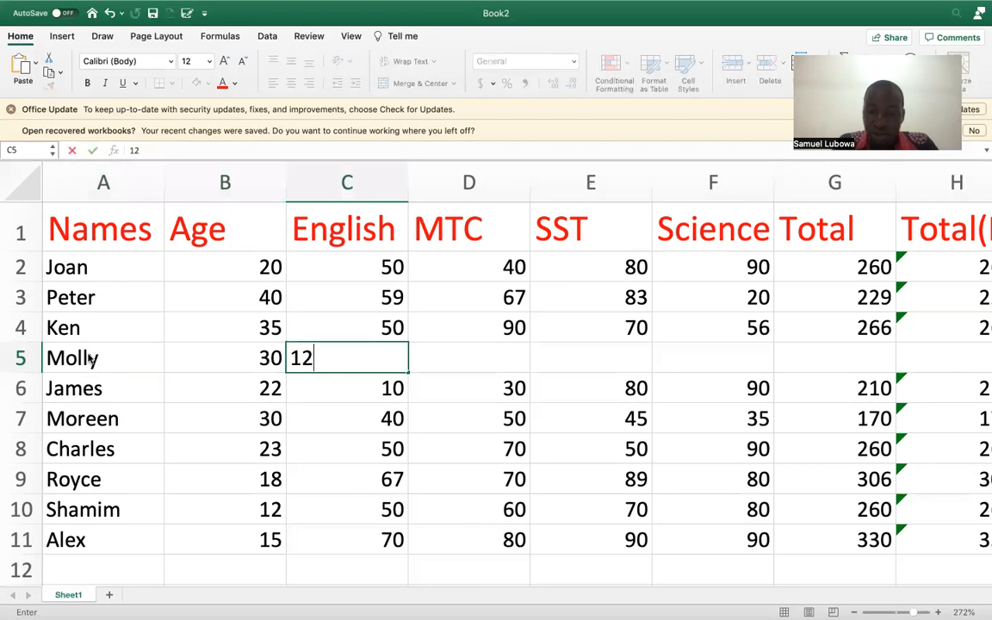
key(Tab)
text(12)
key(Tab)
text(30)
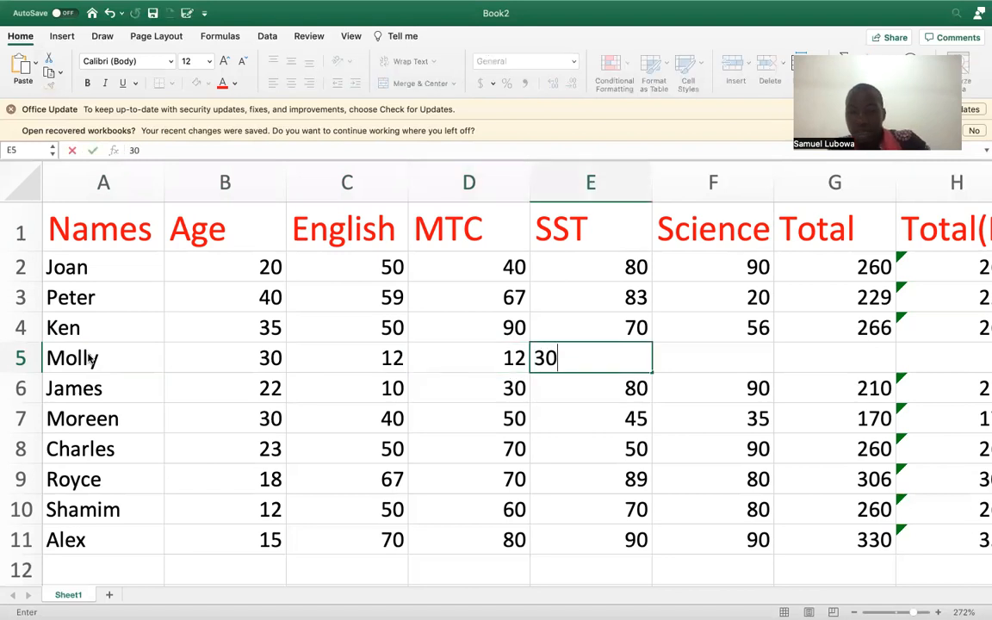
key(Tab)
text(25)
key(Tab)
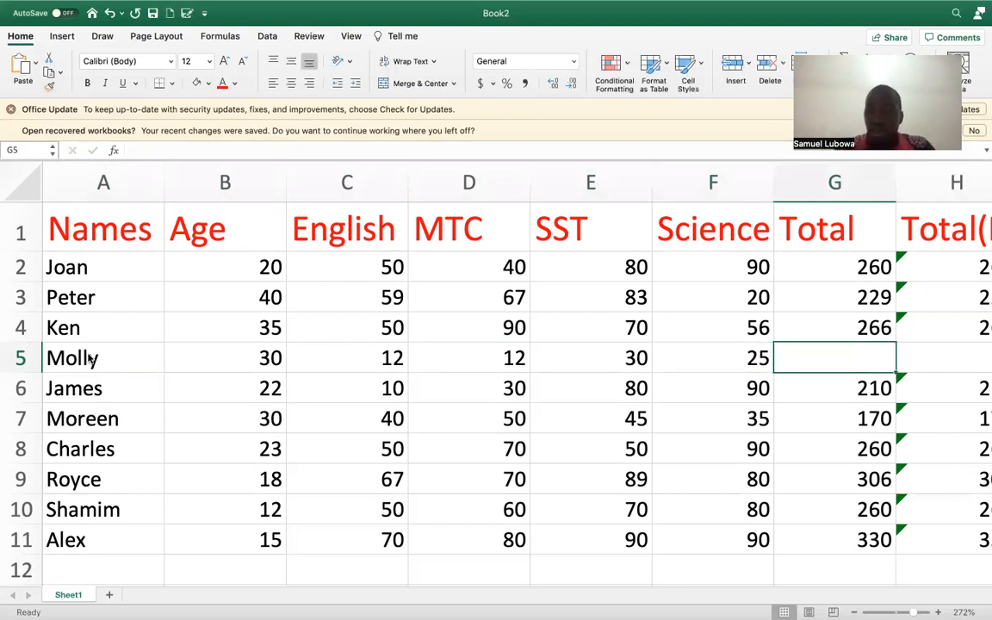
Copy the Total formula from G4 into G5 and the Total(Function) formula from H4 into H5.
click(883, 326)
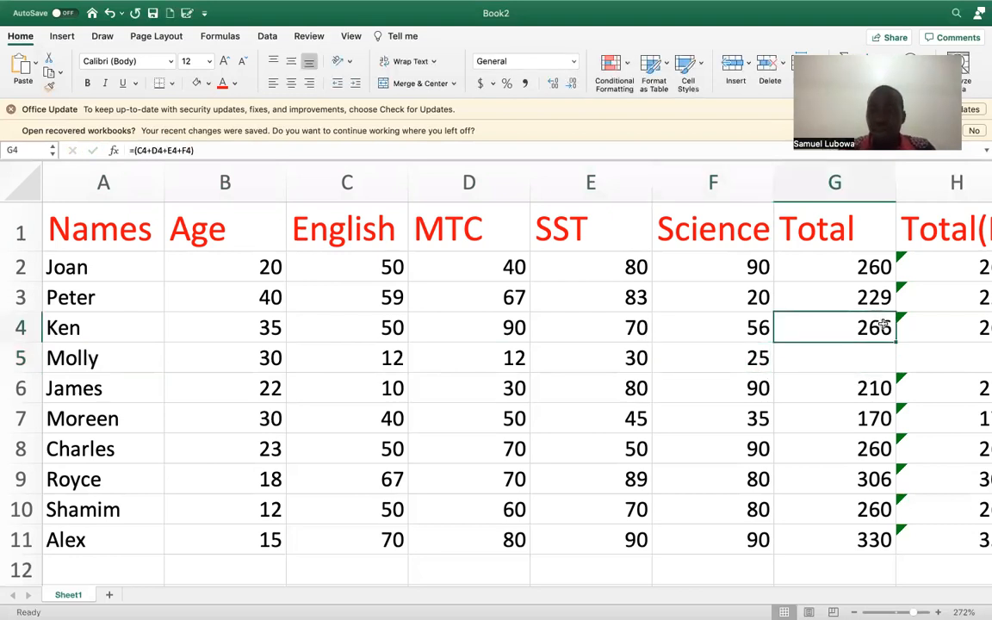
drag(894, 342, 896, 372)
scroll(926, 364, right, 2)
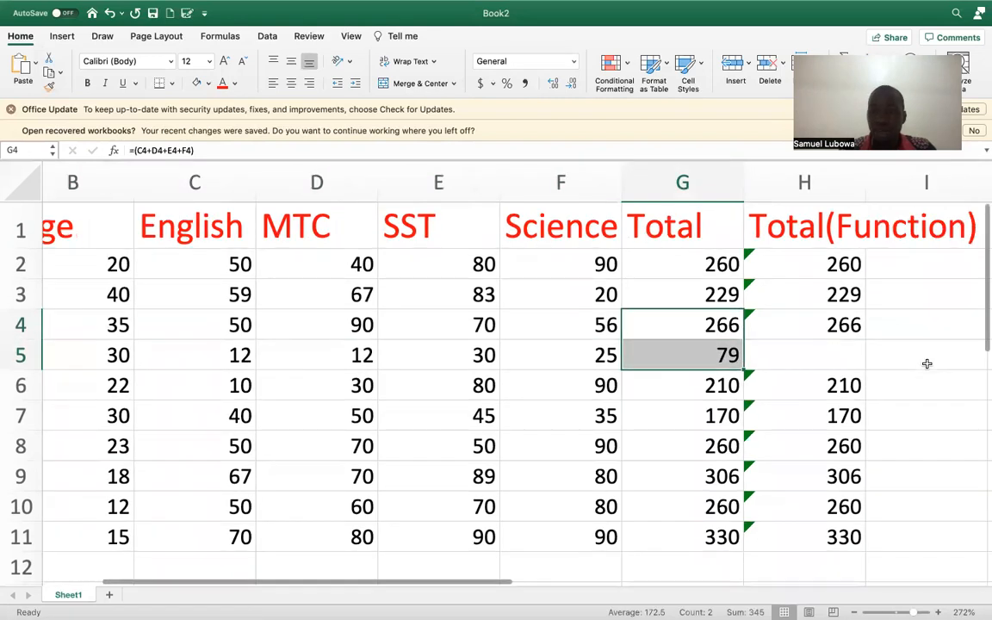
scroll(927, 364, right, 2)
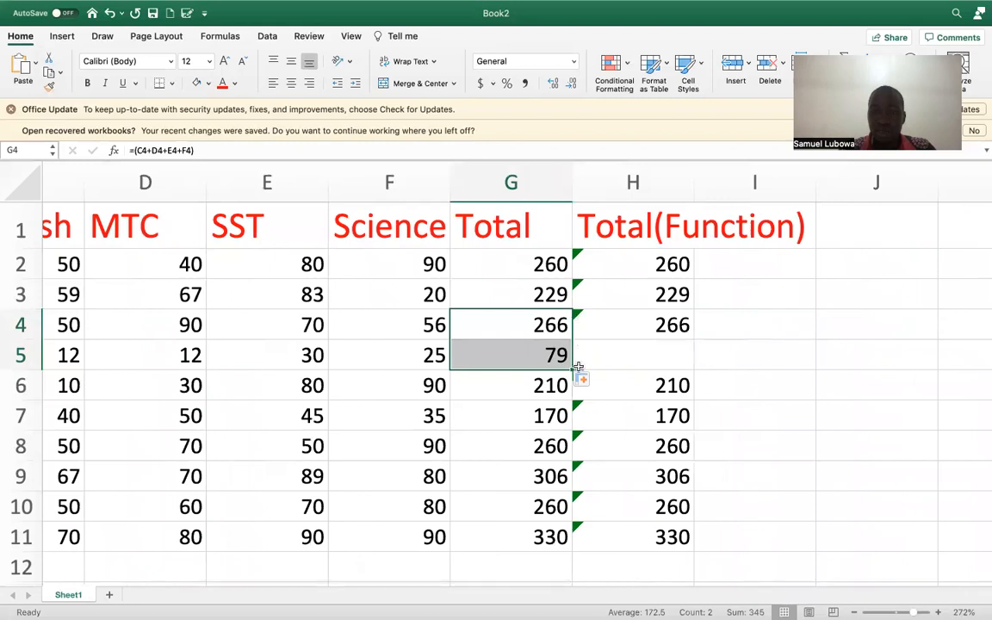
click(670, 322)
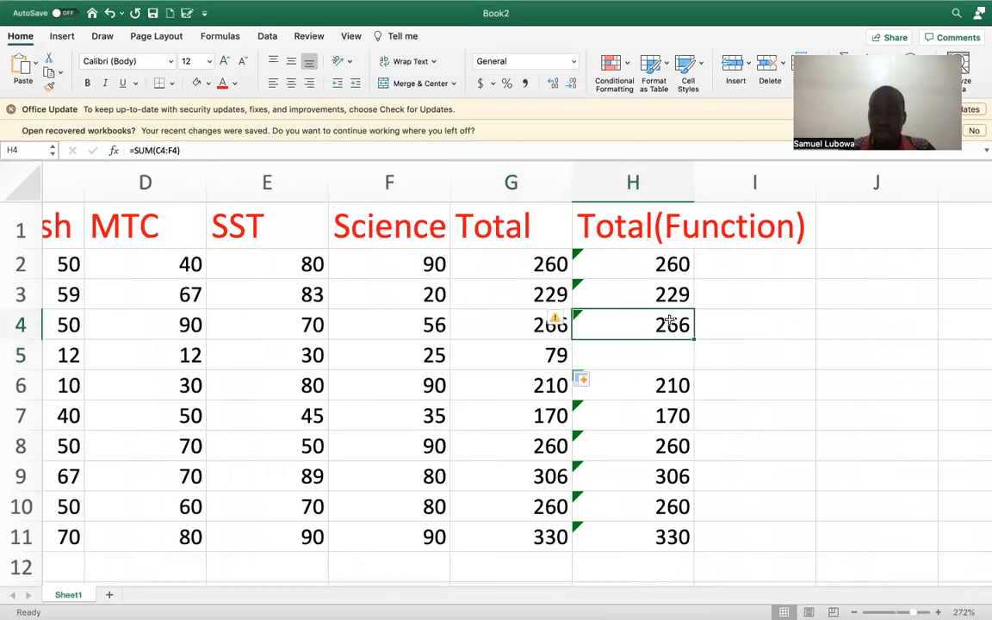
drag(694, 340, 696, 367)
click(736, 355)
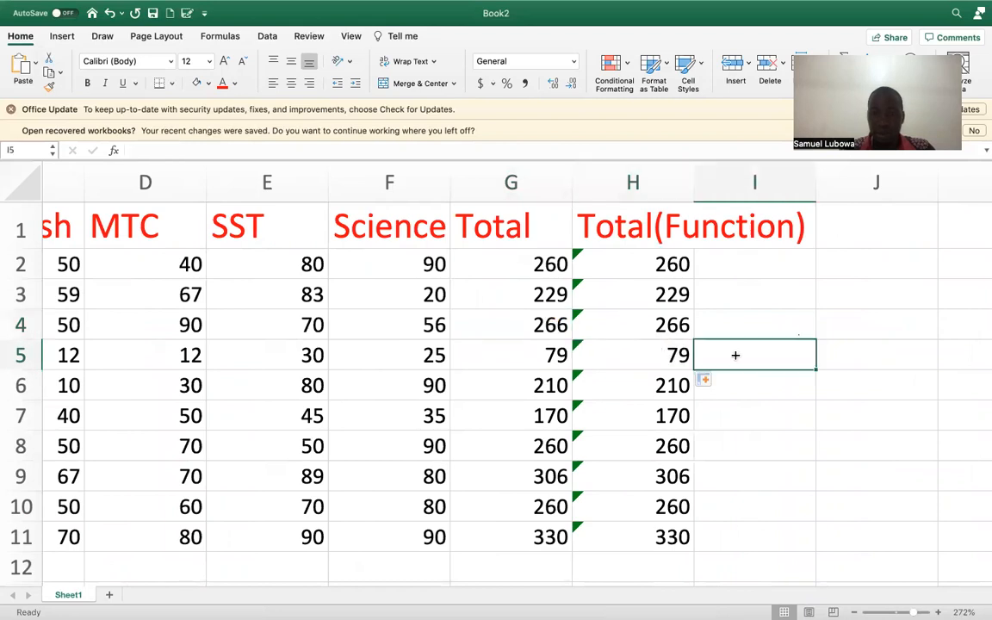
Look over the pupil table from the Names column across to the totals and down to the last row.
scroll(735, 355, down, 1)
scroll(735, 355, left, 6)
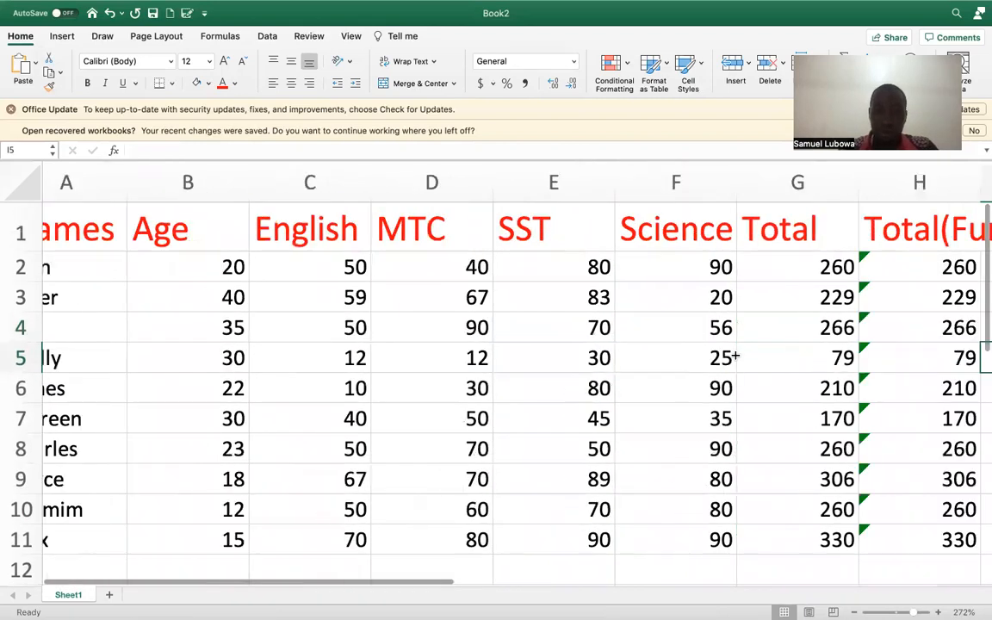
scroll(558, 366, right, 2)
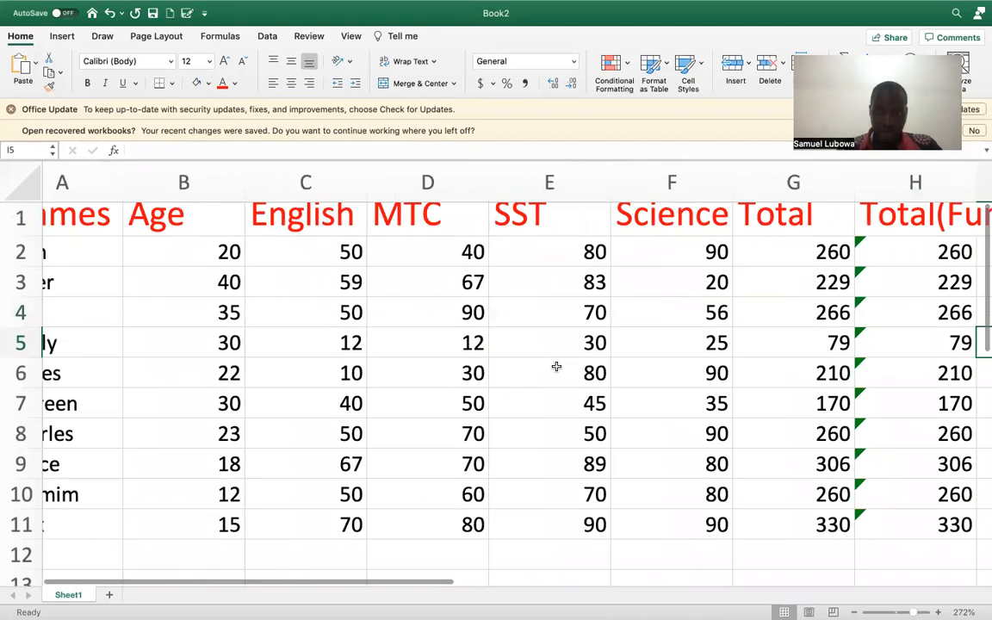
scroll(556, 366, left, 1)
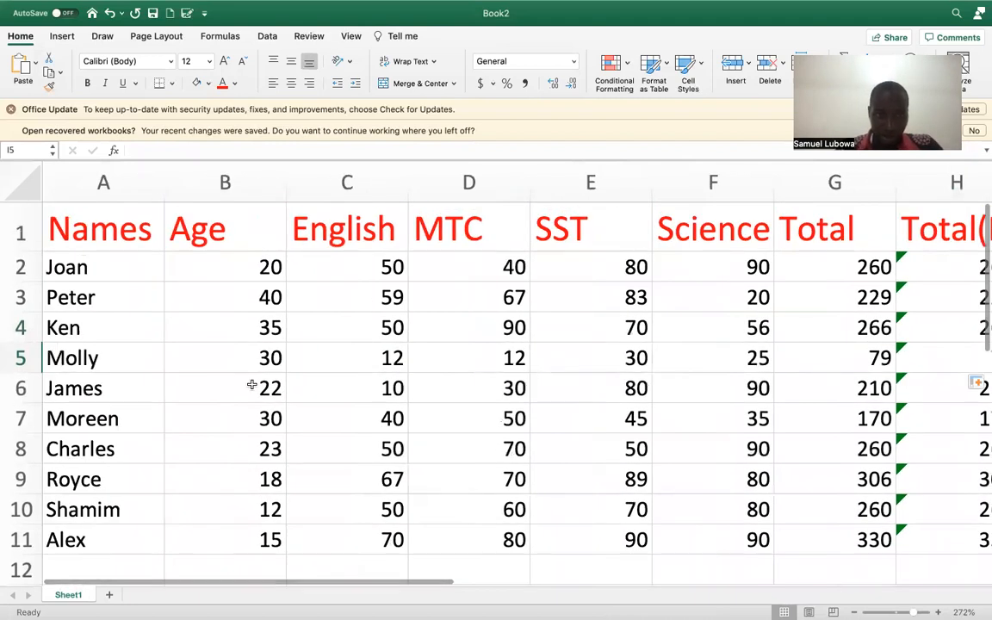
scroll(252, 384, down, 3)
scroll(251, 384, down, 1)
scroll(252, 384, up, 6)
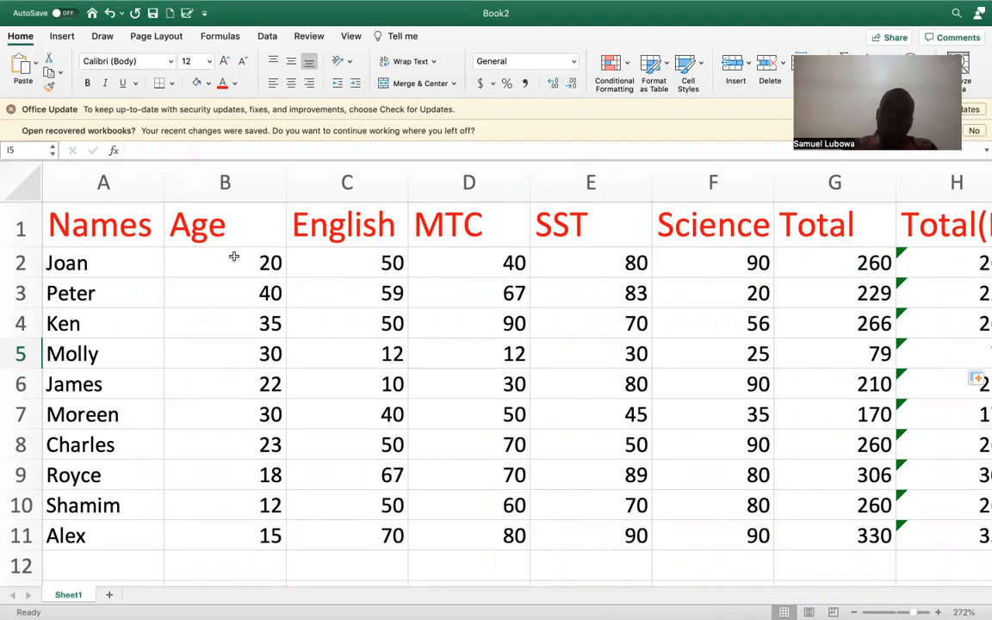
click(247, 180)
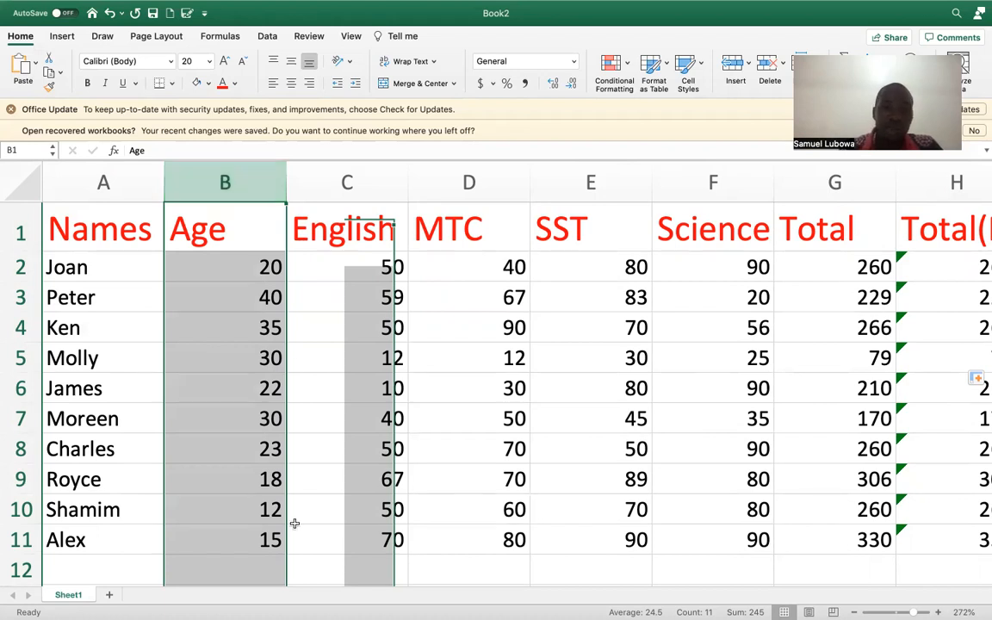
click(249, 565)
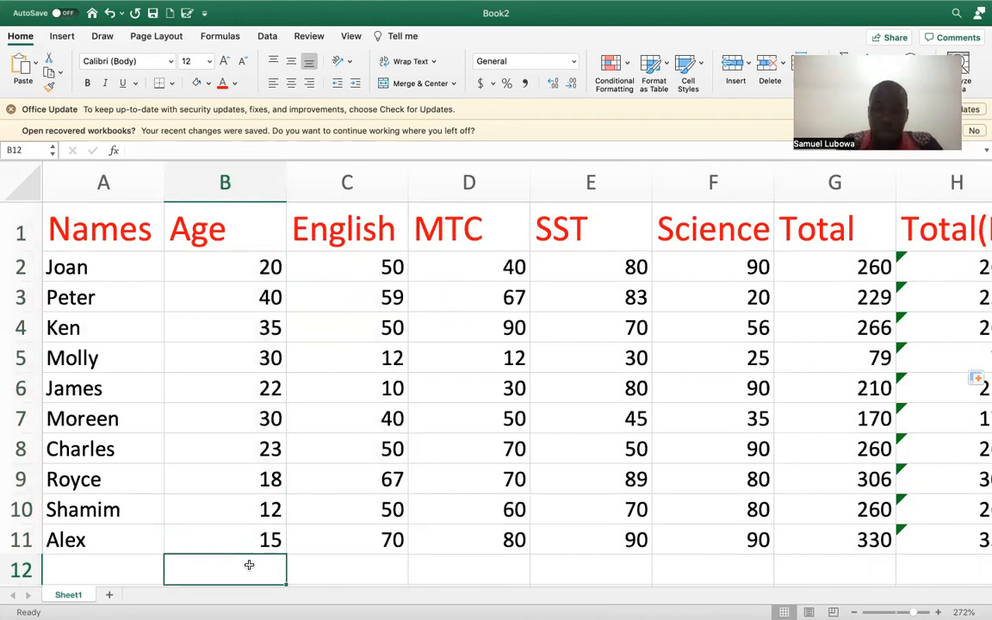
text(=)
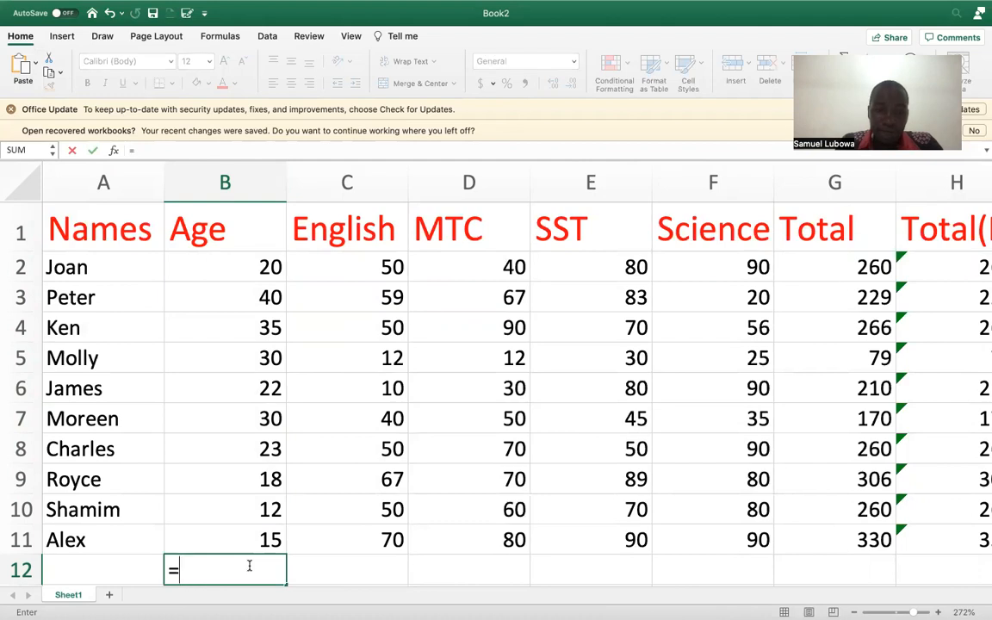
text(mi)
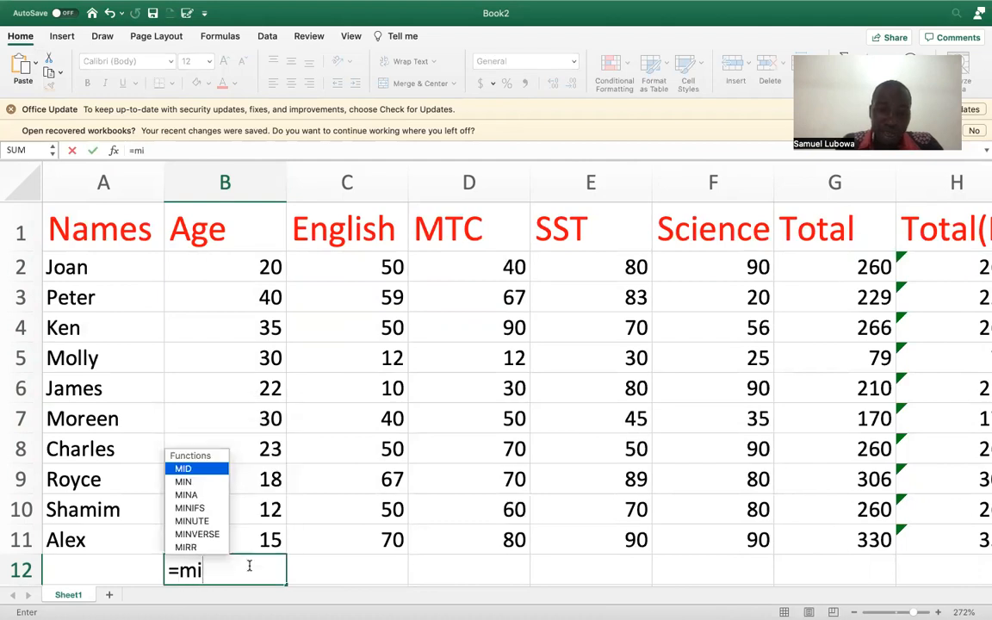
text(n)
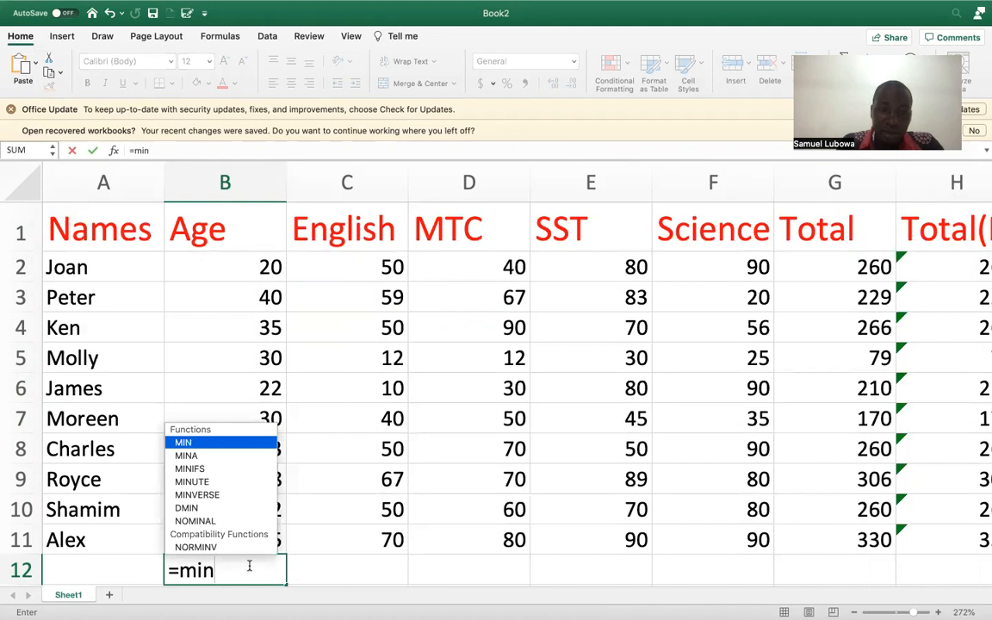
key(BackSpace)
key(BackSpace)
key(BackSpace)
key(BackSpace)
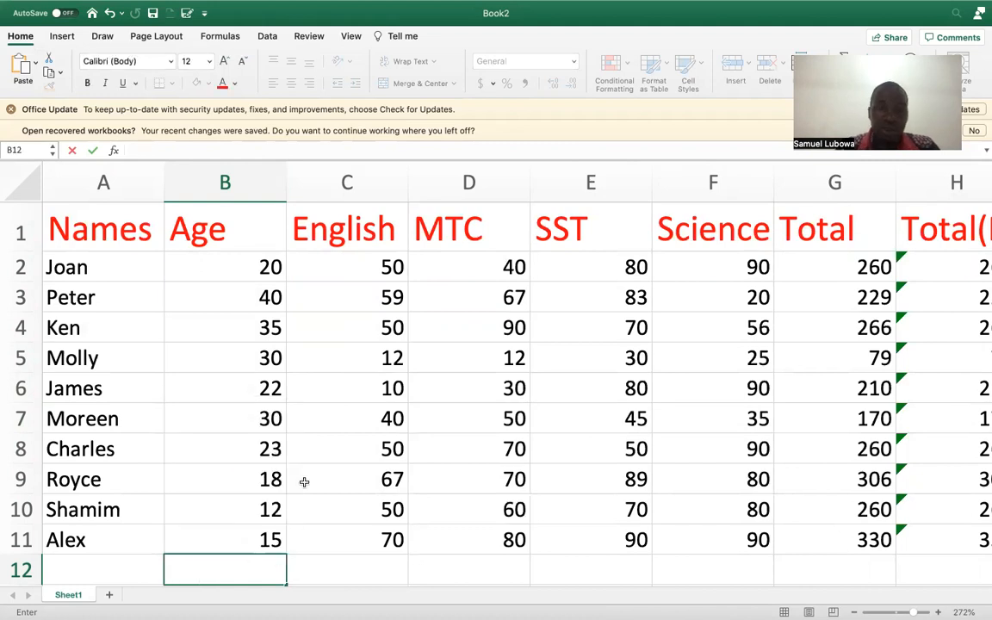
Try to sort the Age column from smallest to largest.
click(247, 180)
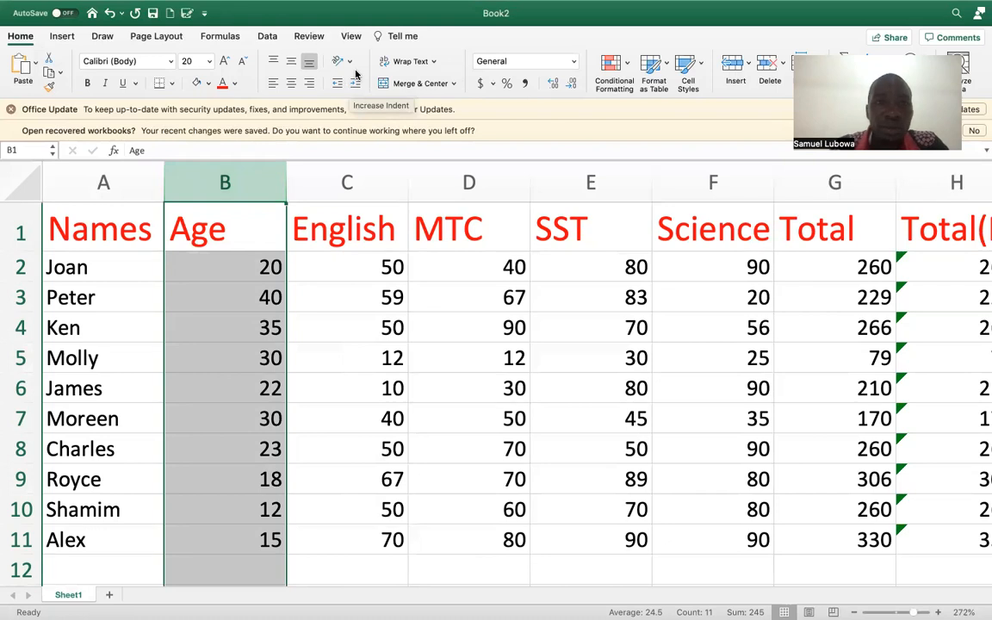
click(266, 37)
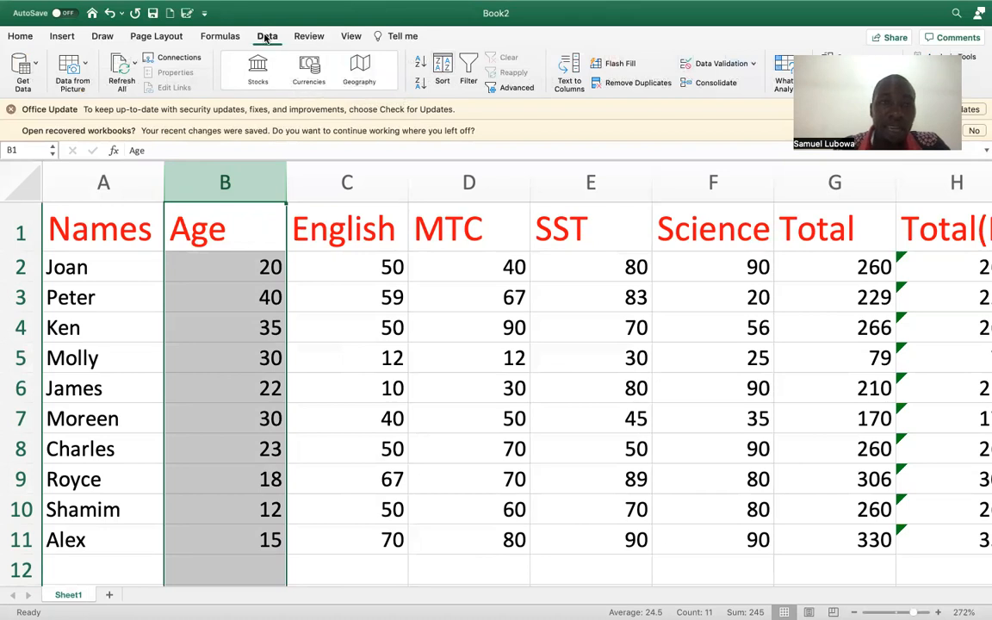
click(443, 68)
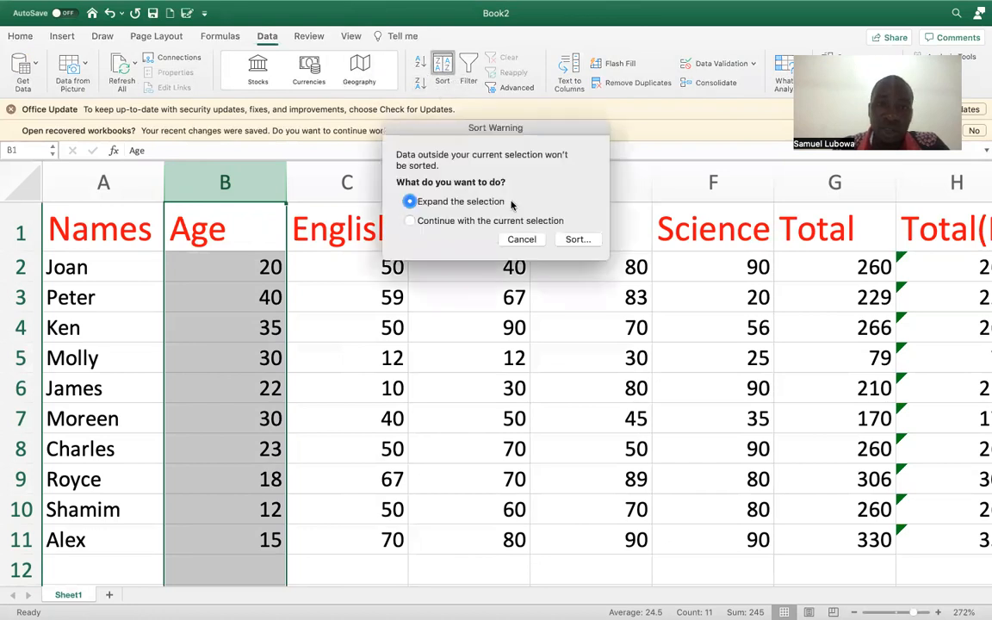
click(521, 240)
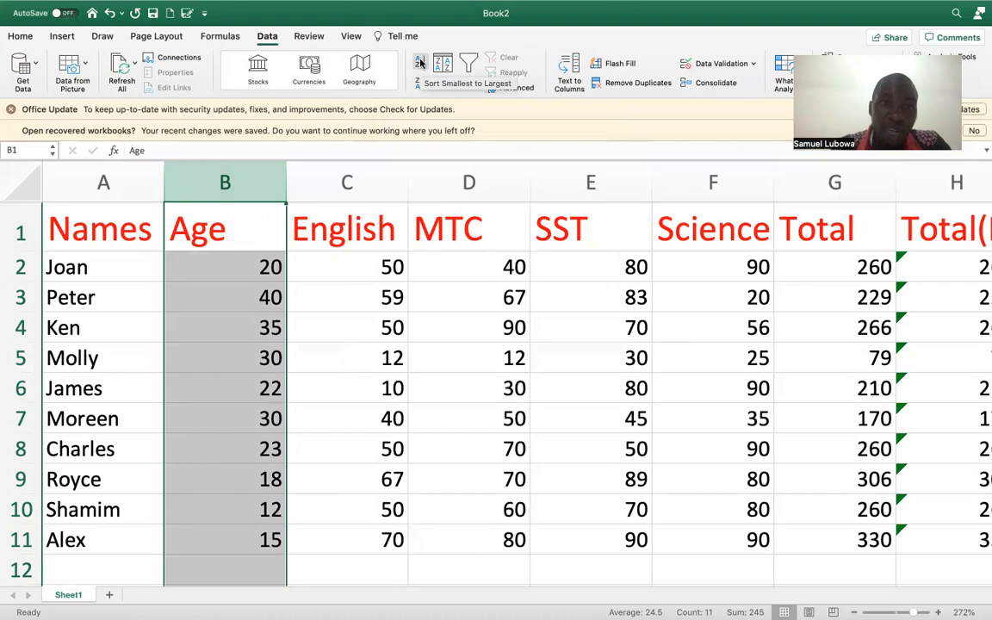
click(420, 63)
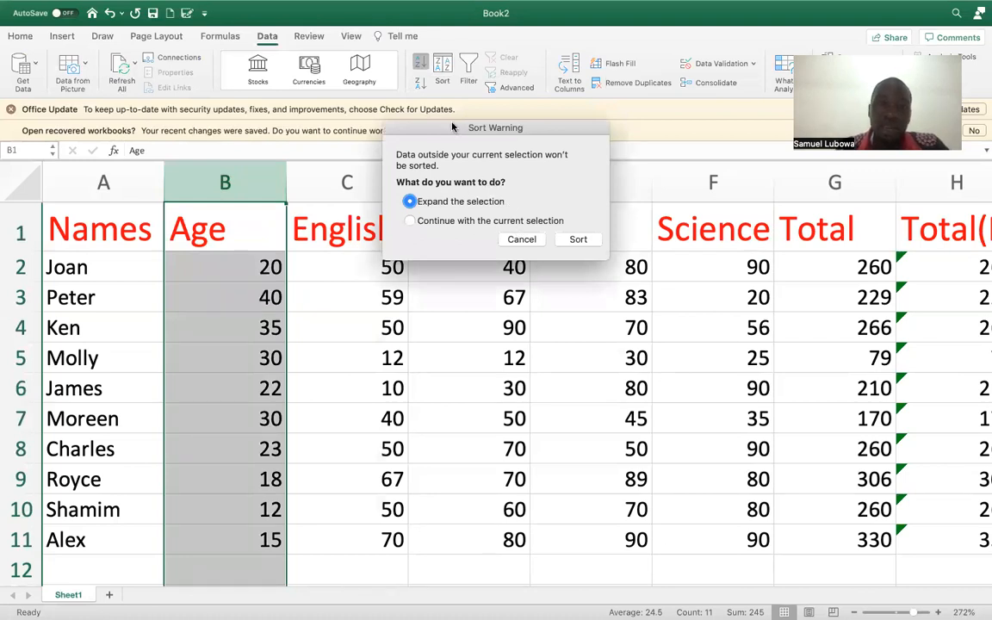
click(520, 240)
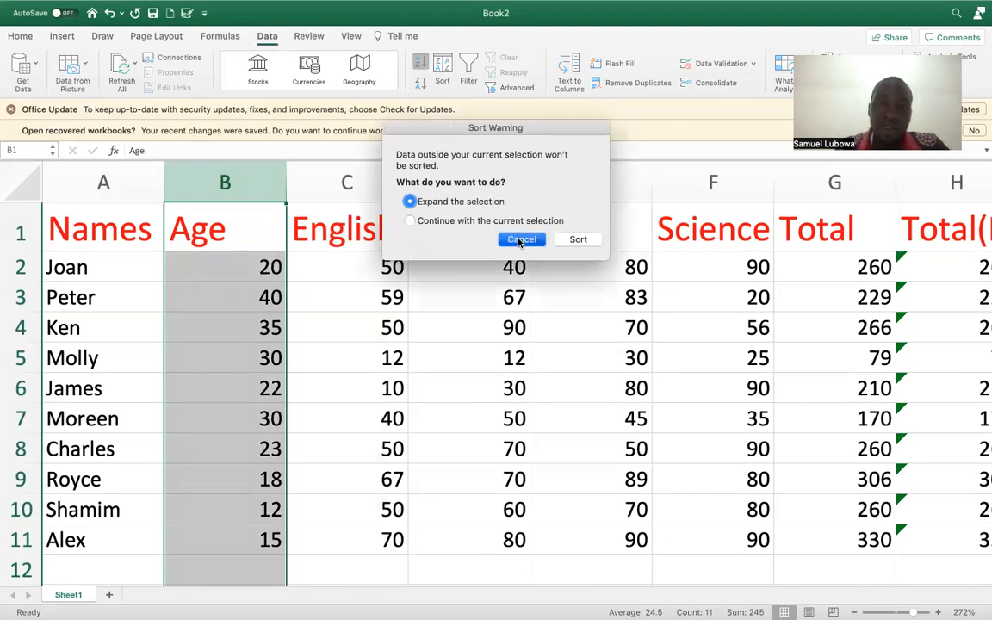
Try to sort the expanded selection with a first level on Cell Color and an added second level.
click(443, 69)
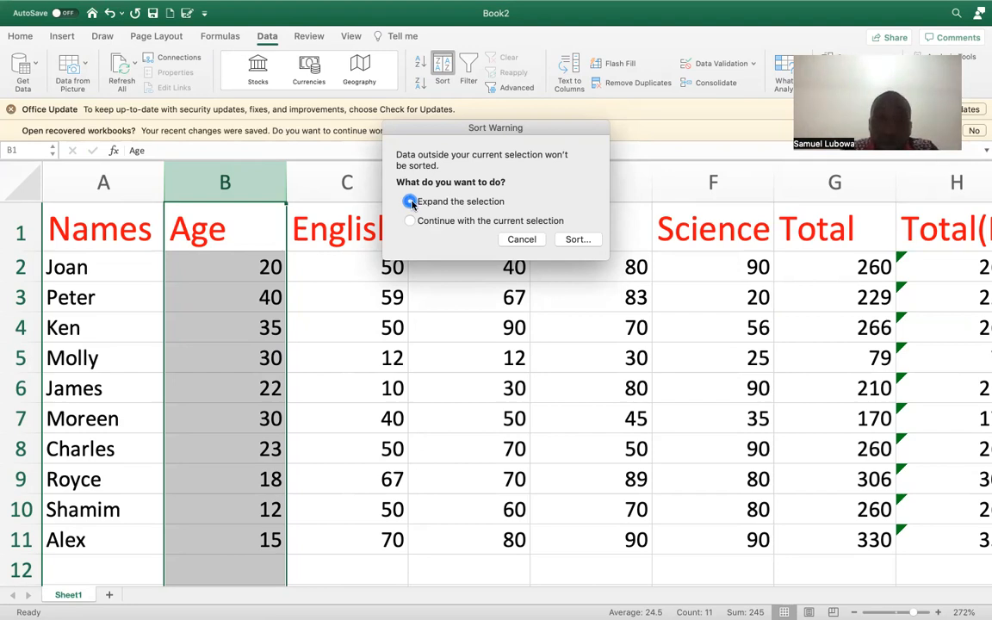
click(575, 239)
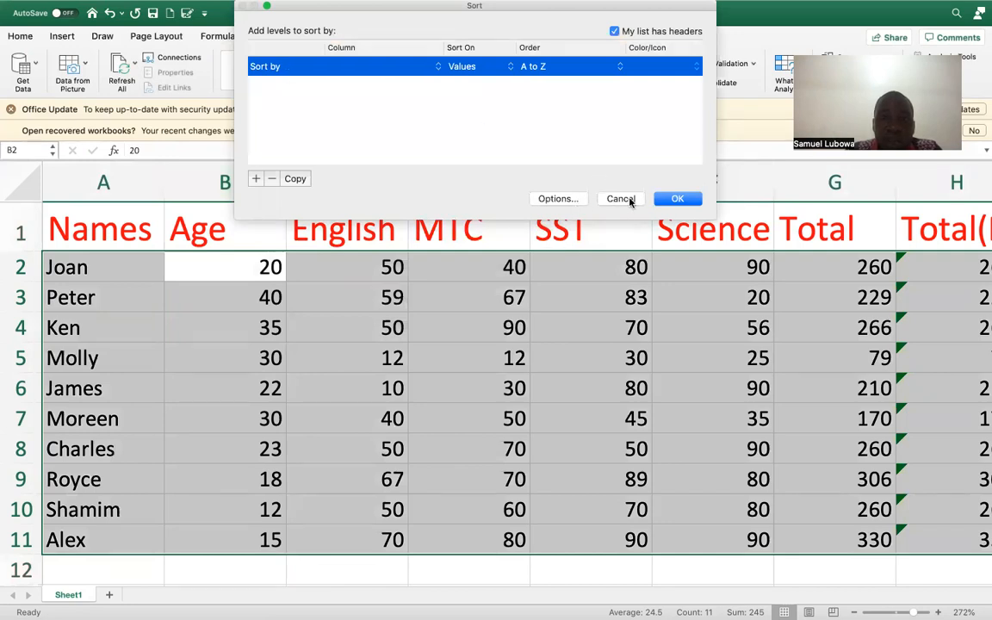
click(680, 198)
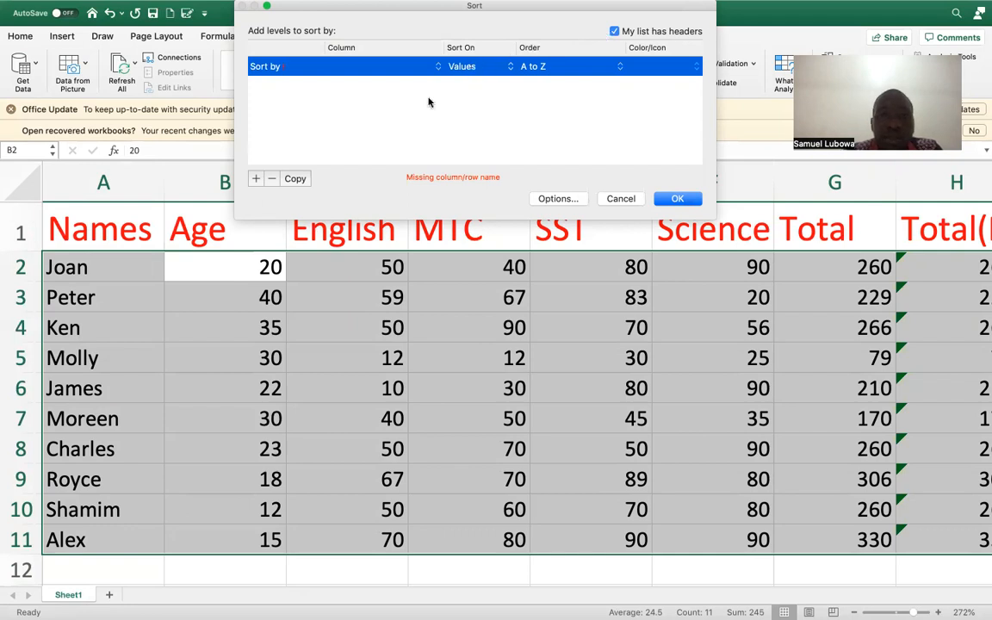
click(255, 179)
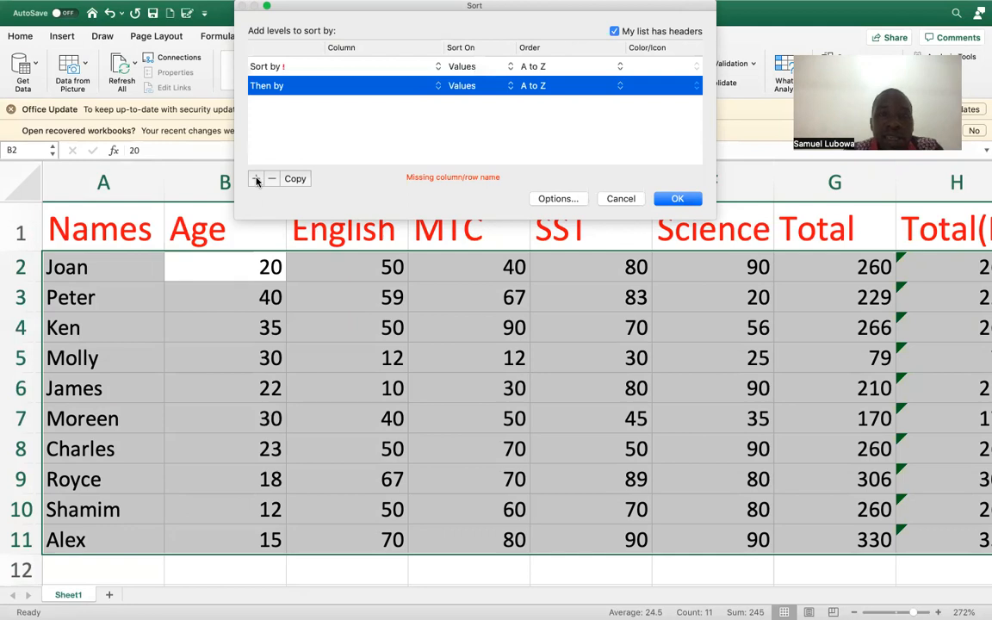
click(259, 66)
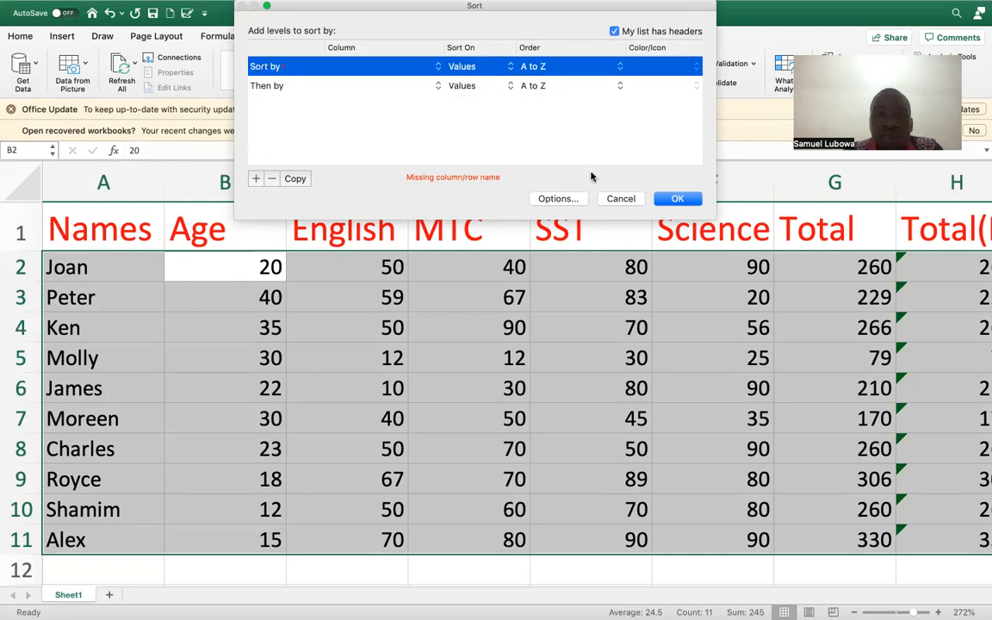
click(620, 67)
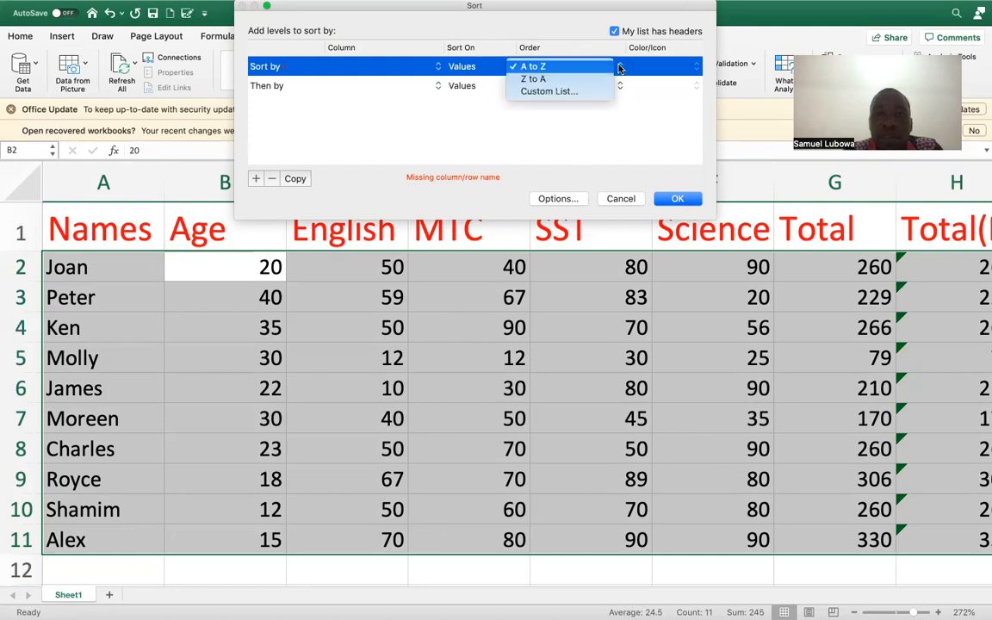
click(543, 67)
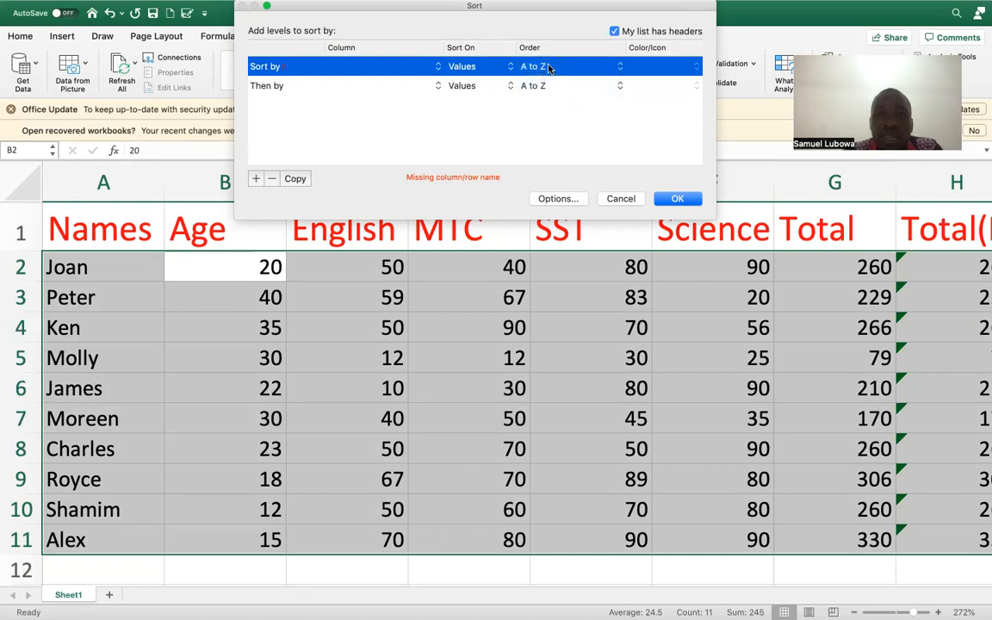
click(466, 66)
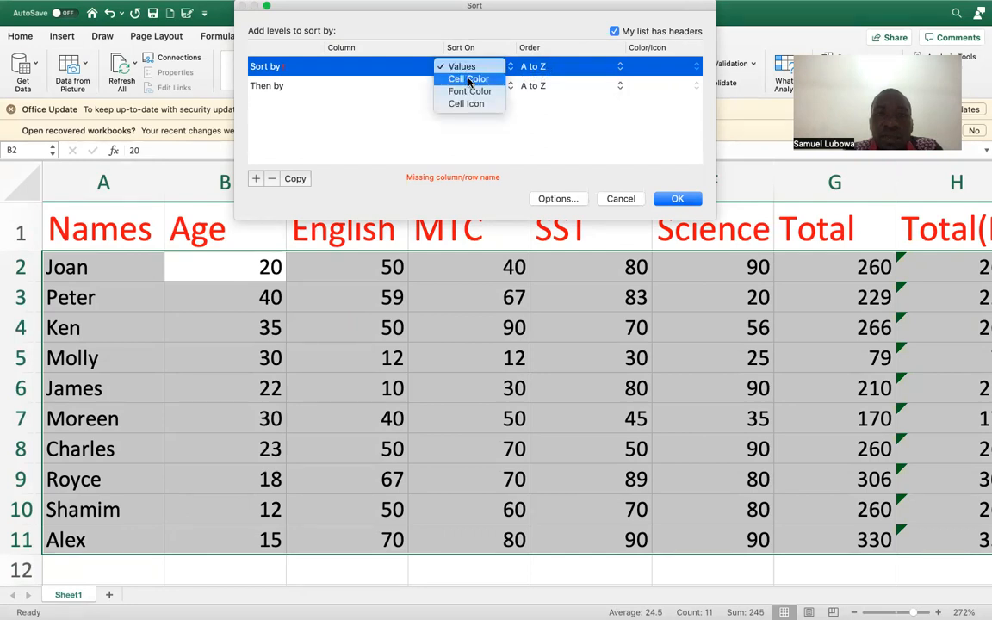
click(470, 80)
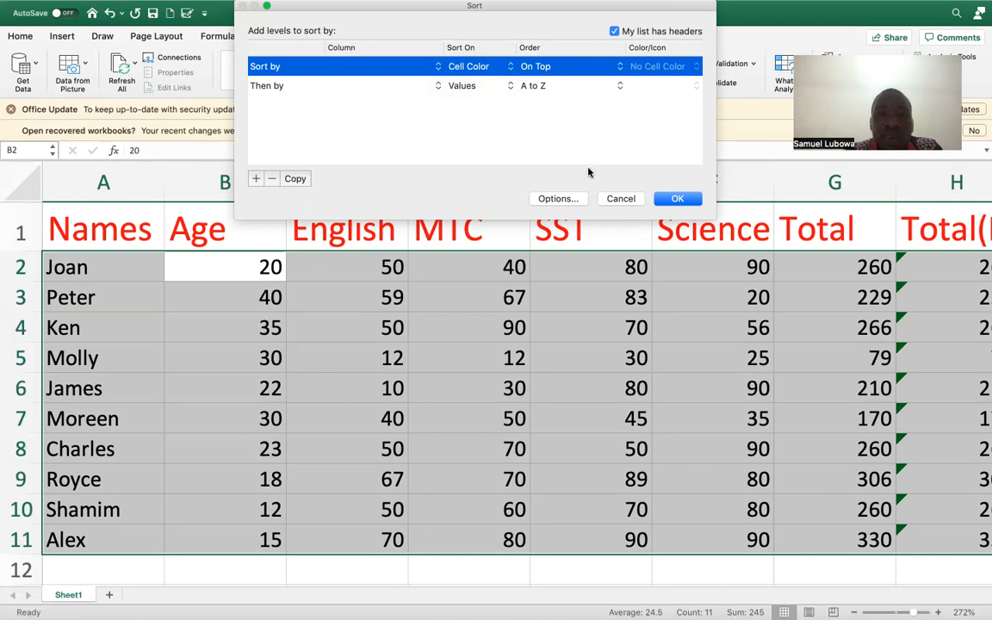
click(676, 200)
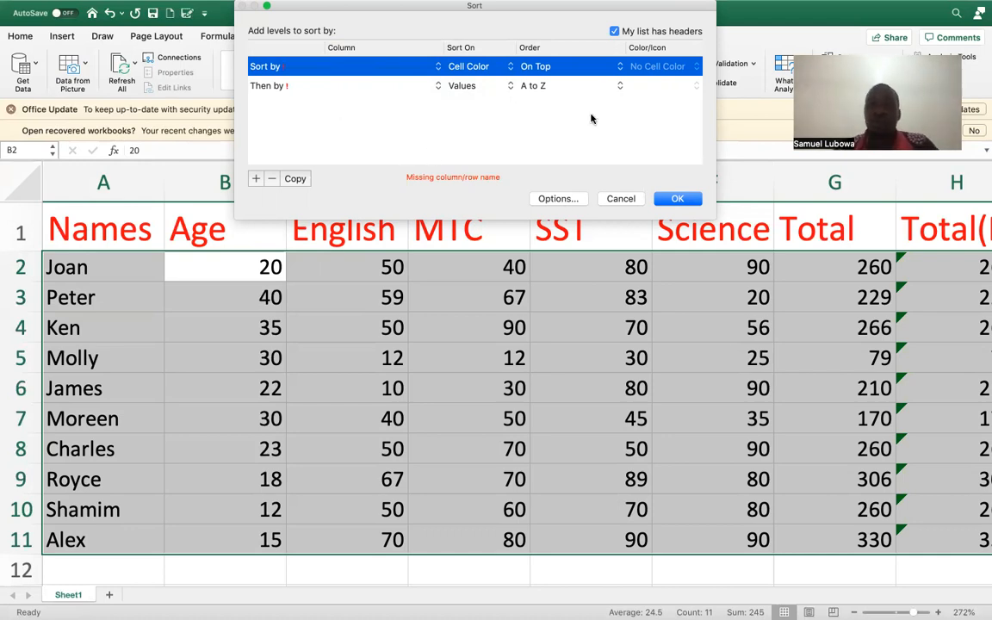
click(614, 31)
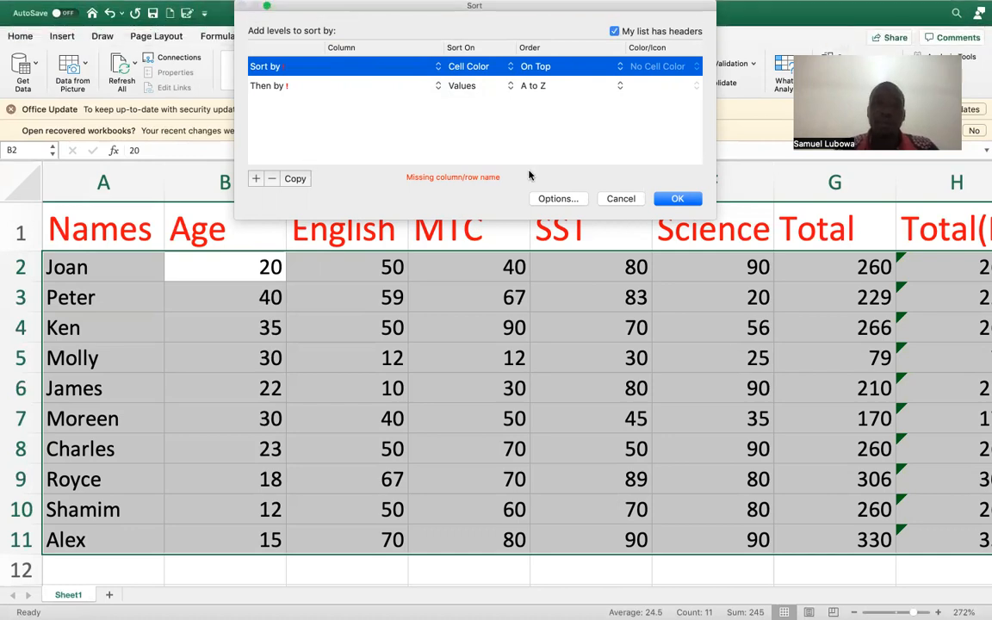
click(619, 198)
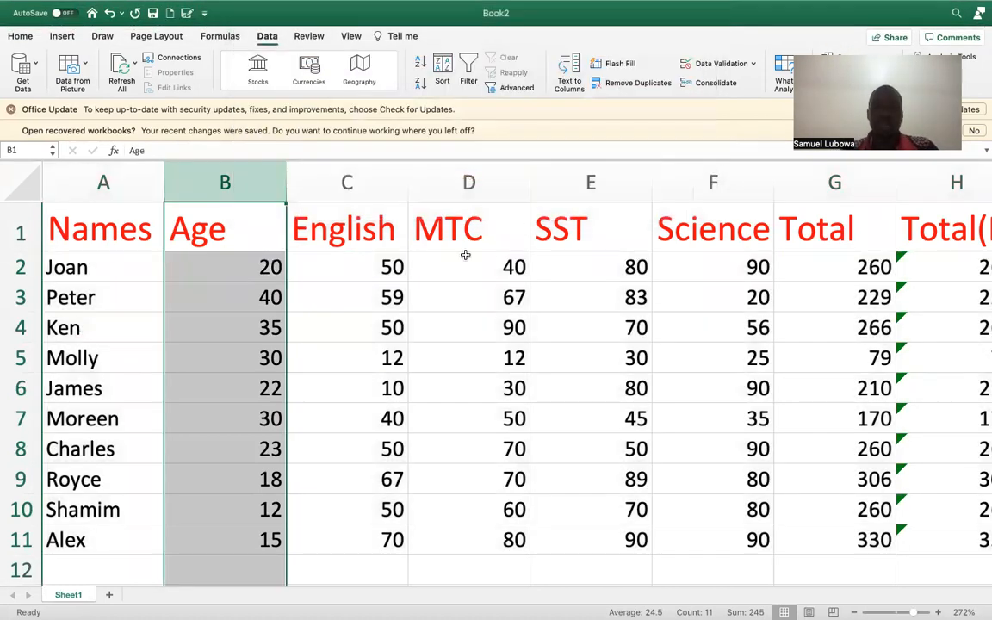
Sort the whole pupil table by the Age column on Values, in Smallest to Largest order.
click(337, 280)
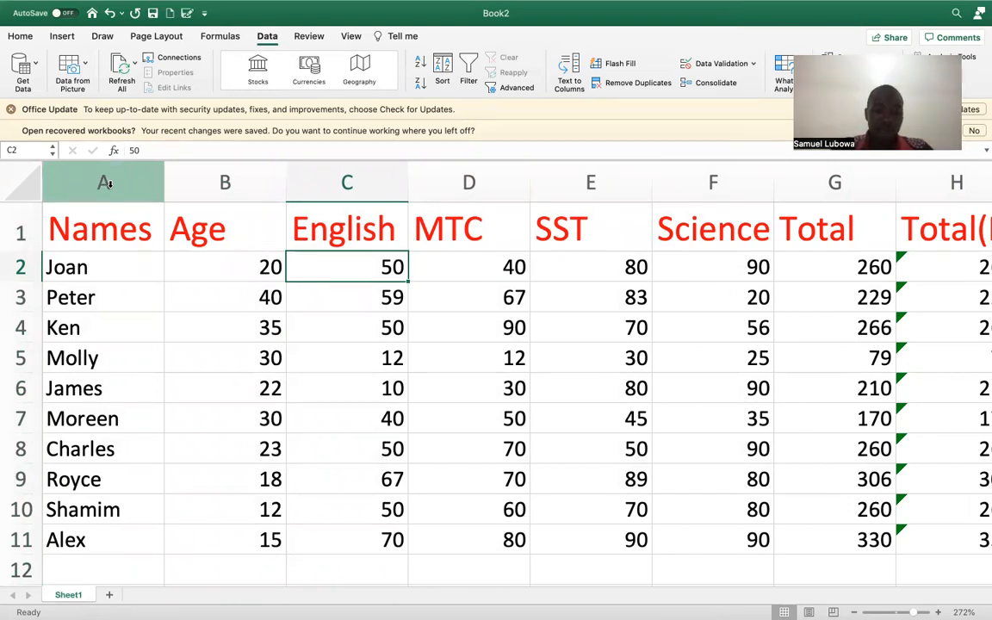
key(super+a)
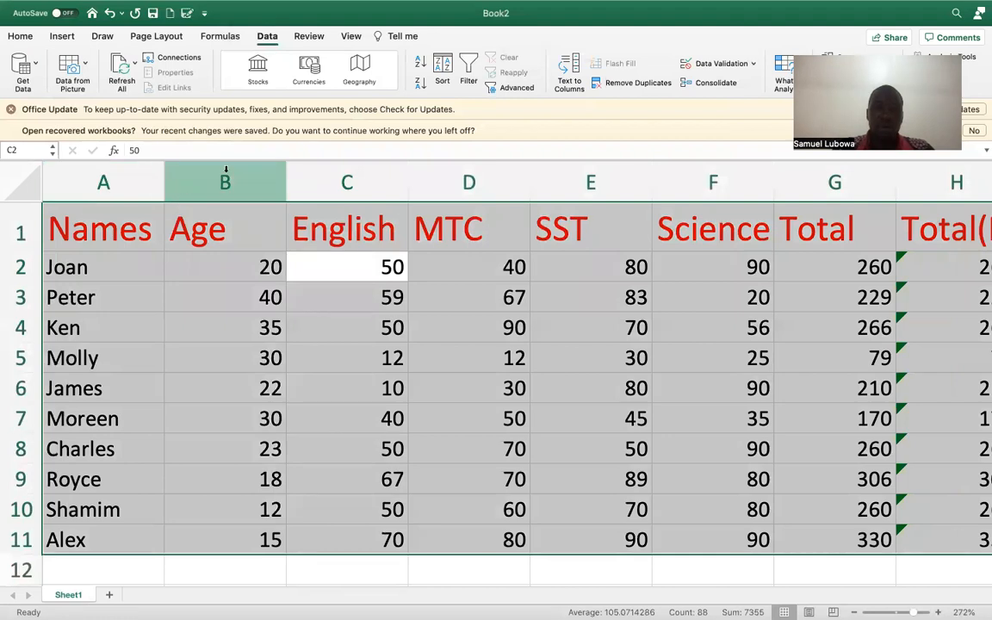
click(440, 66)
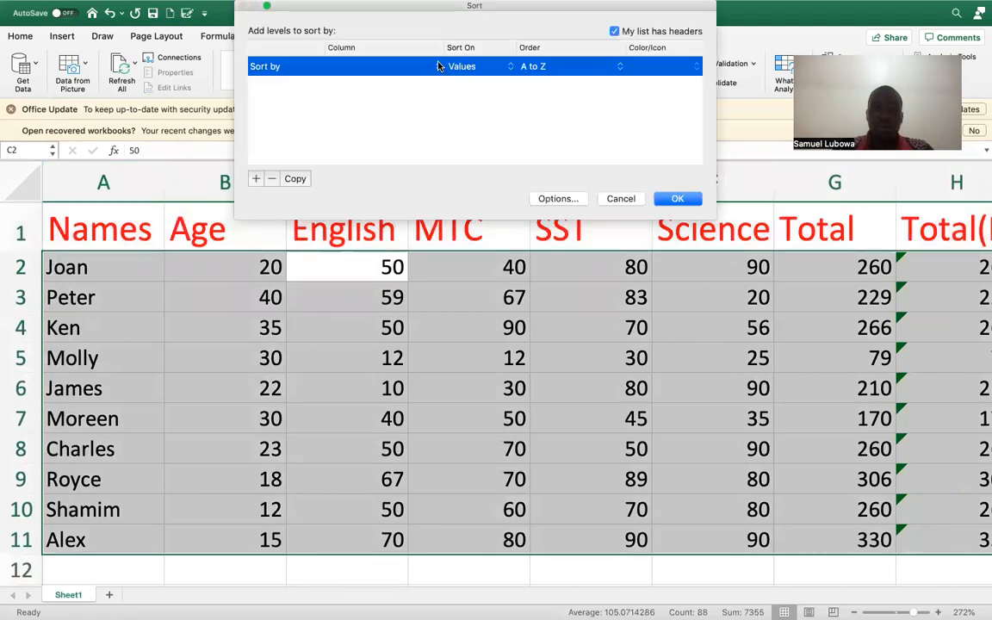
click(621, 198)
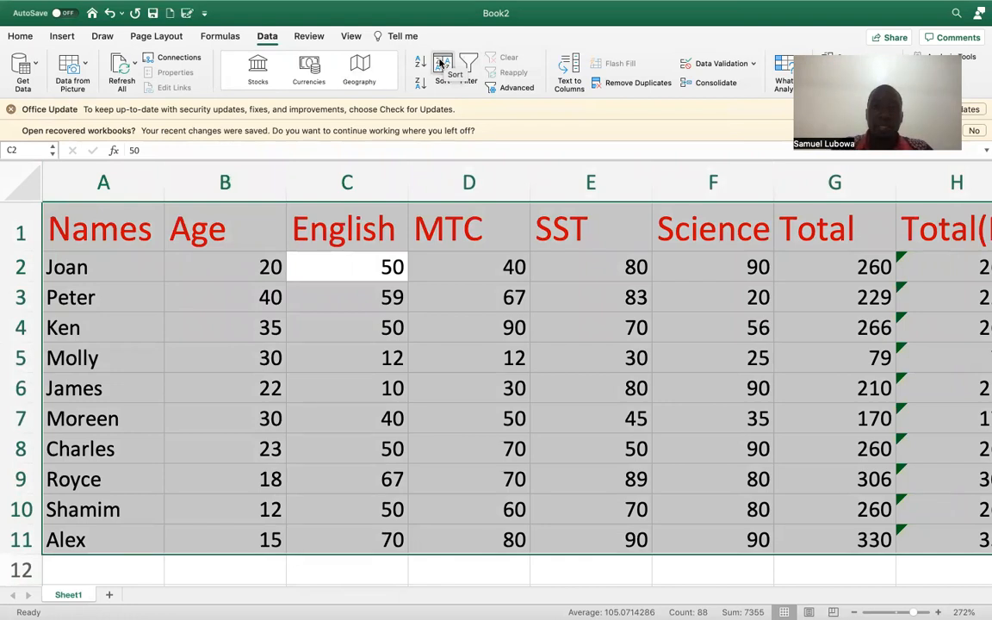
click(440, 63)
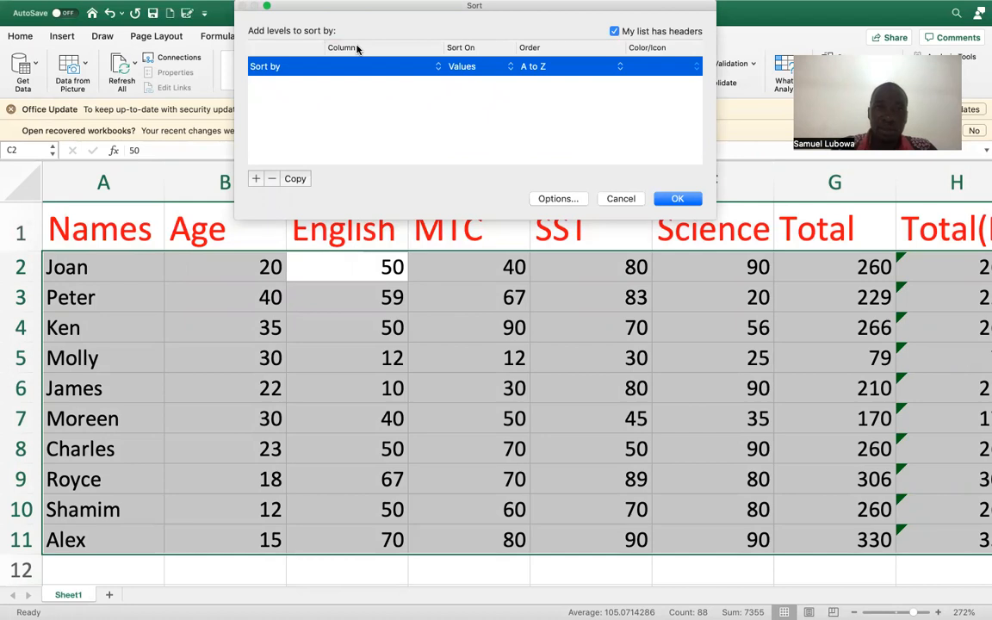
click(435, 73)
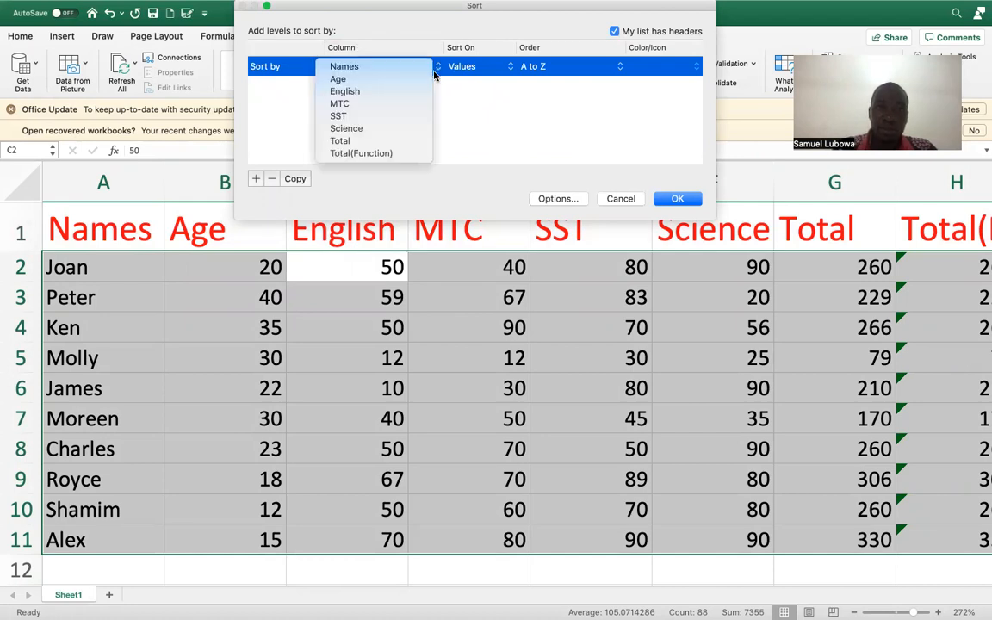
click(340, 80)
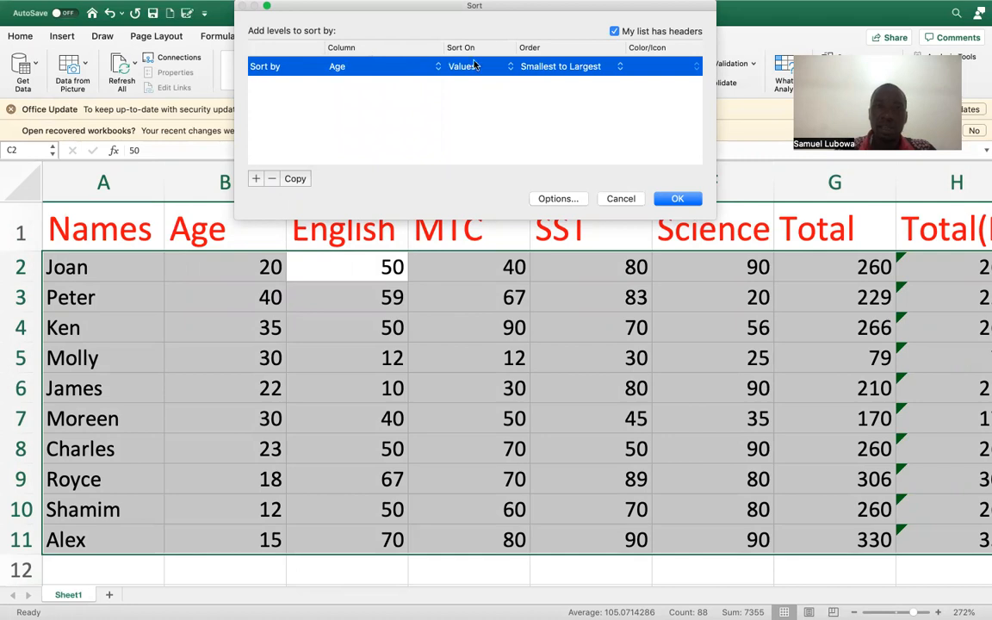
click(505, 69)
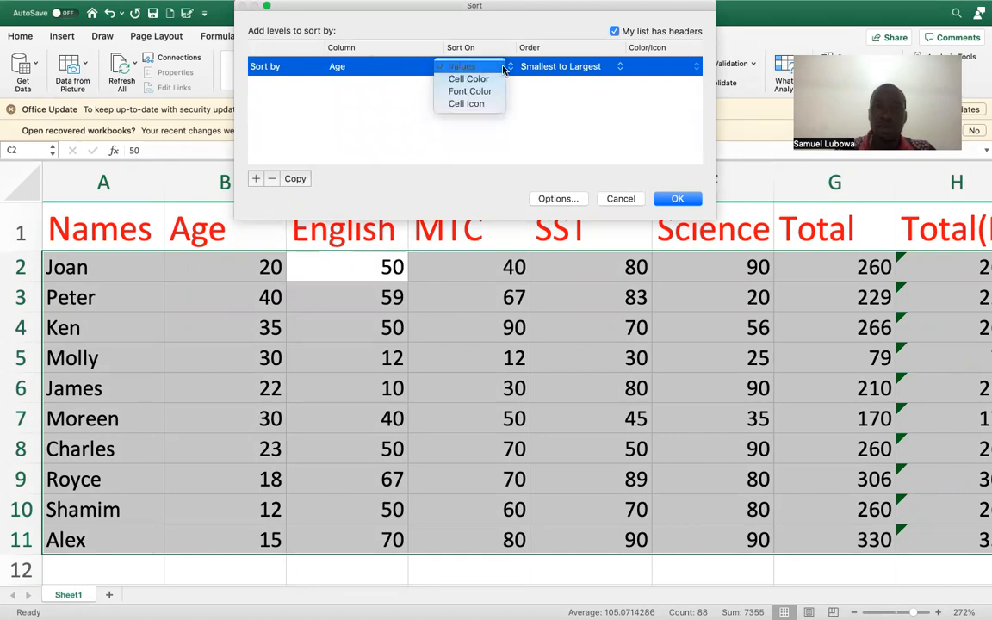
click(506, 67)
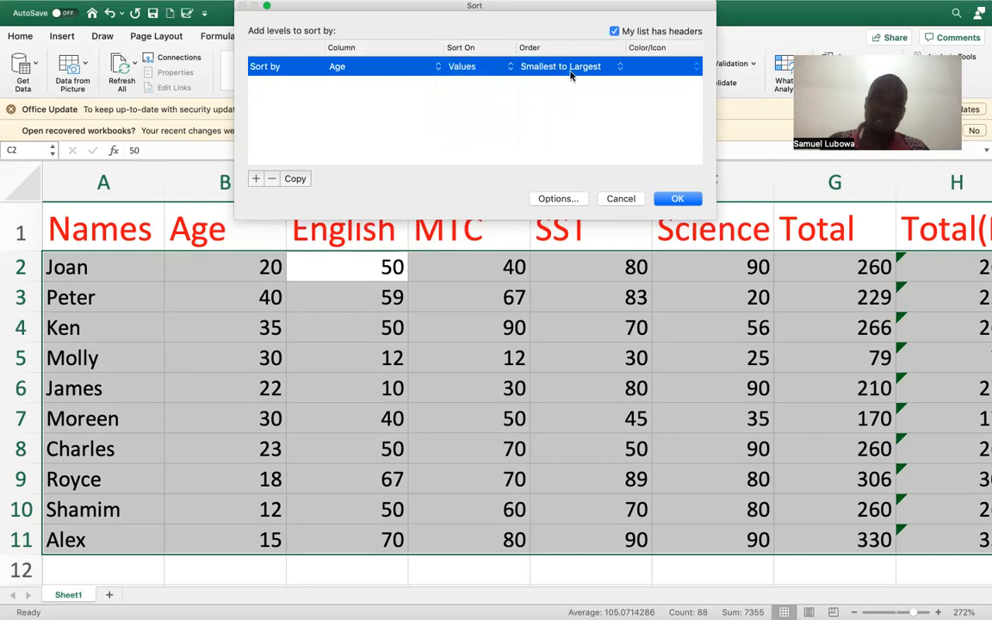
click(670, 200)
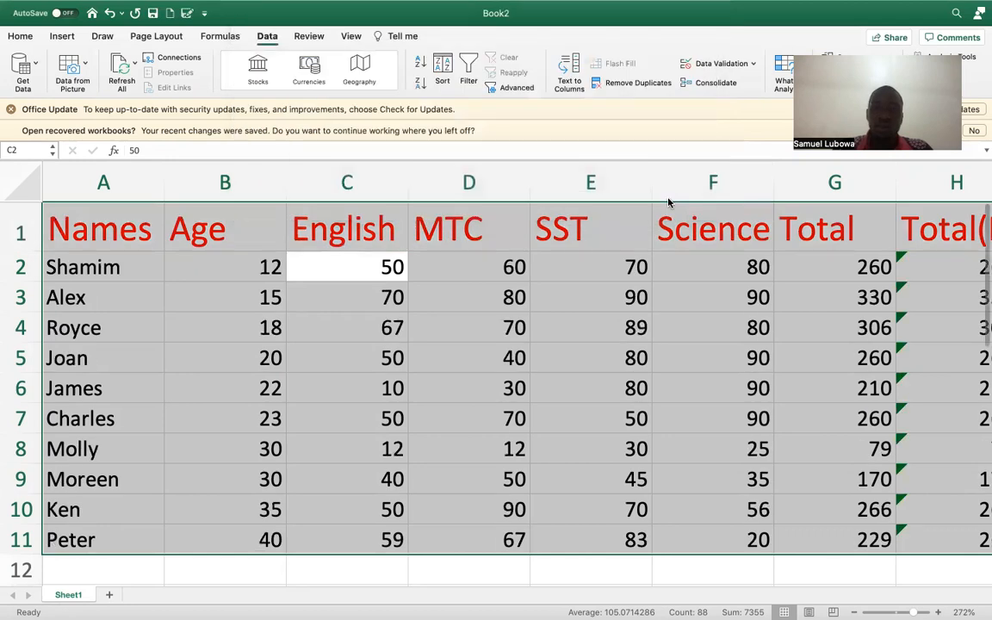
click(248, 260)
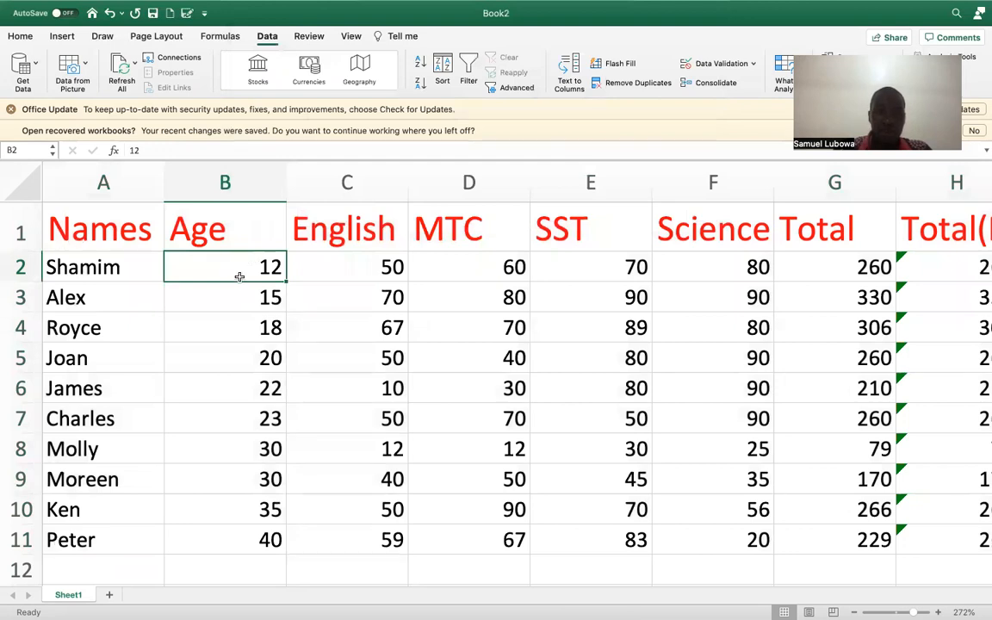
click(259, 298)
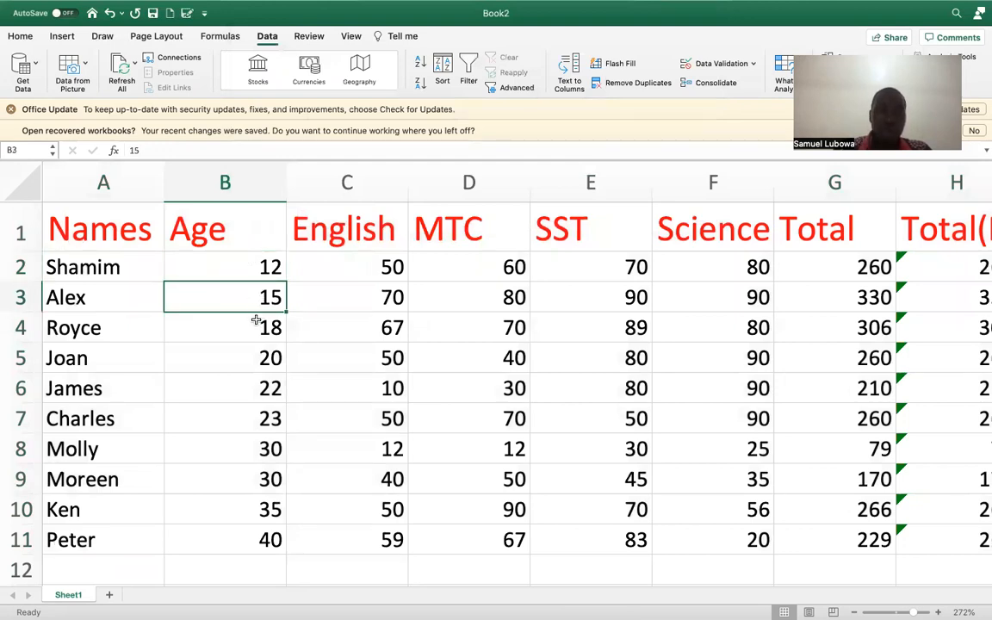
click(256, 328)
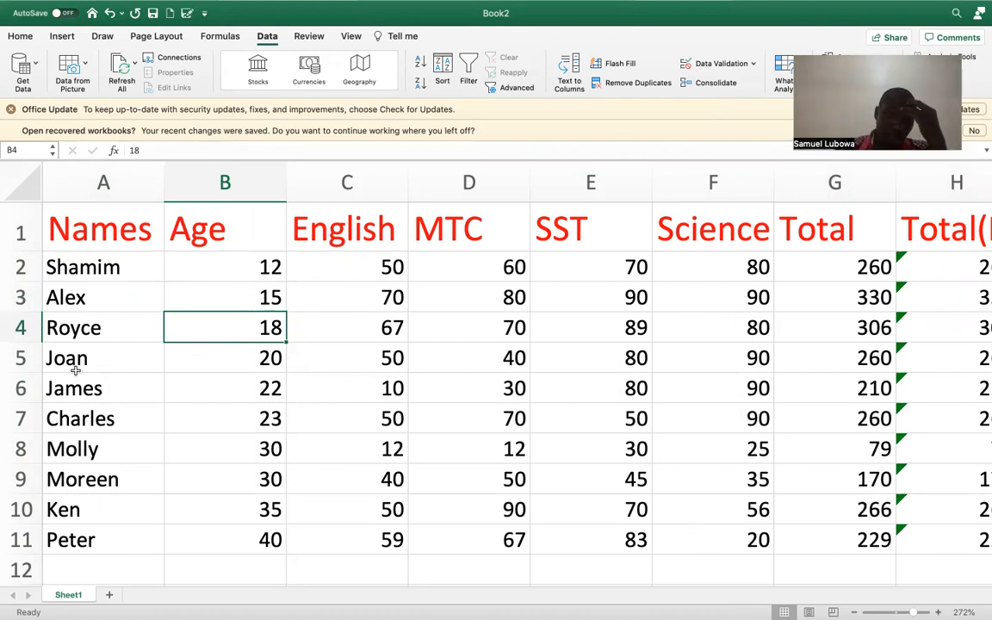
Sort the whole pupil table by the Total column on Values, in Largest to Smallest order.
click(17, 359)
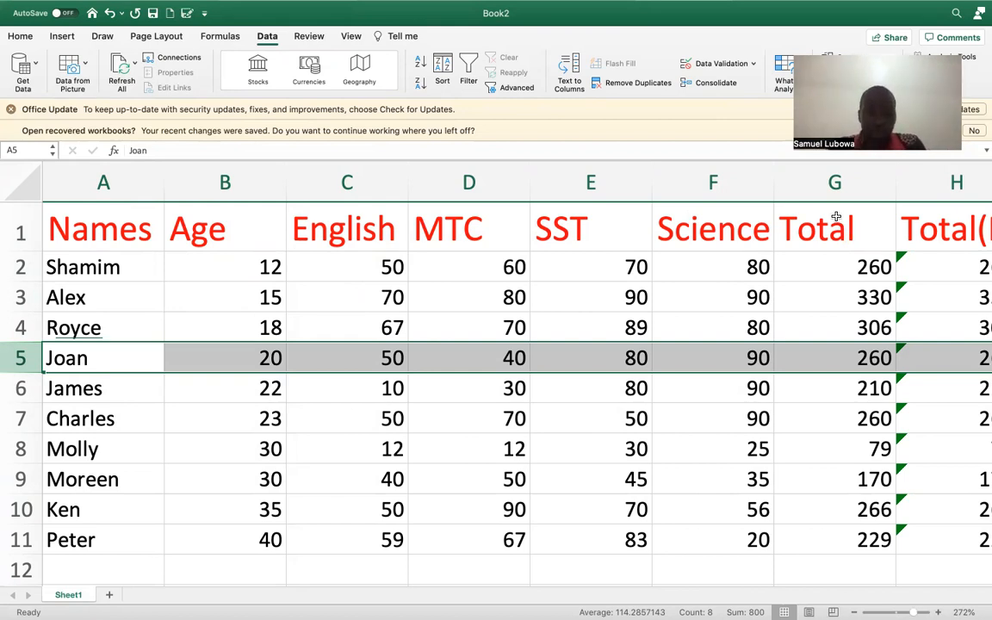
key(super+a)
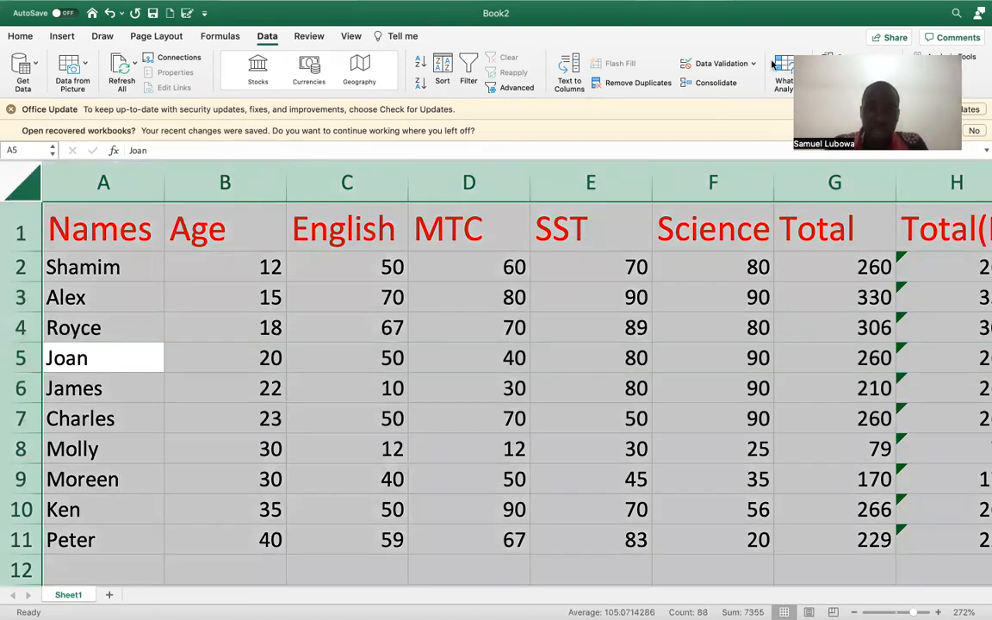
click(441, 67)
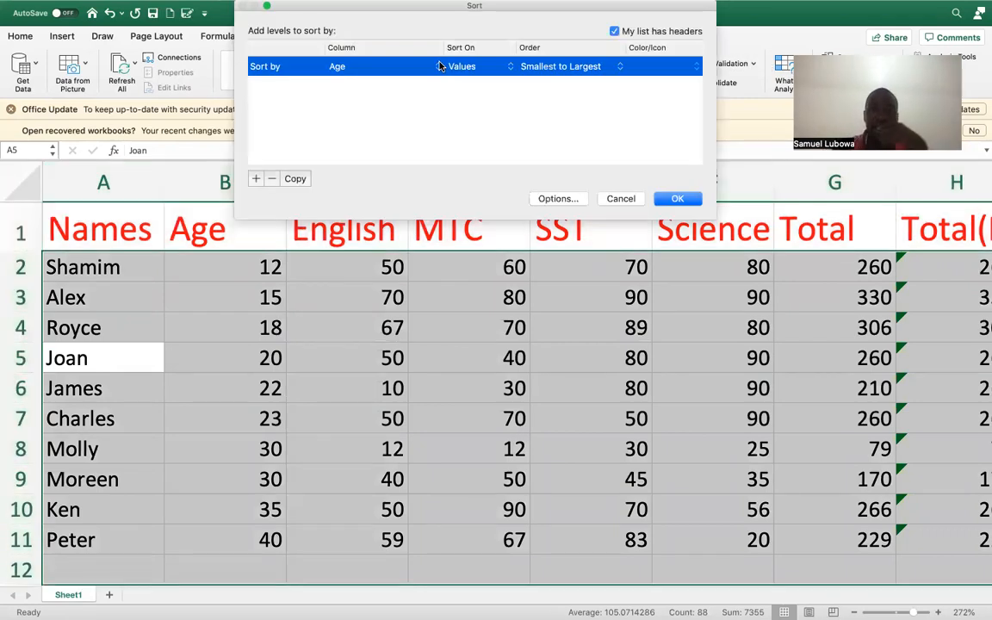
click(355, 67)
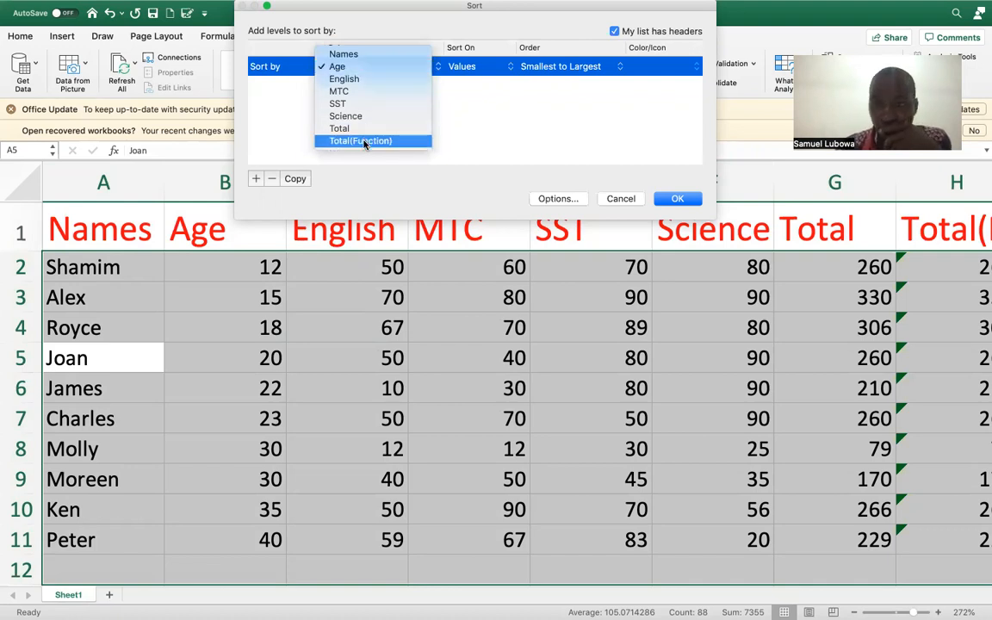
click(341, 129)
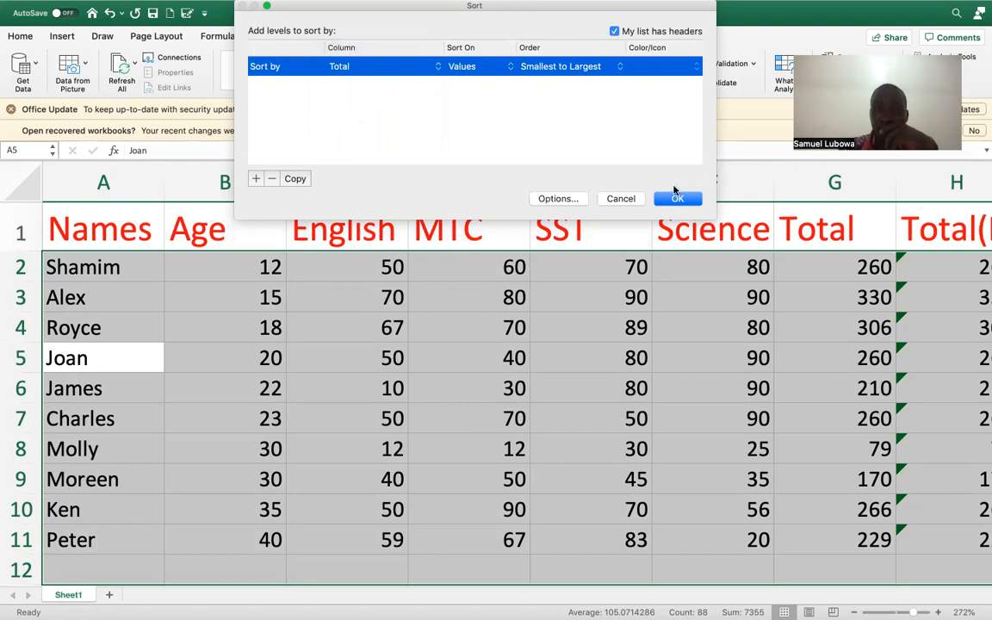
click(564, 68)
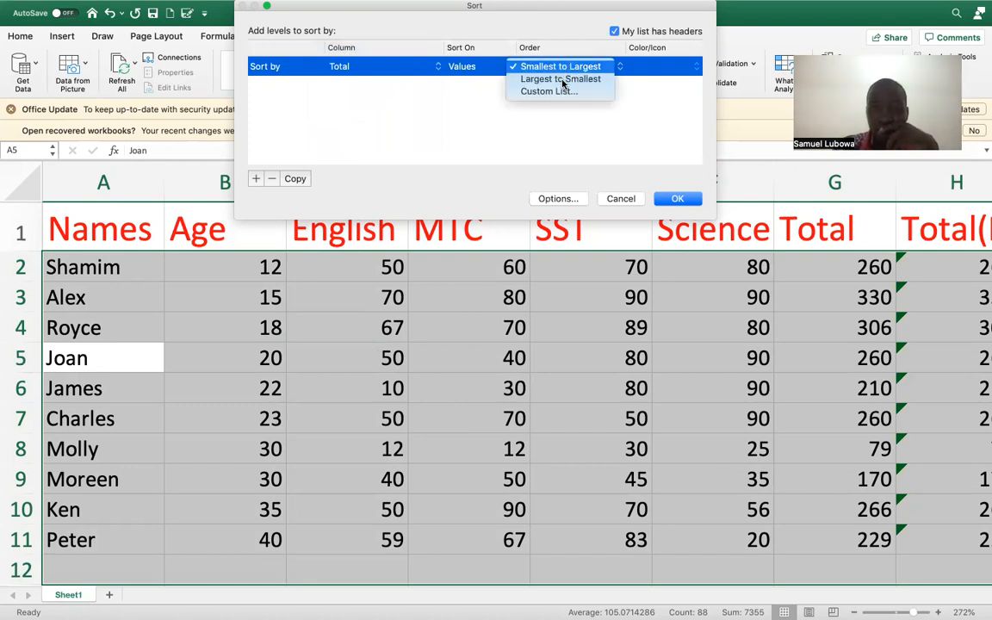
click(564, 79)
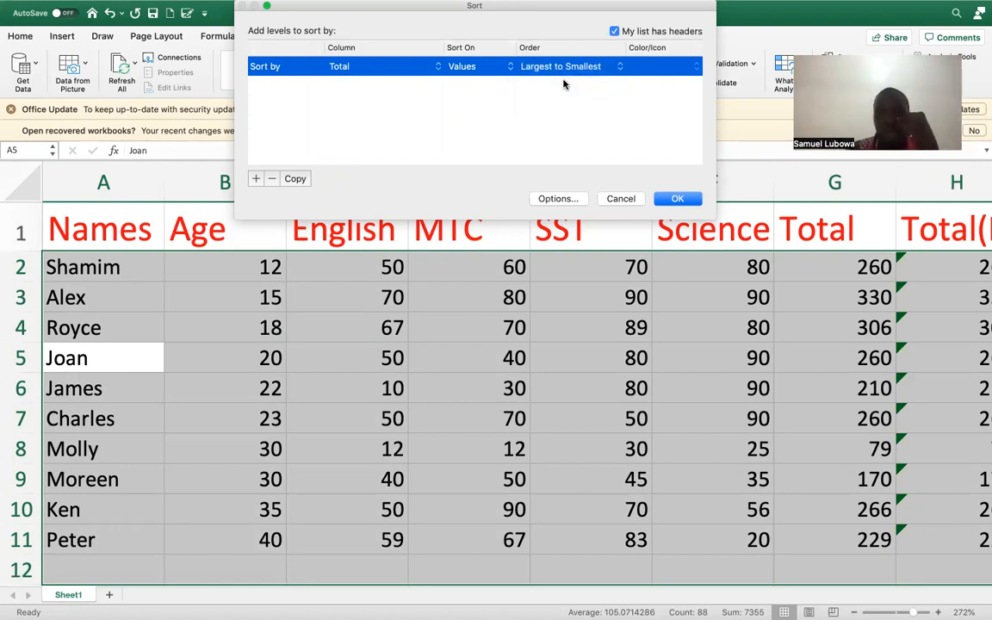
click(674, 199)
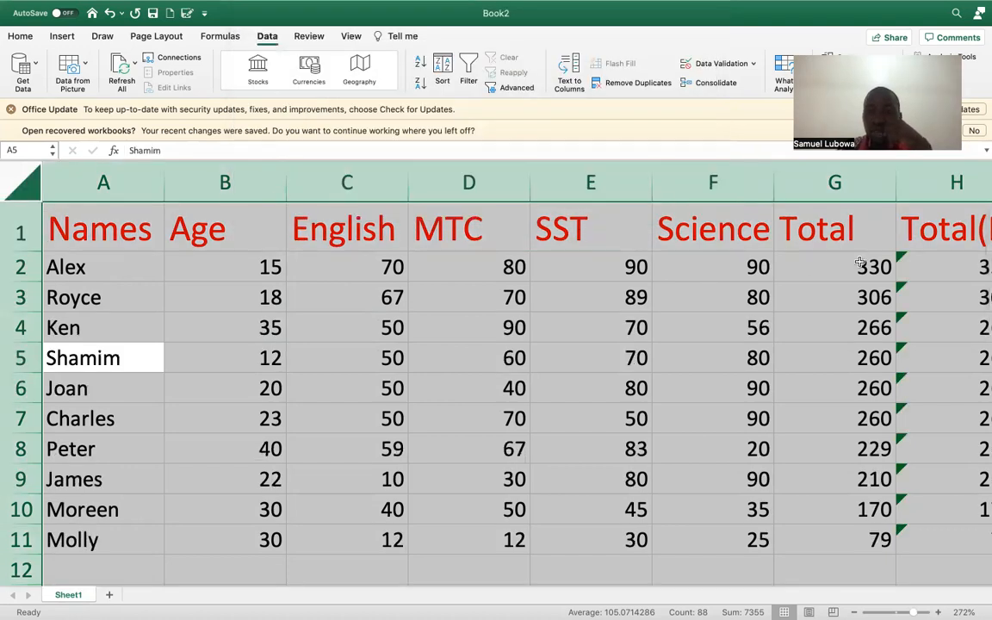
Examine the Total column from row 2 down to row 11, and compare it with the Total(Function) column beside it.
click(862, 267)
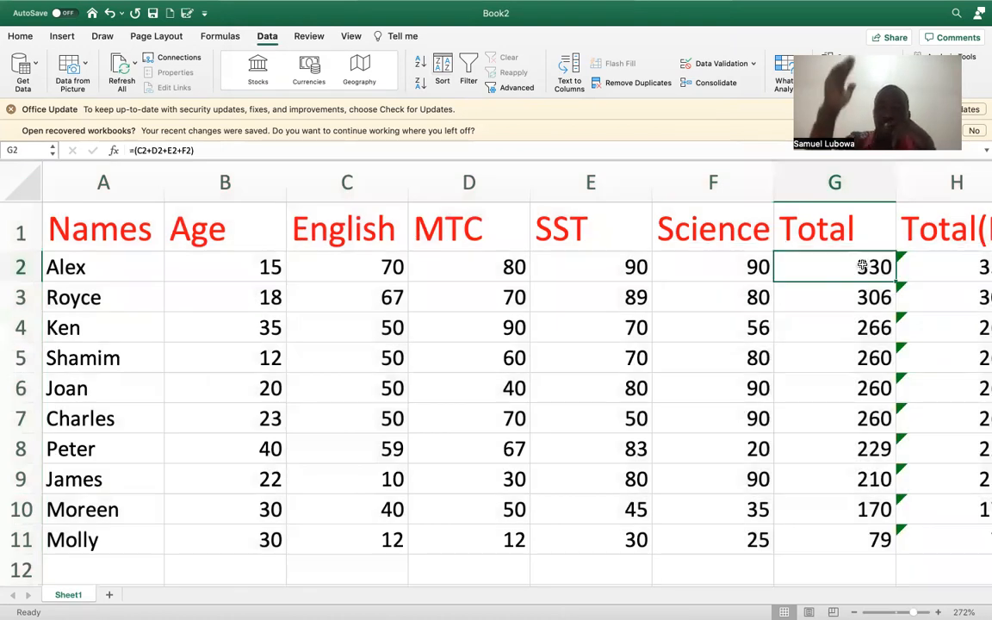
key(Down)
key(Down)
key(Down)
key(Down)
key(Down)
key(Down)
key(Down)
key(Down)
key(Down)
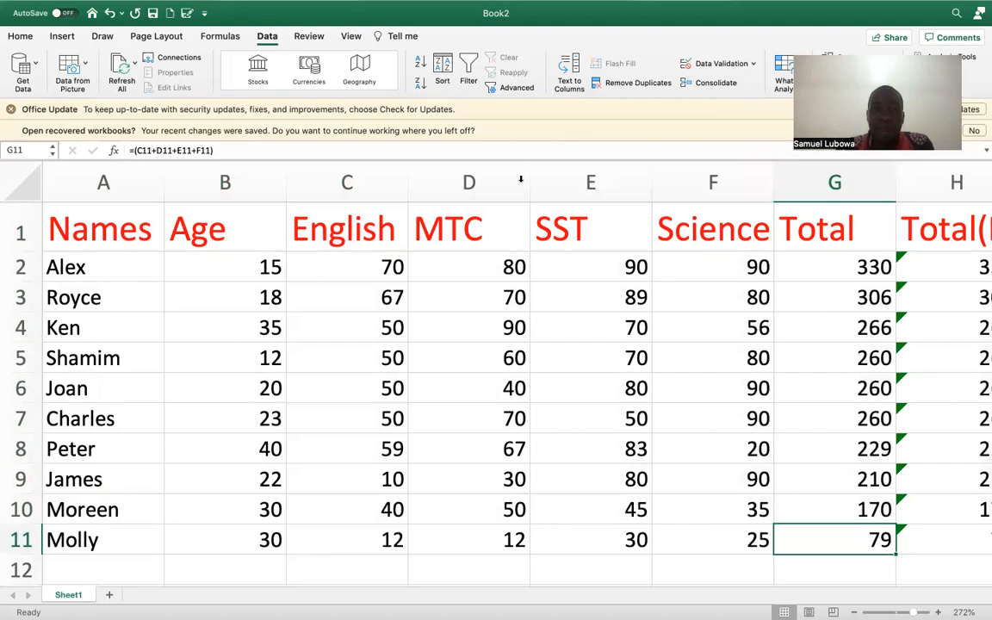
scroll(415, 276, down, 1)
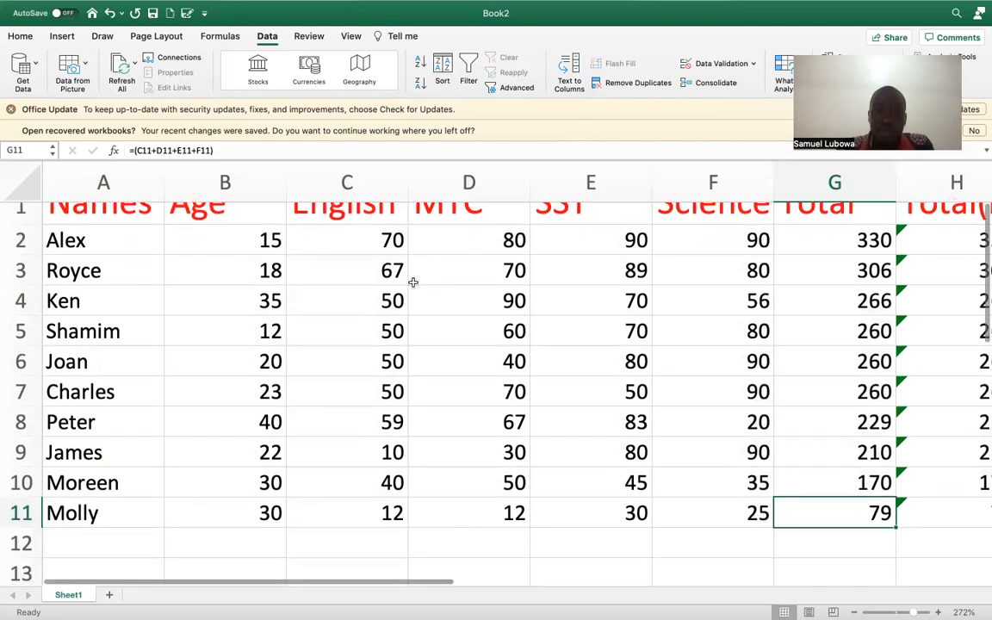
scroll(414, 282, up, 1)
scroll(414, 283, right, 10)
scroll(413, 282, down, 1)
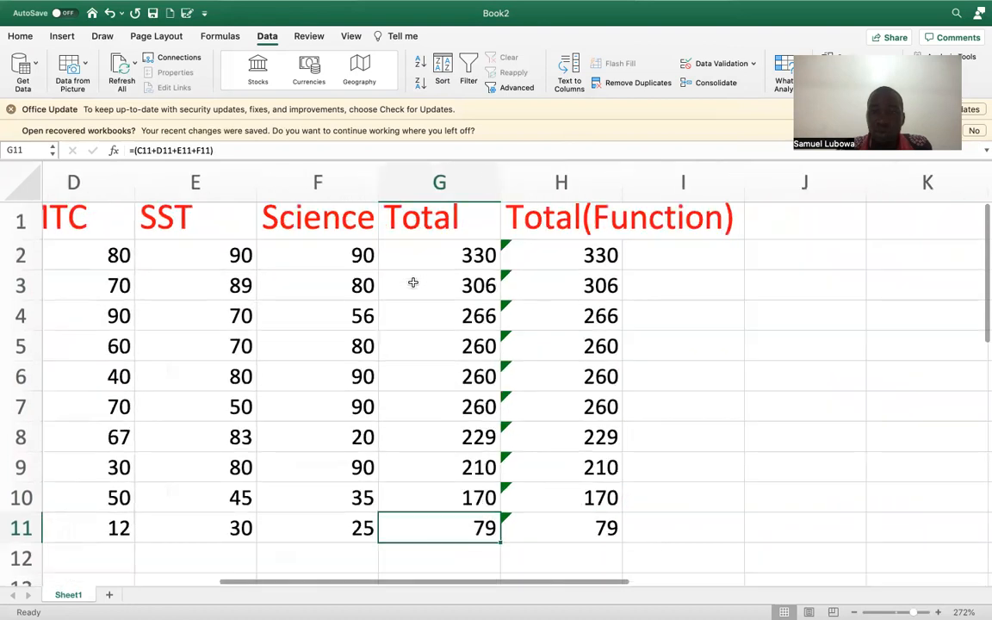
scroll(414, 282, right, 3)
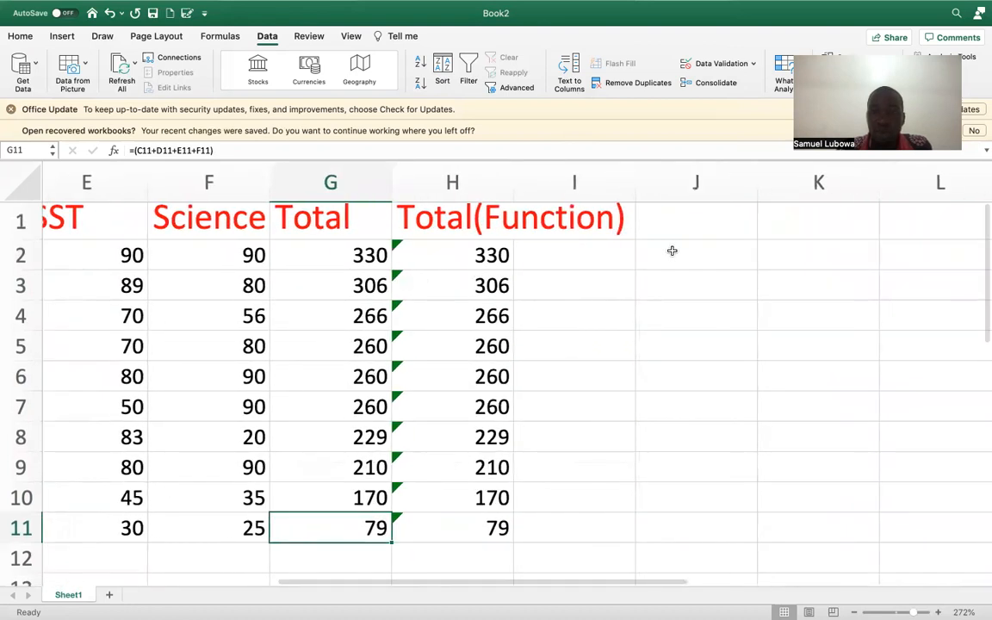
scroll(270, 290, left, 12)
scroll(271, 290, up, 1)
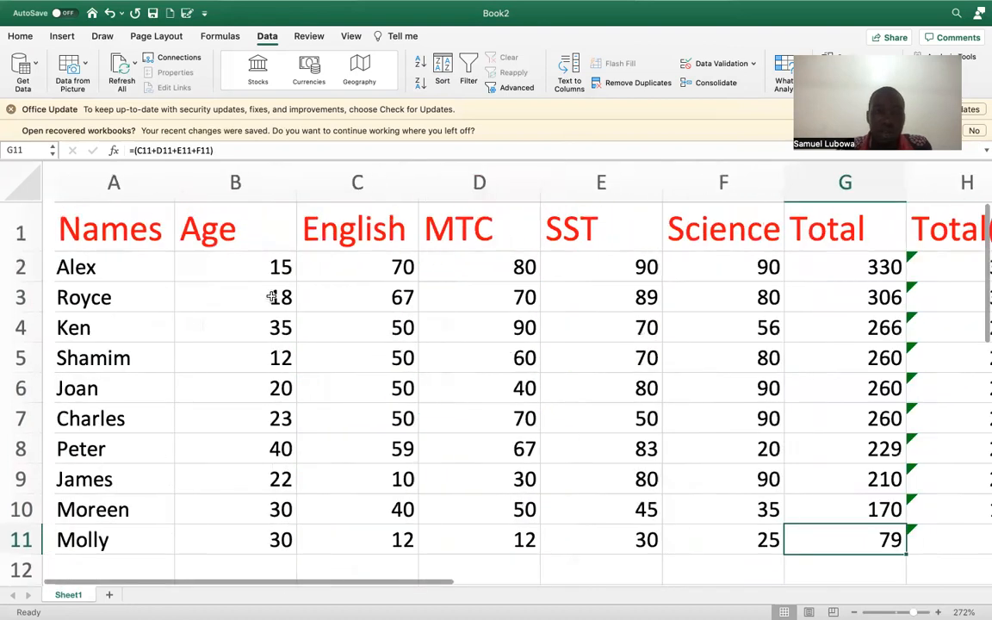
scroll(172, 292, left, 1)
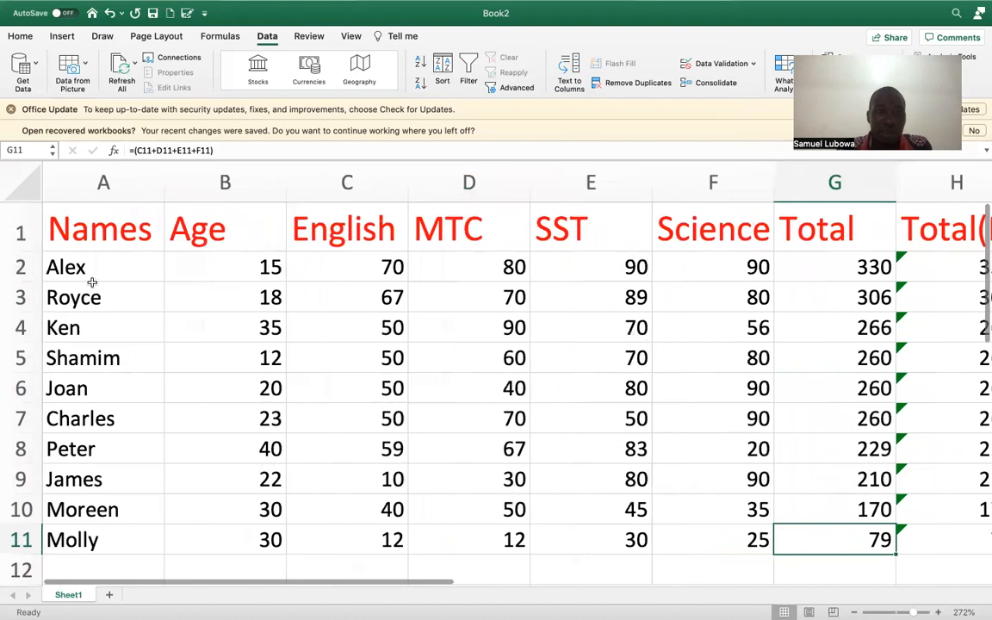
Insert a blank column before the Names column and head it "Nos." in A1.
click(85, 189)
right_click(85, 192)
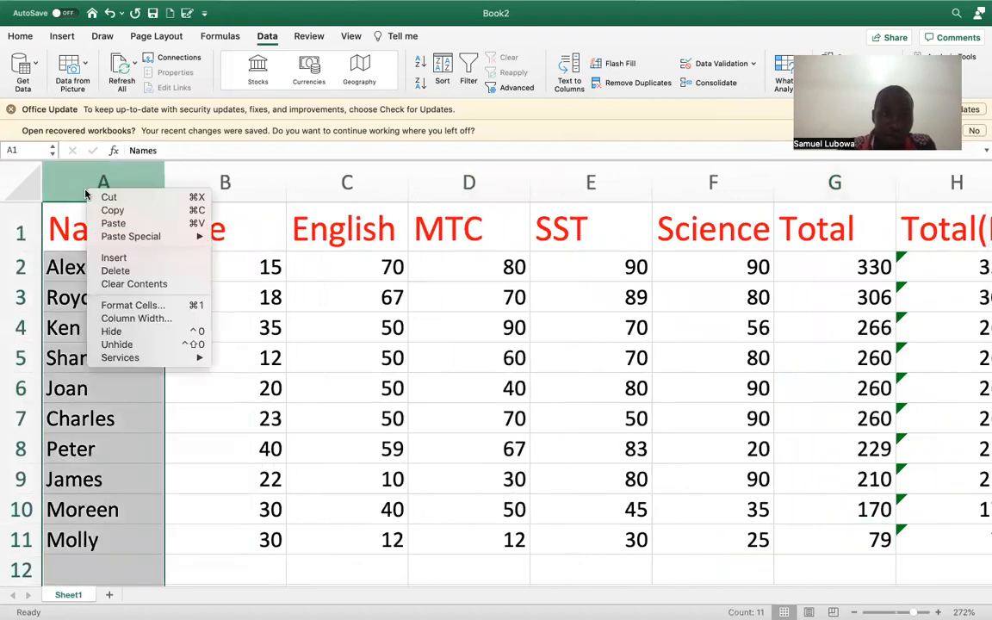
click(121, 257)
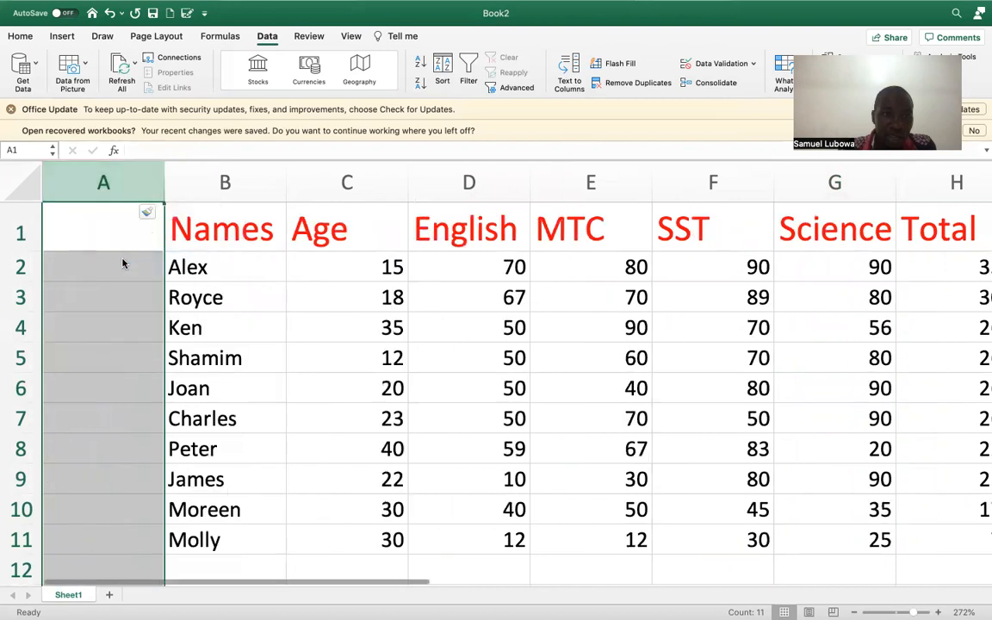
click(114, 229)
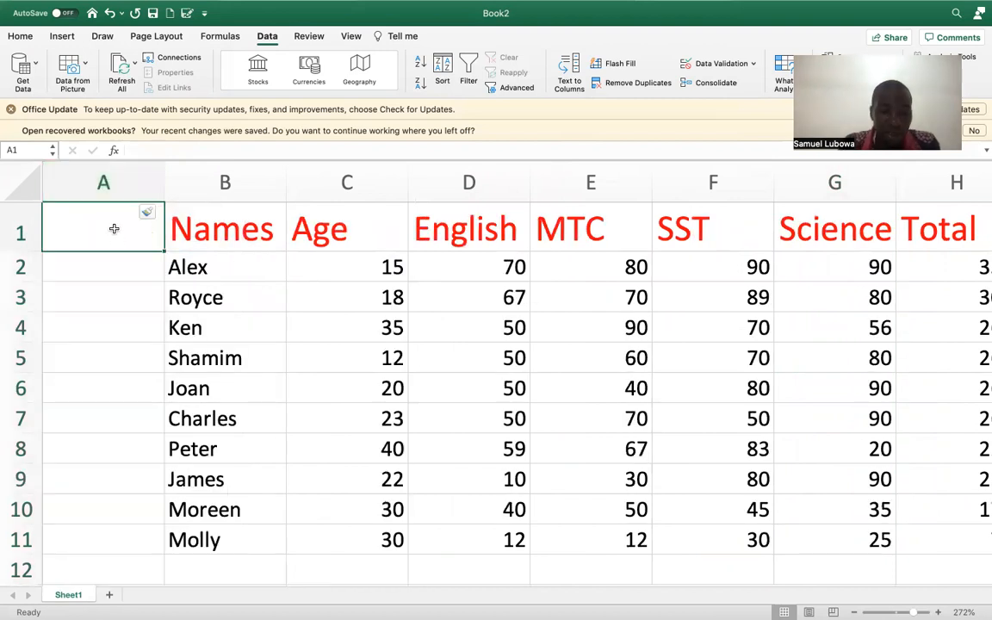
text(No)
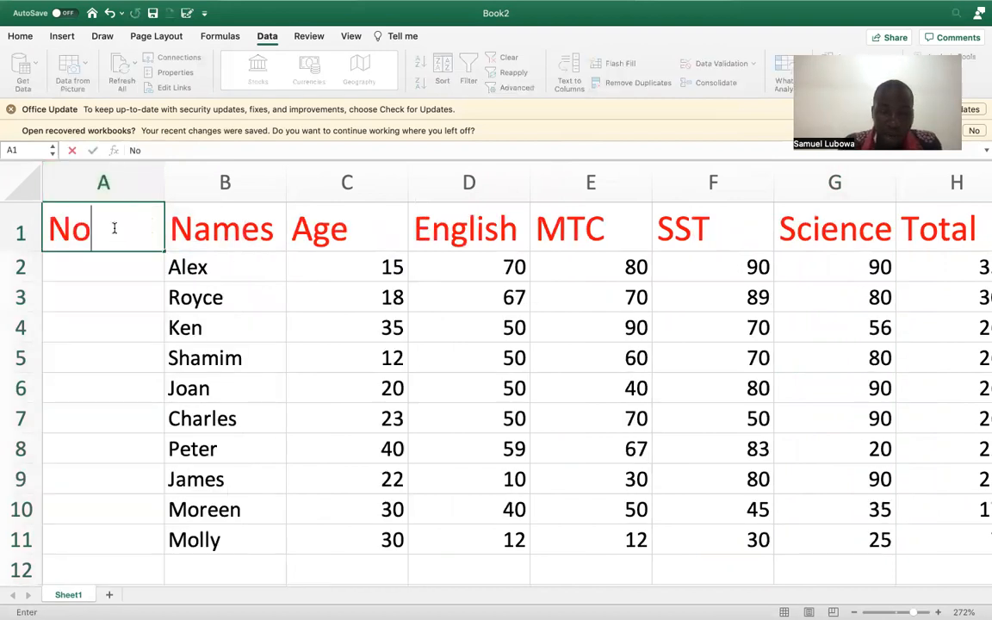
text(s.)
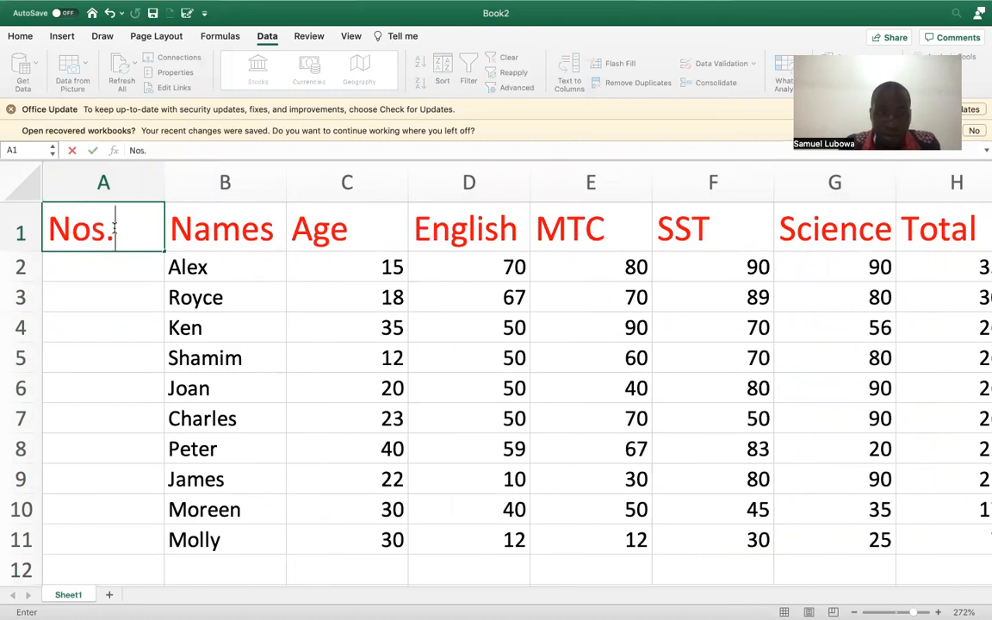
key(Return)
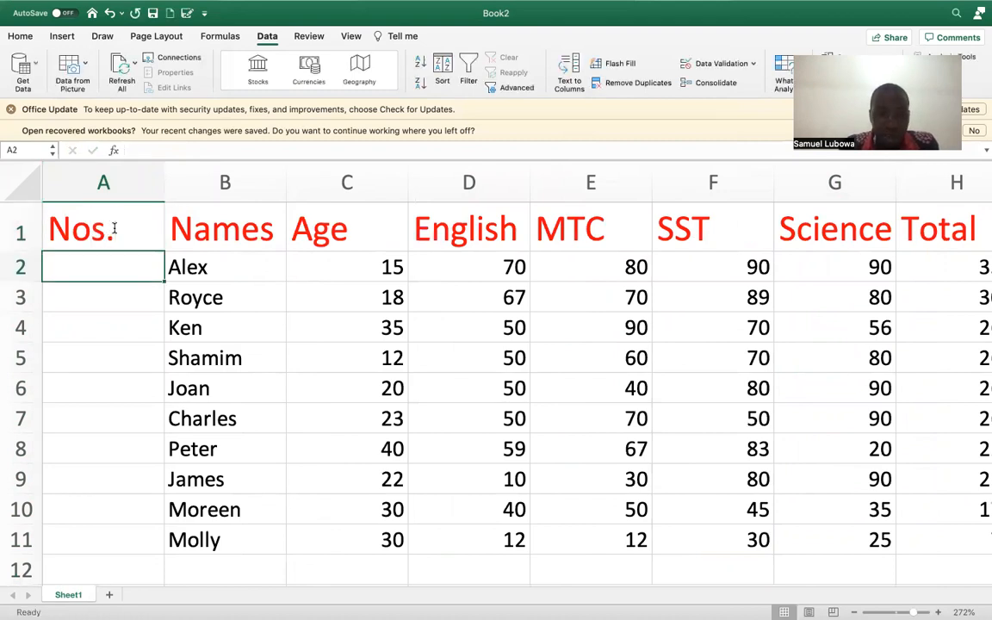
Number the first three pupils 1, 2 and 3 in A2 to A4, and extend the series down column A to 414.
text(1)
key(Return)
text(2)
key(Return)
text(3)
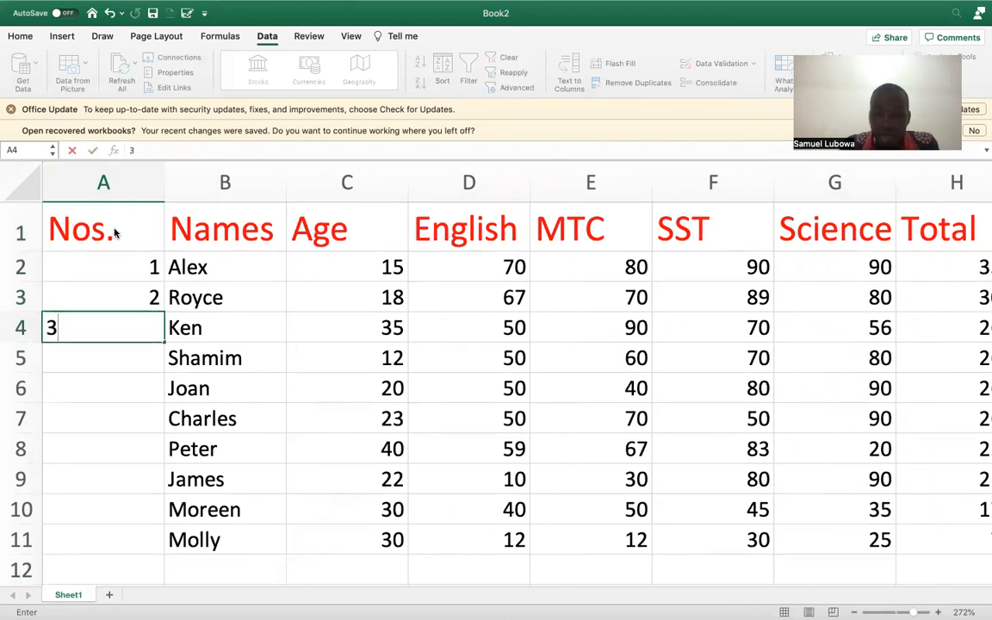
key(Return)
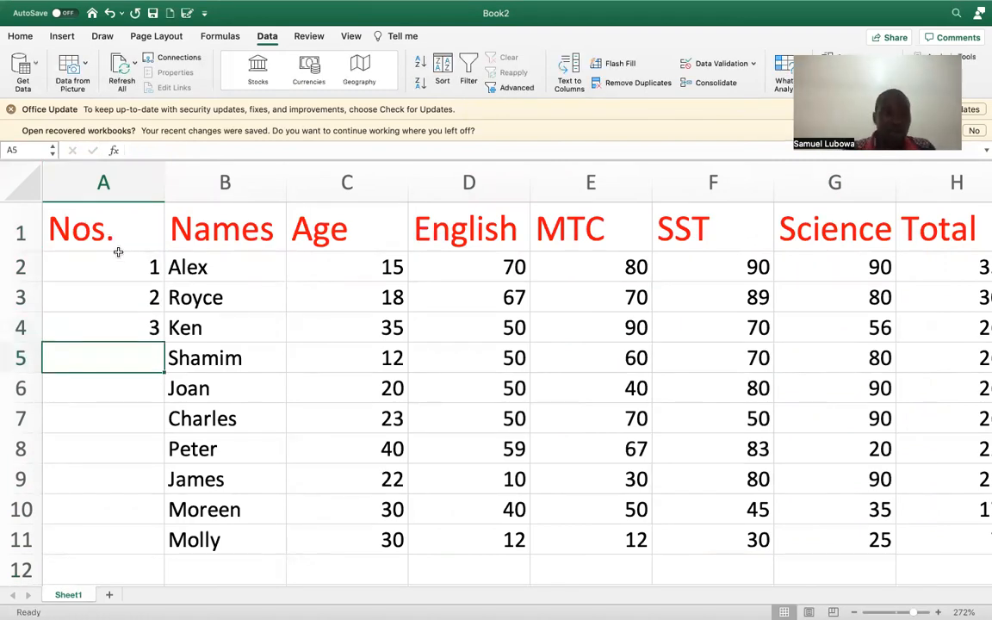
click(118, 263)
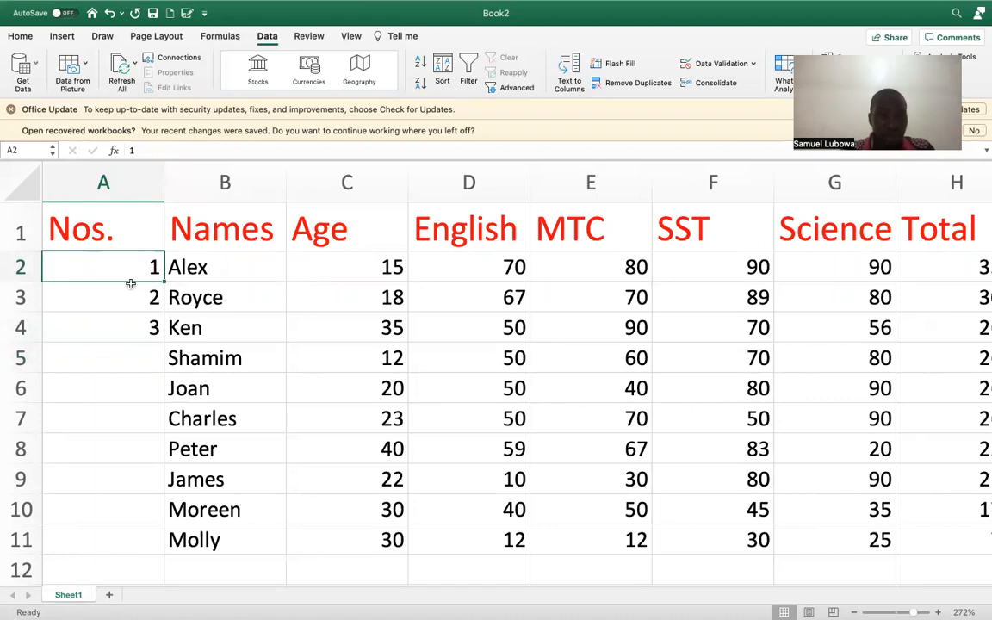
drag(111, 259, 158, 560)
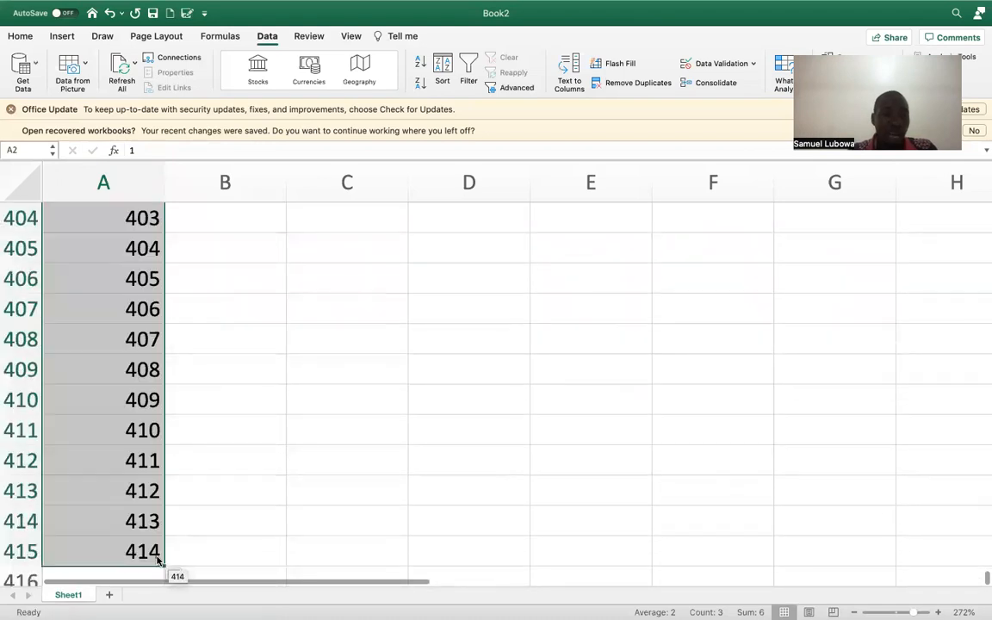
Examine the filled number series in column A, from its lower end back up to the pupil rows.
scroll(121, 419, up, 3)
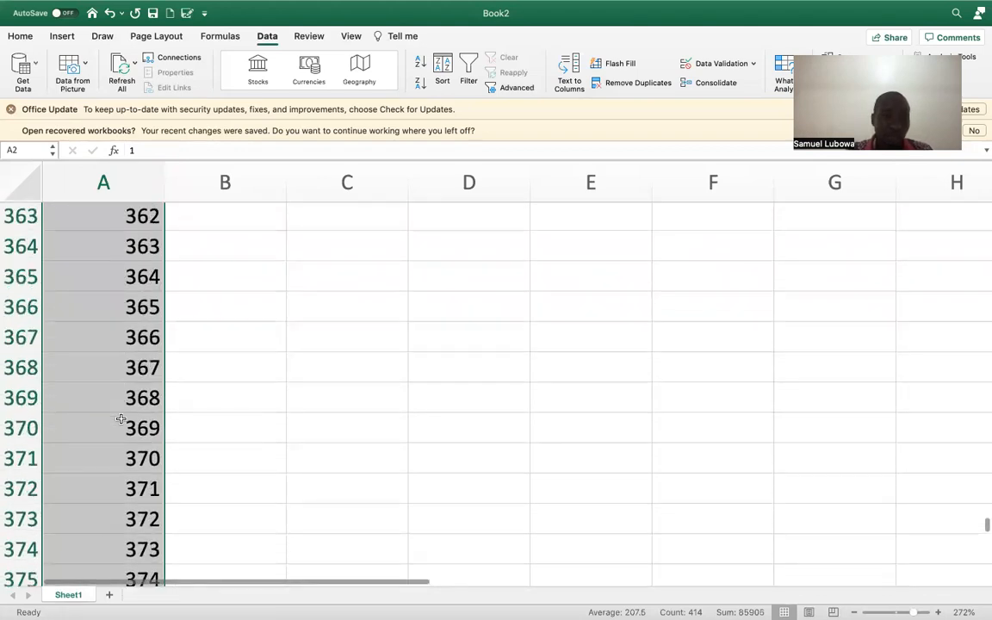
scroll(121, 419, up, 1)
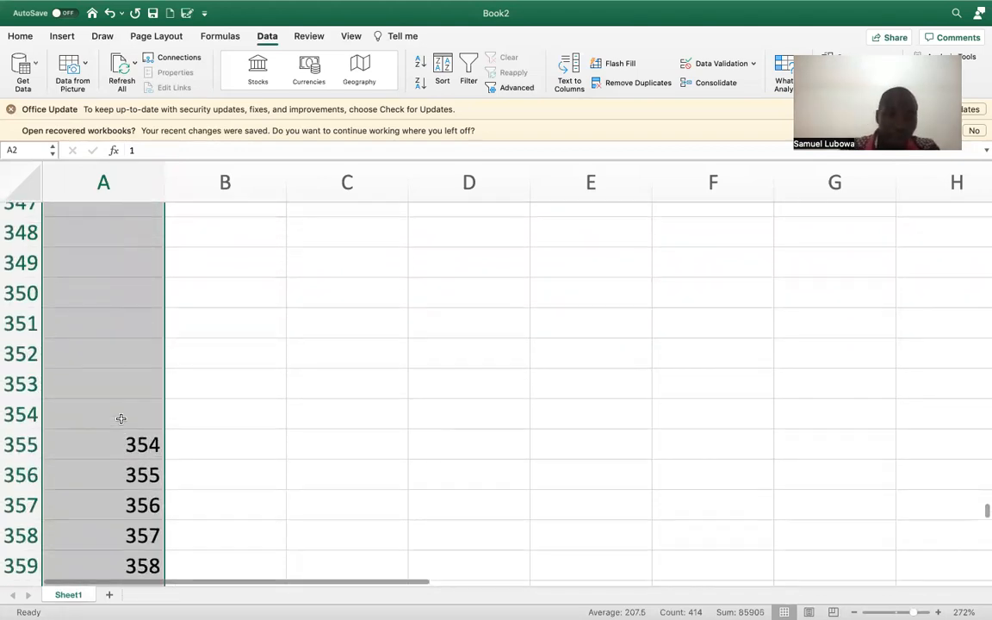
scroll(120, 419, up, 10)
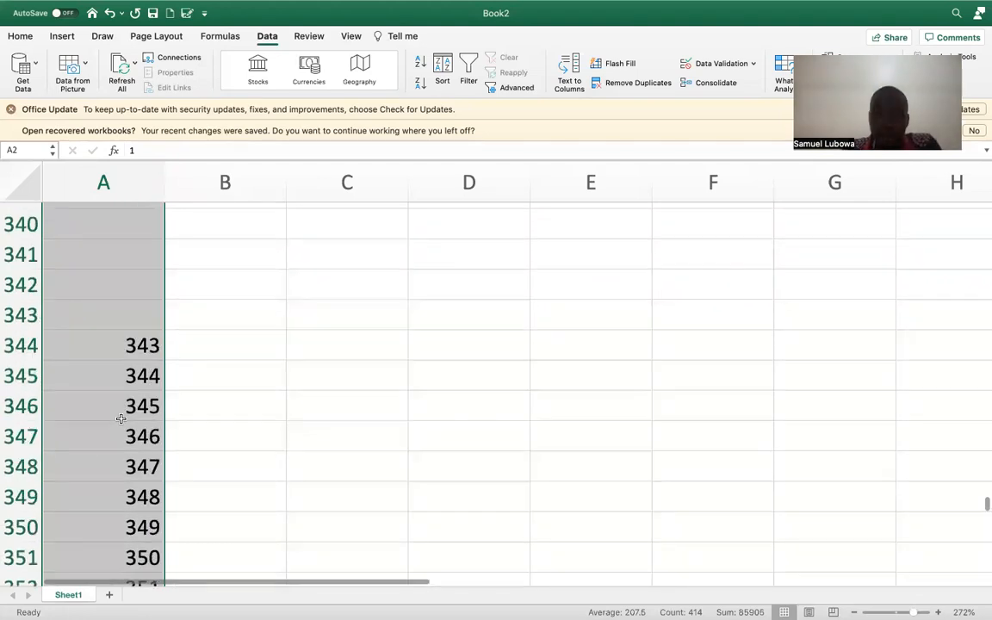
scroll(120, 418, up, 20)
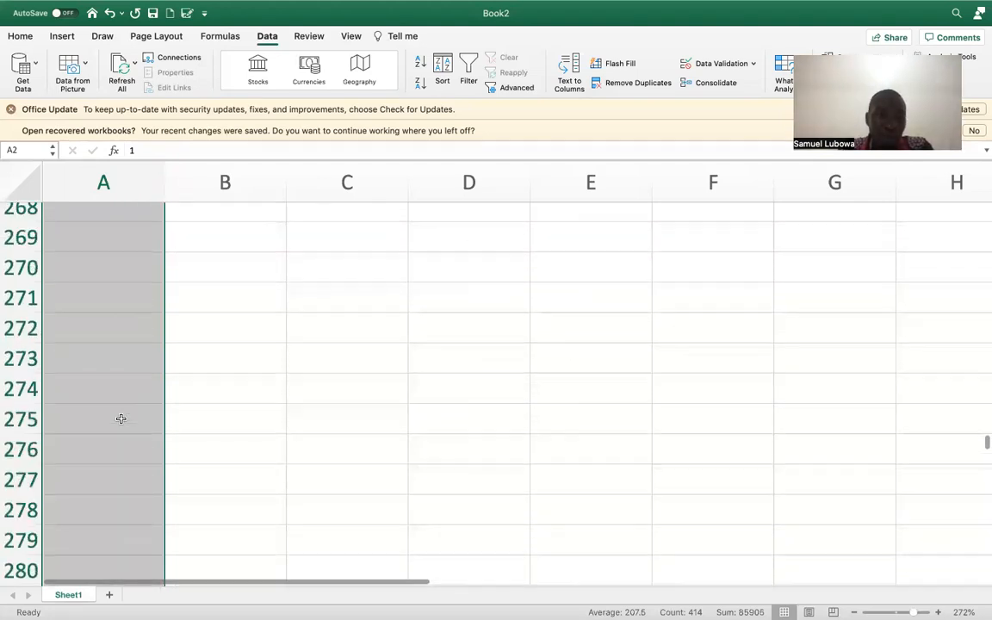
scroll(121, 419, up, 8)
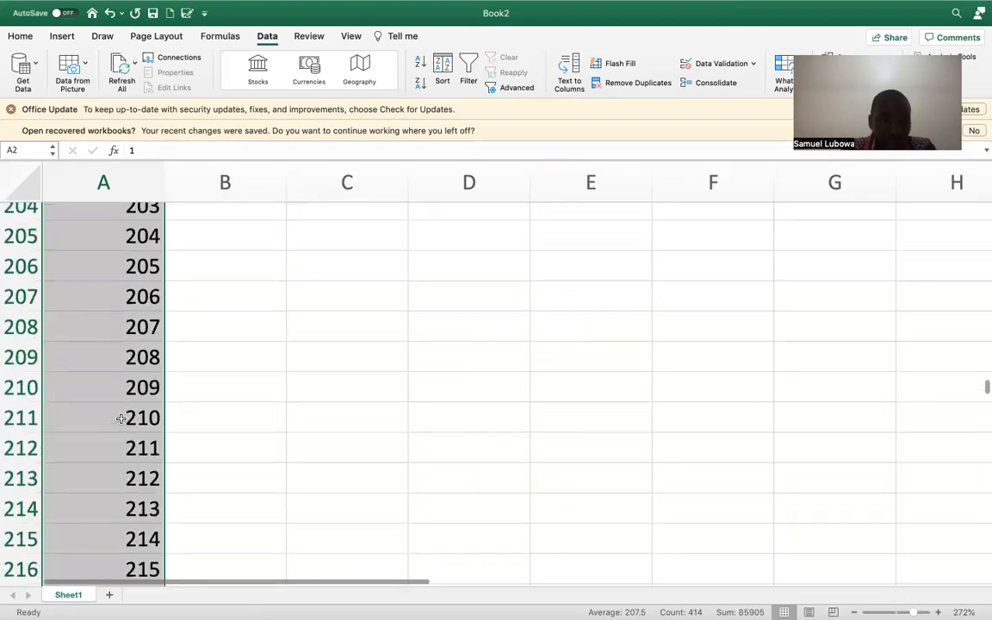
scroll(121, 418, up, 20)
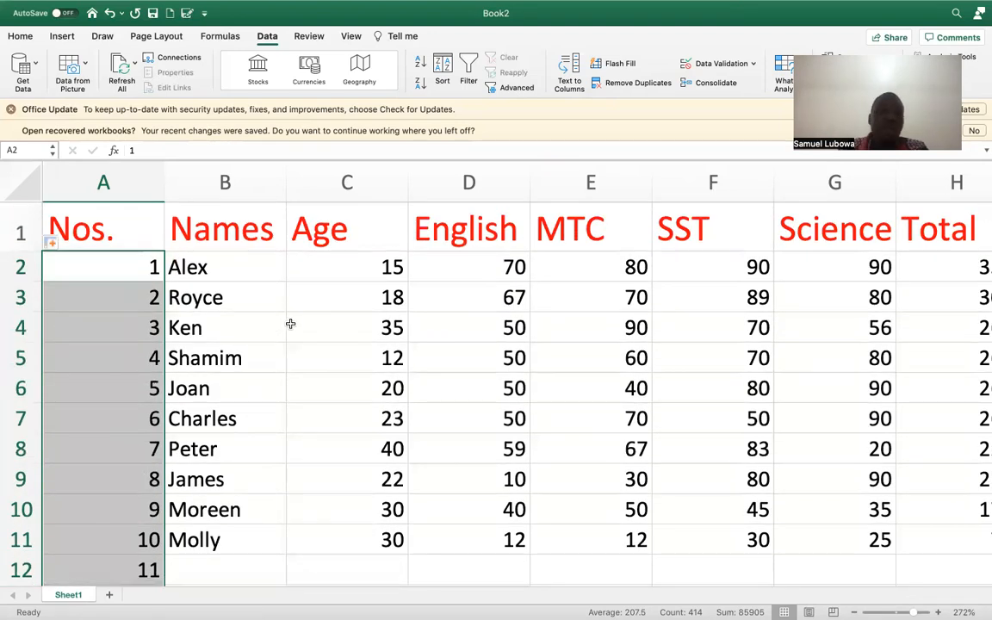
scroll(290, 324, down, 10)
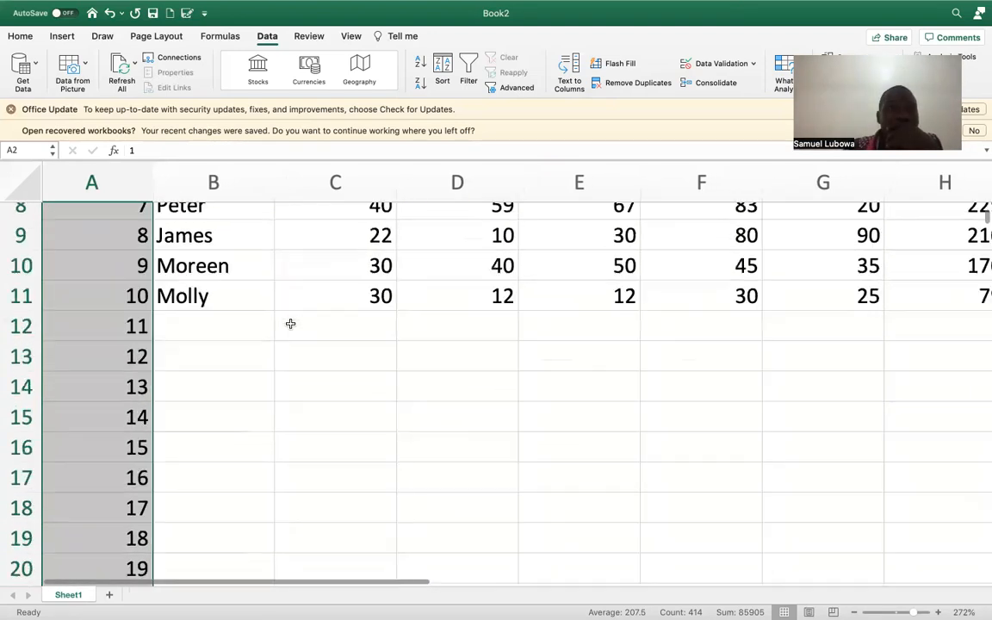
click(20, 36)
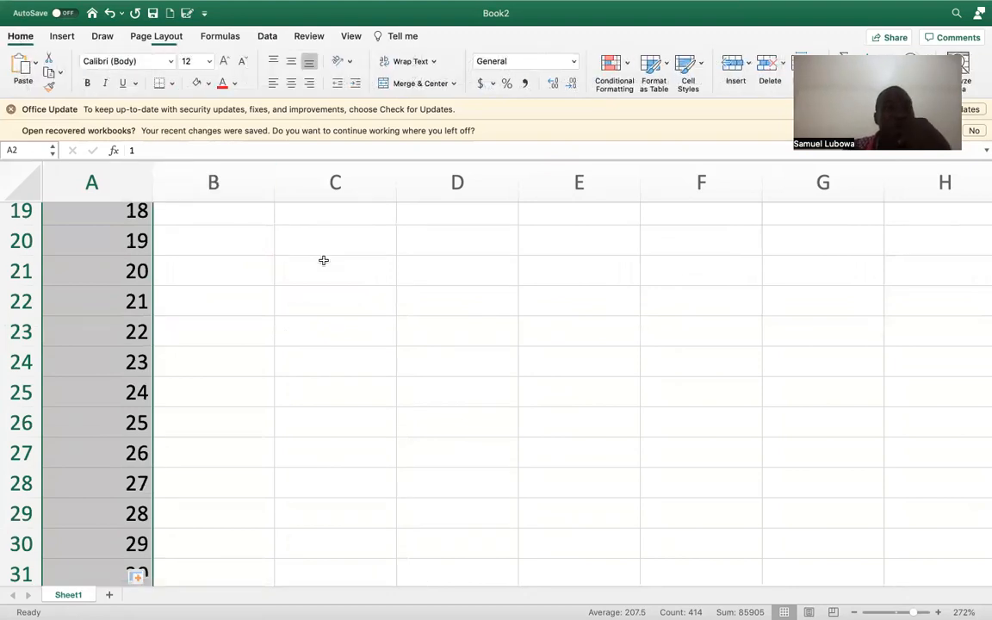
scroll(323, 260, up, 10)
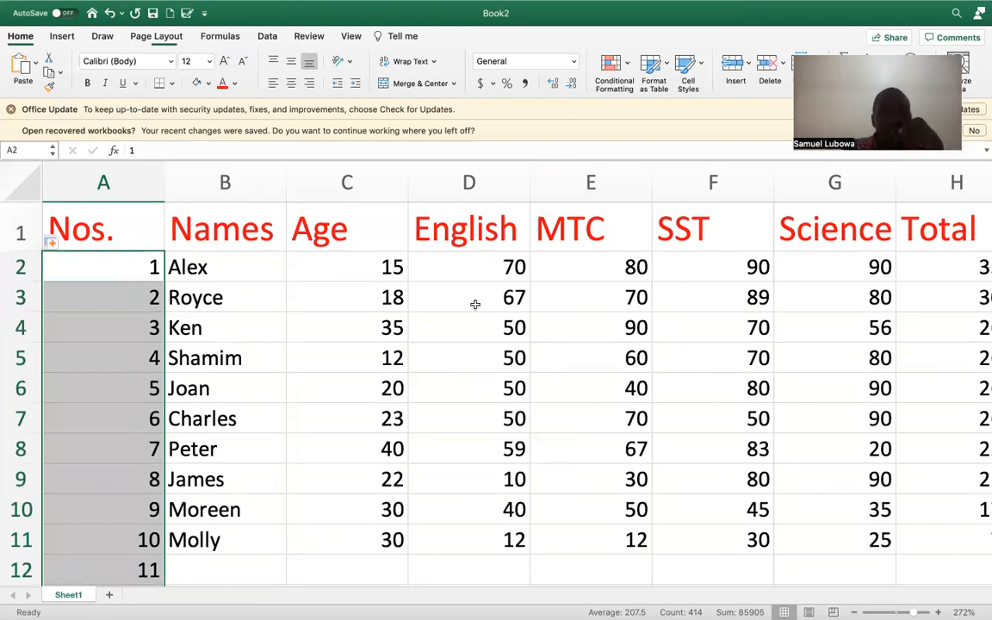
Insert a blank row above the table's header row.
click(10, 225)
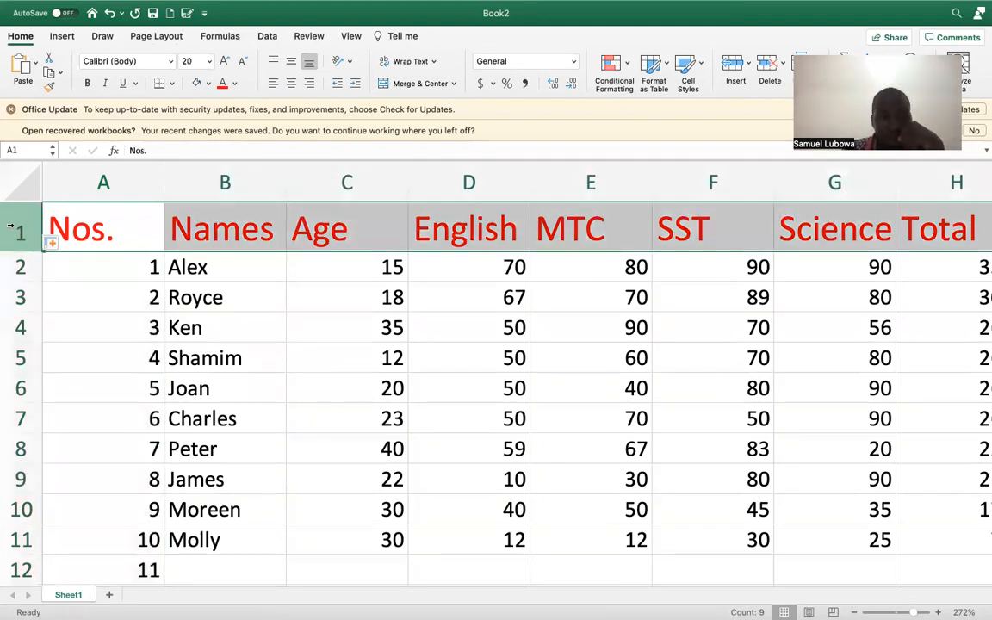
right_click(12, 229)
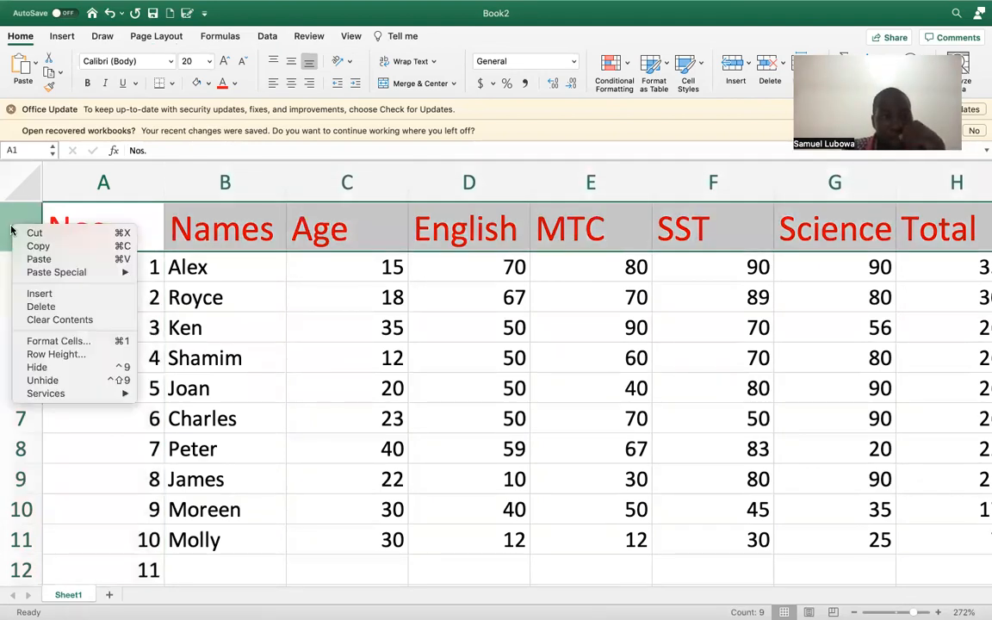
click(79, 297)
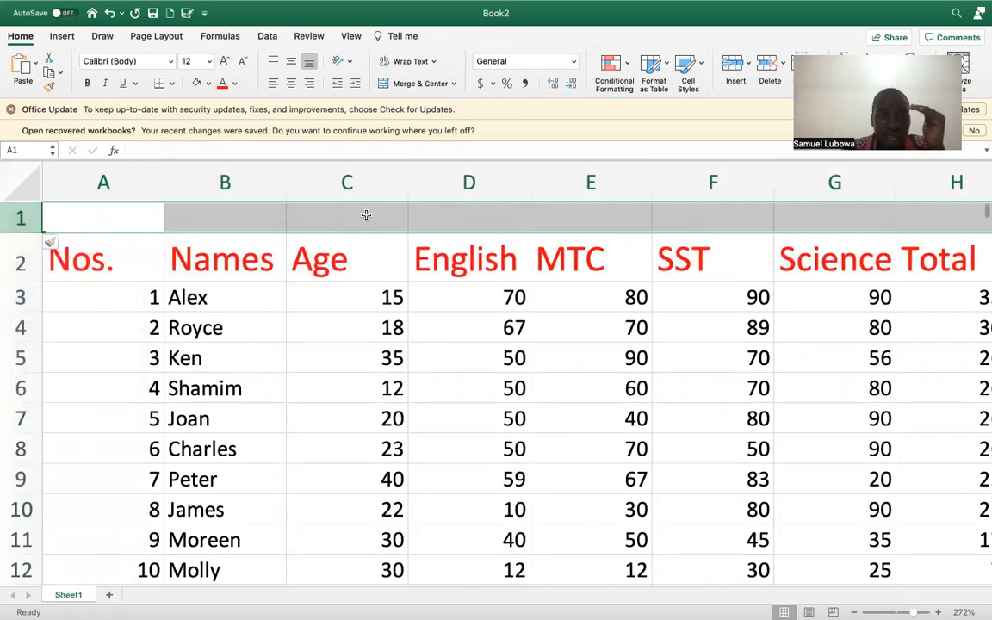
Enter the title "Uganda Martyrs University" in cell C1 of the blank row.
click(381, 217)
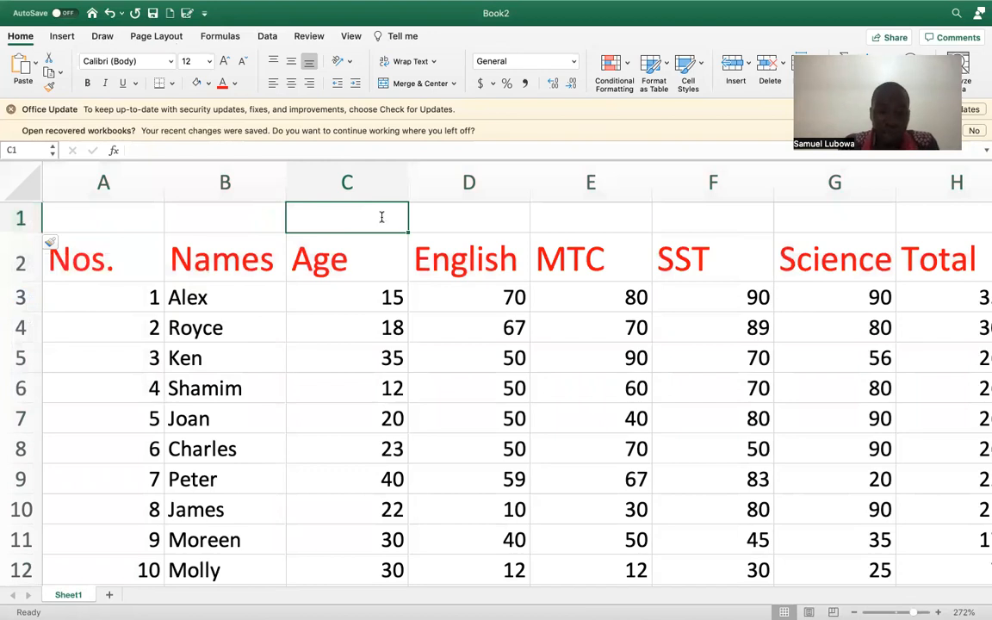
text(Uganda M)
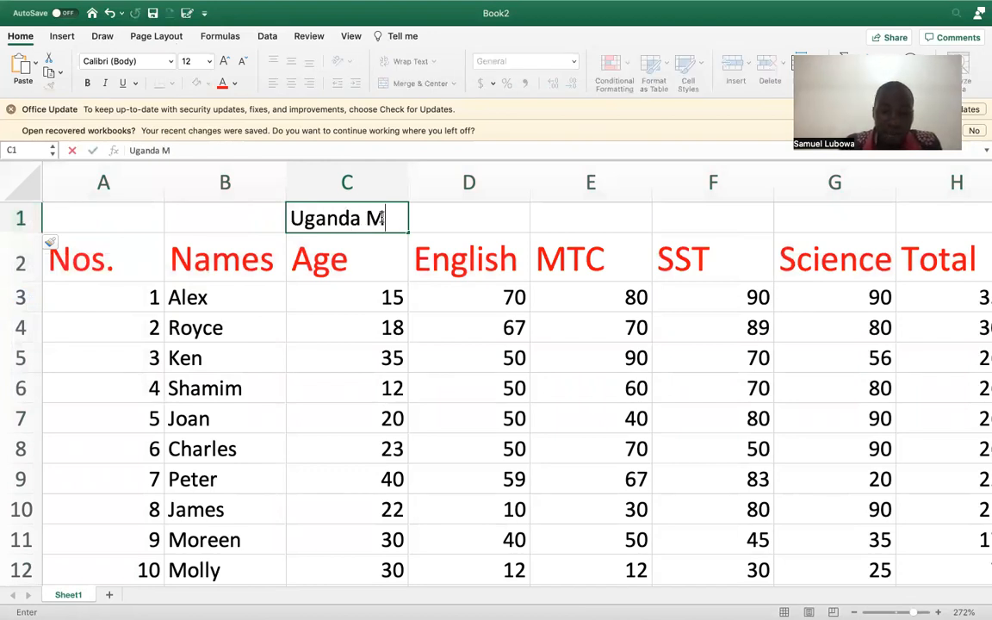
text(artyrs )
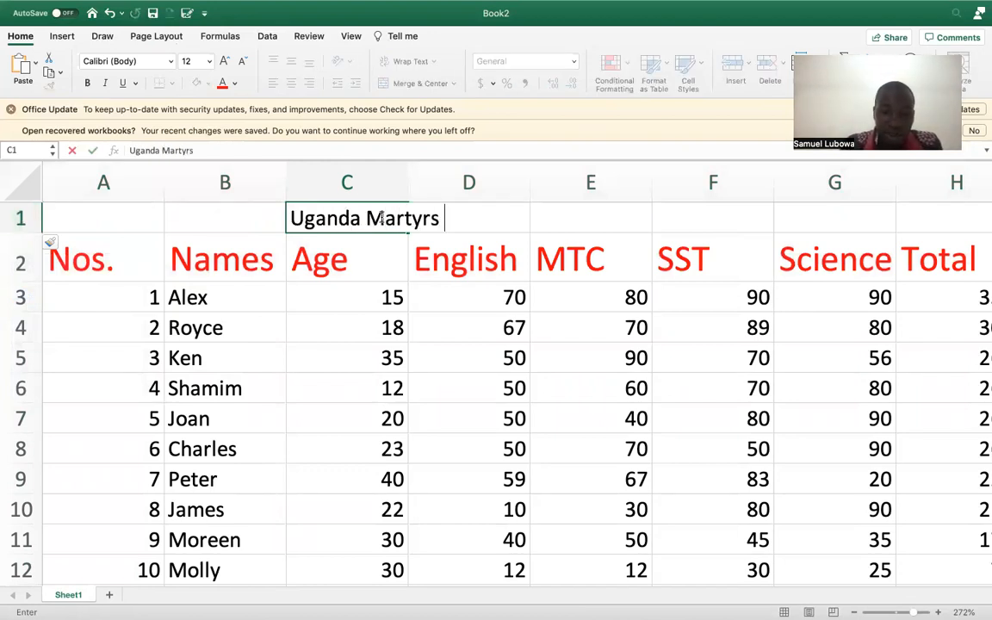
text(University)
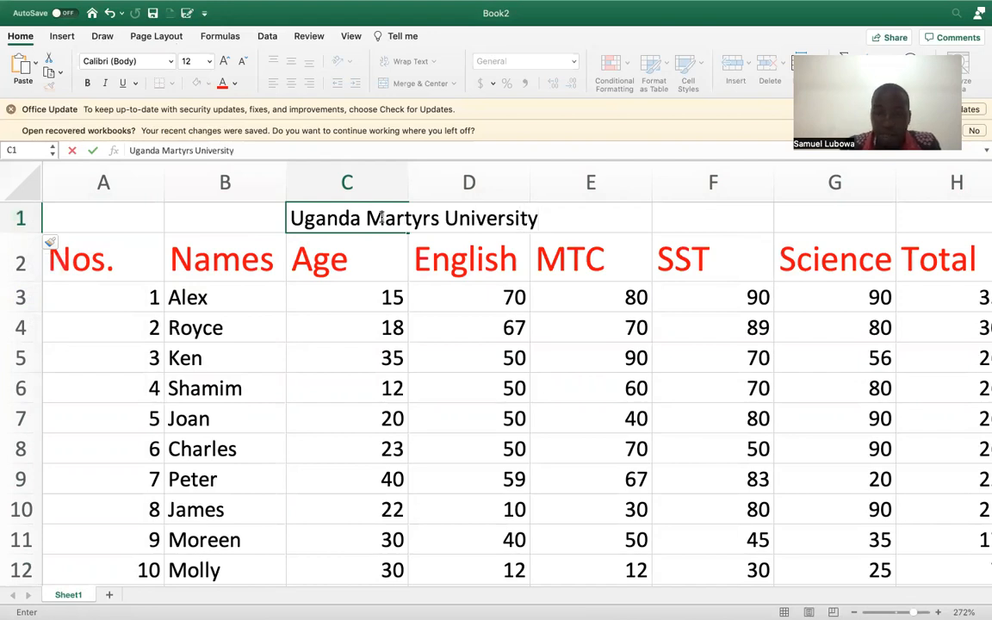
key(Return)
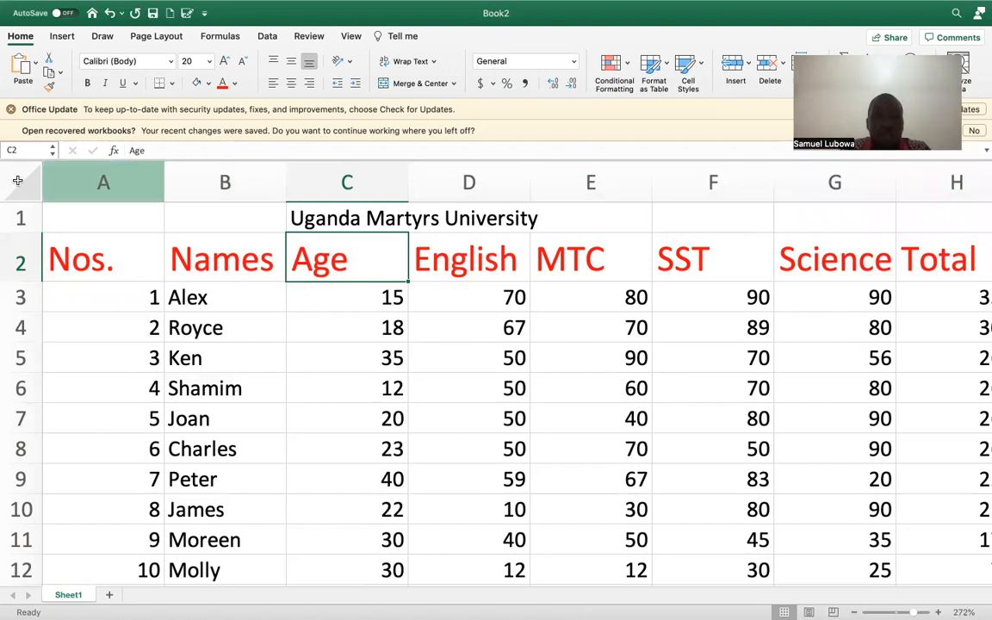
Merge and center the title across B1 to F1 and colour its text gold.
drag(261, 217, 719, 229)
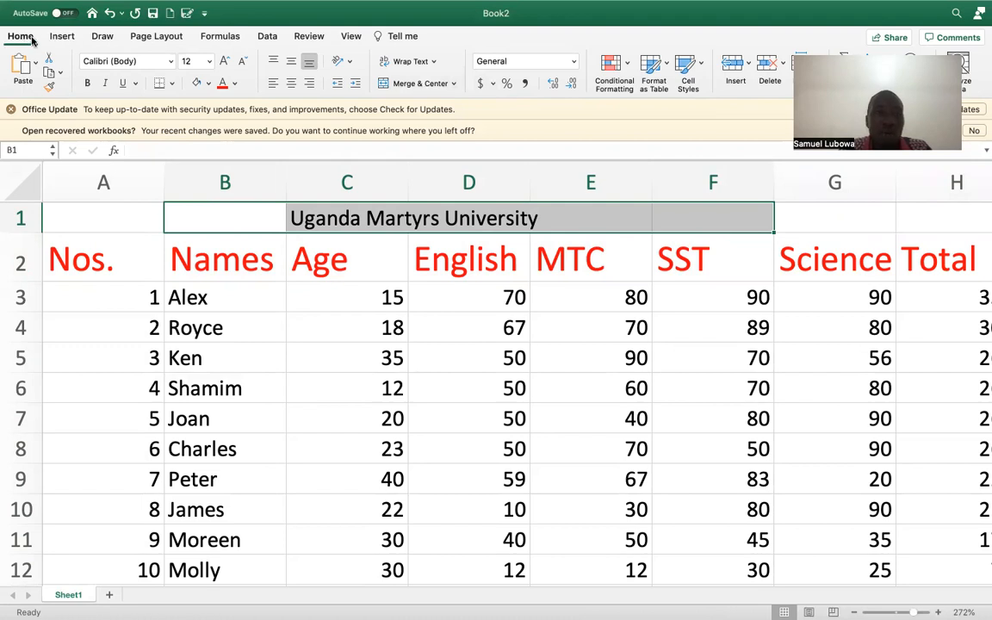
click(402, 87)
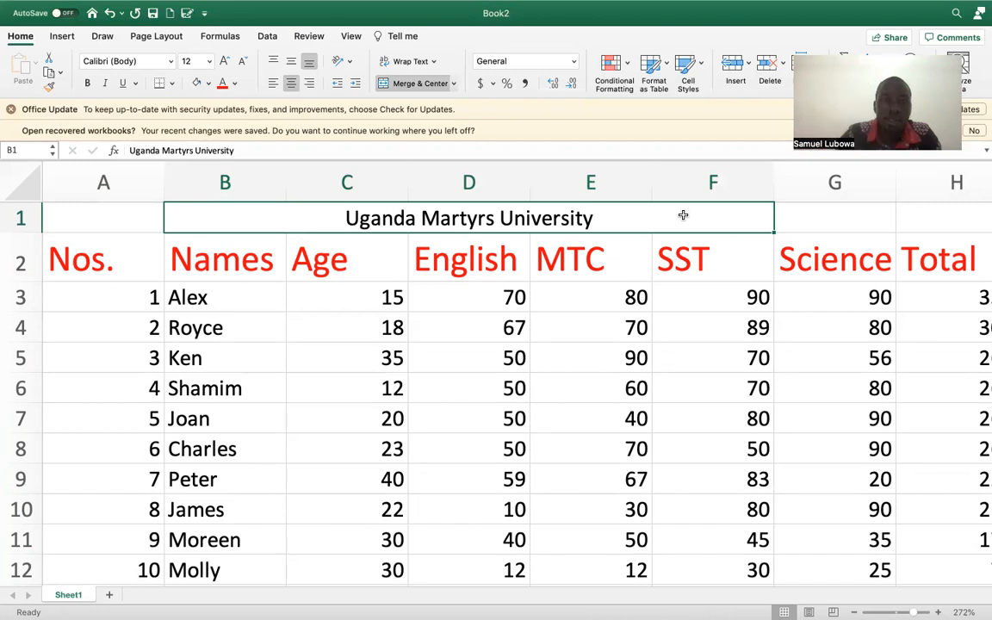
click(233, 83)
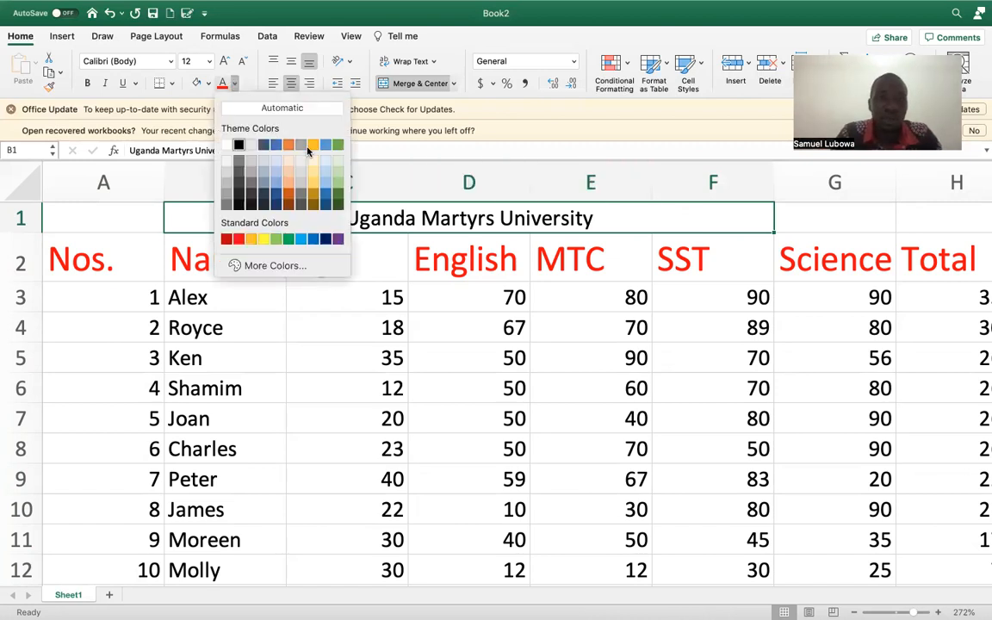
click(312, 148)
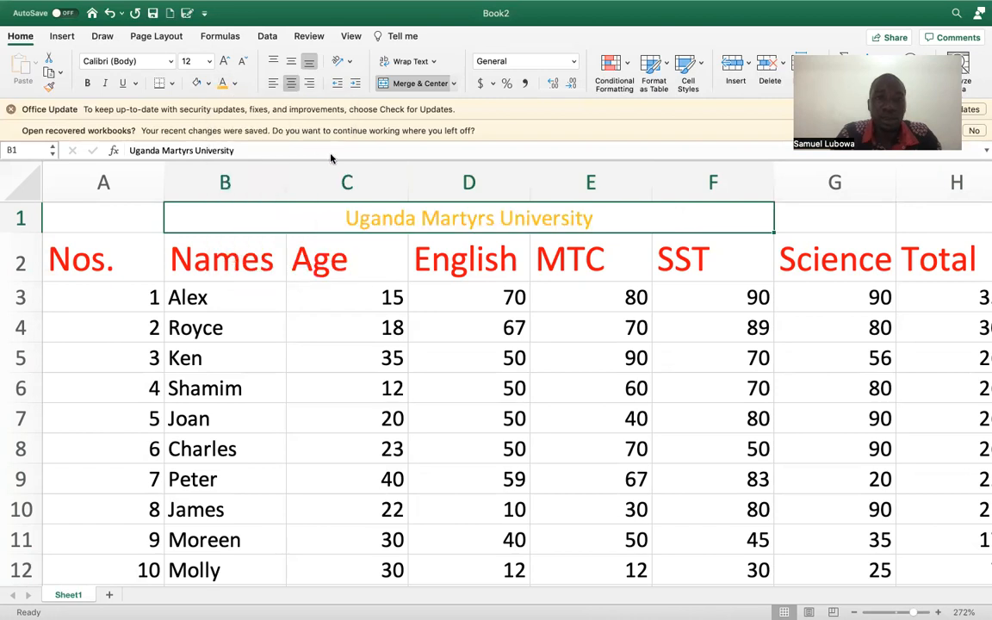
Try the merged title at font size 36 and at 30.
click(208, 62)
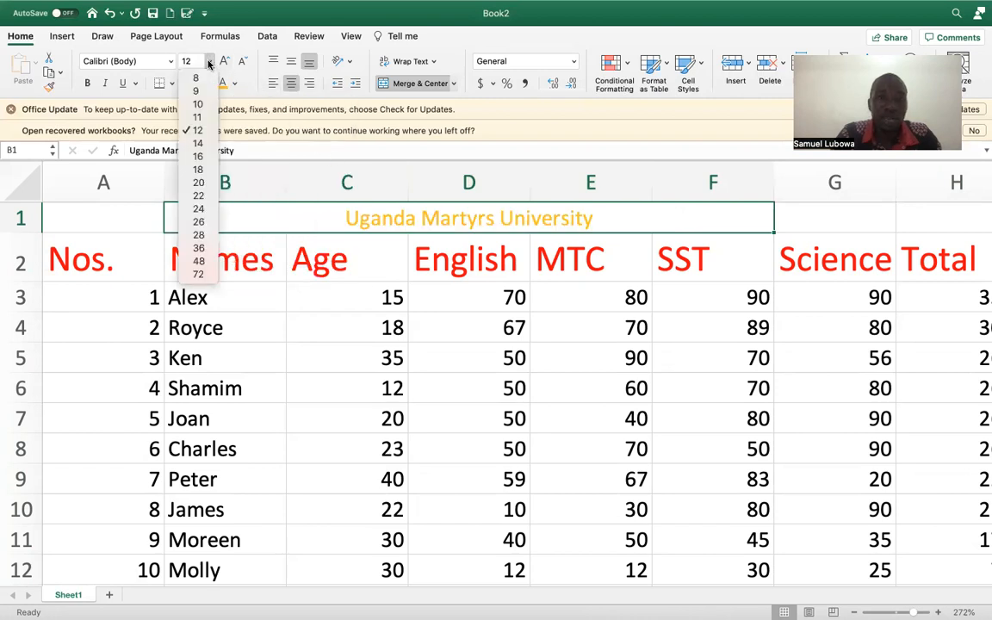
click(198, 247)
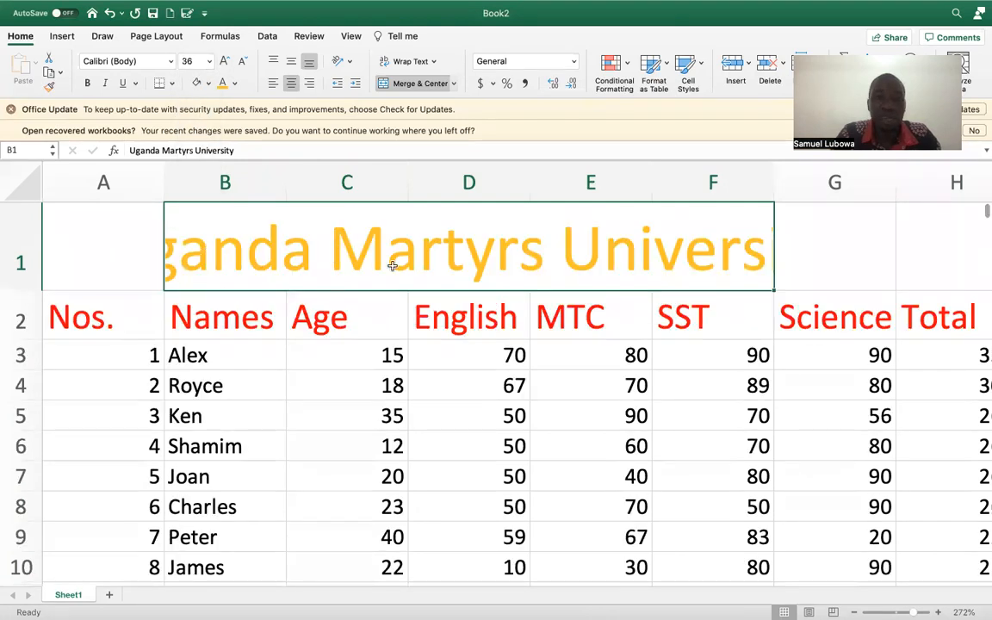
click(179, 61)
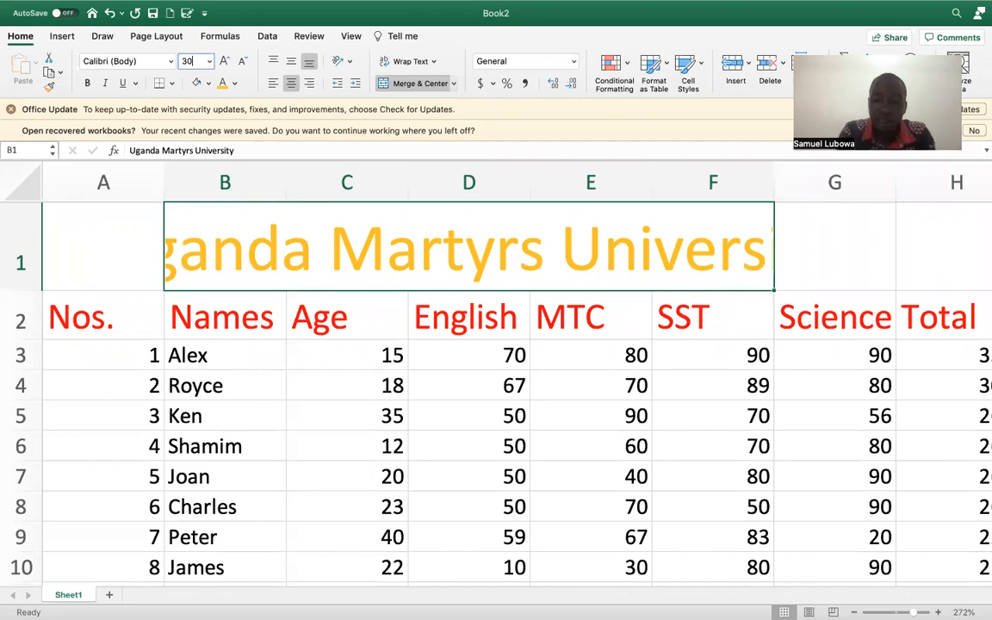
text(30)
key(Return)
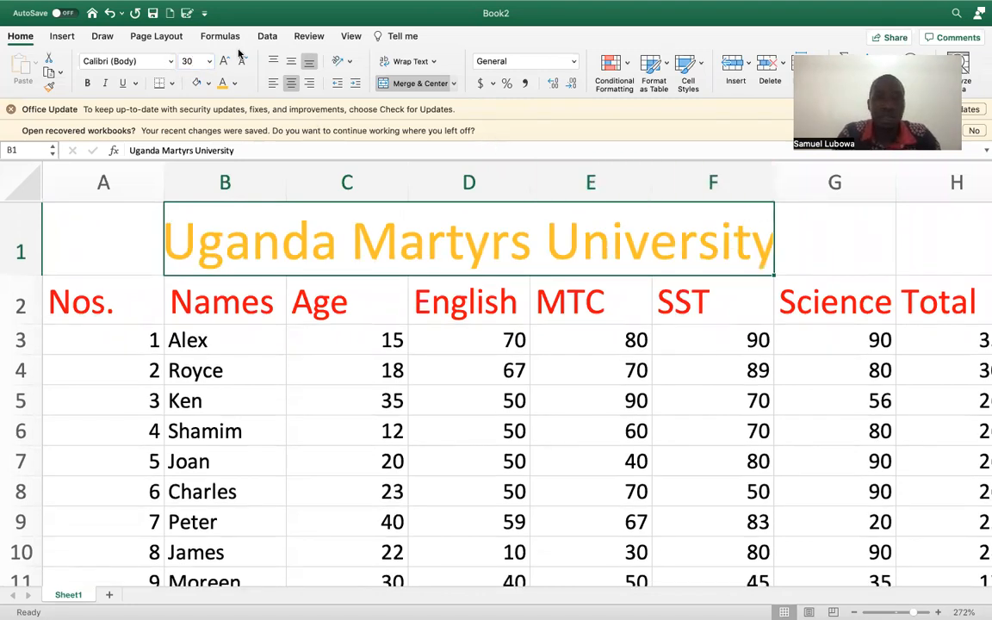
Set the font size of the "Uganda Martyrs University" title to 28 and deselect it.
click(192, 61)
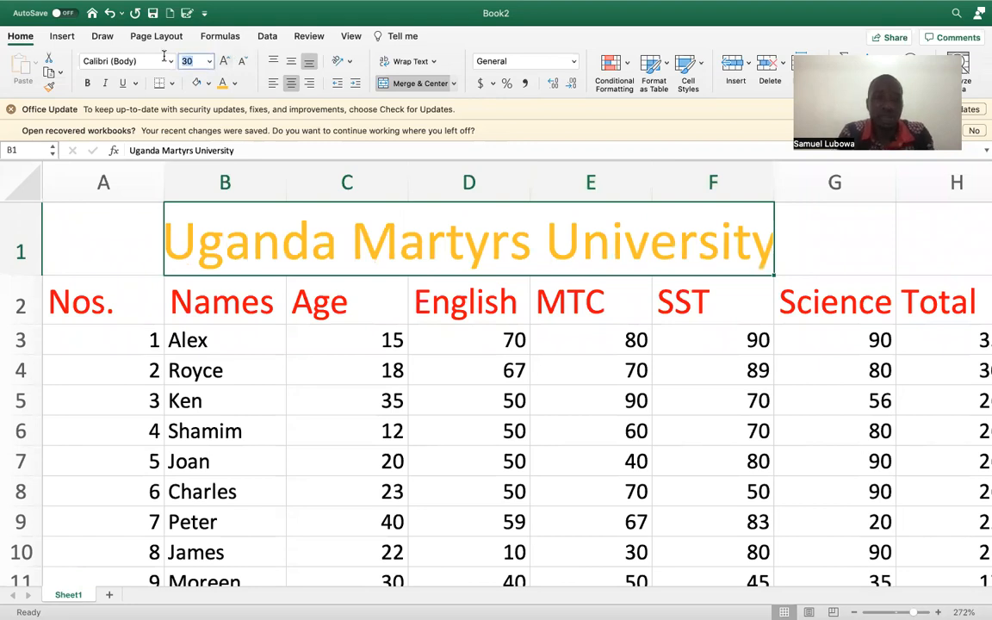
text(28)
key(Return)
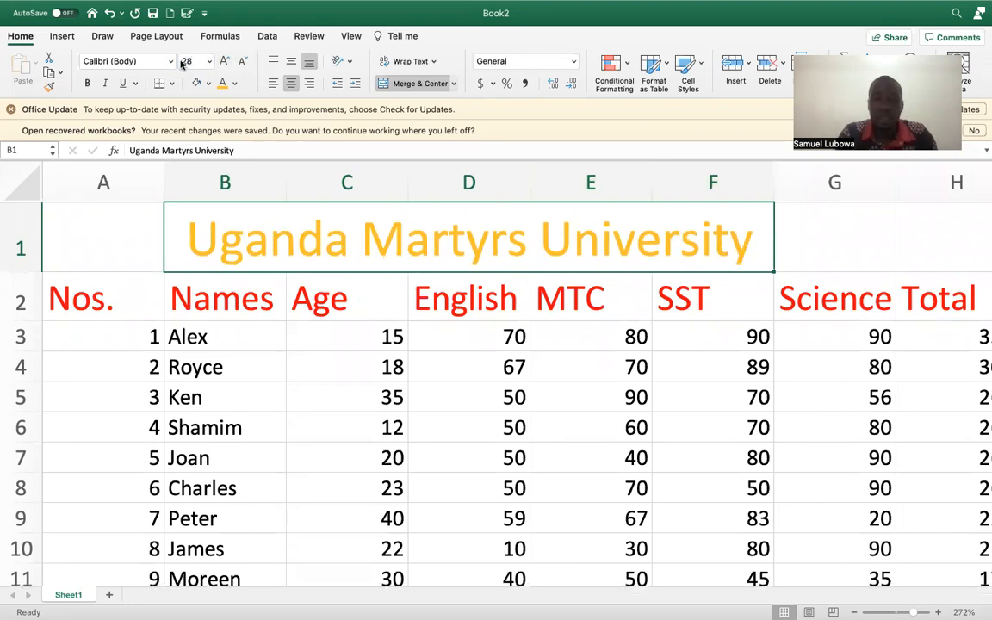
click(614, 425)
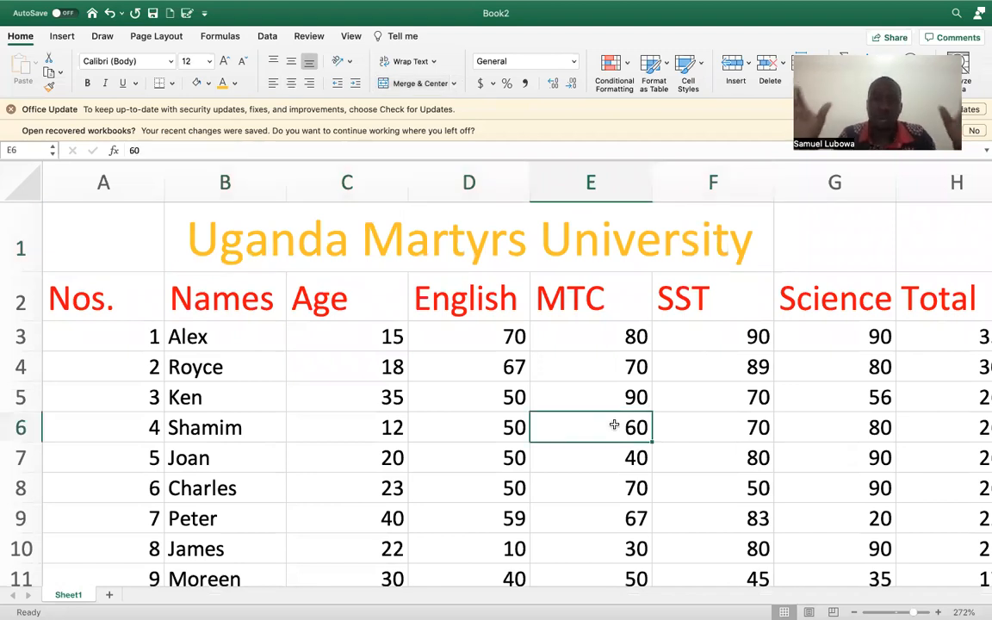